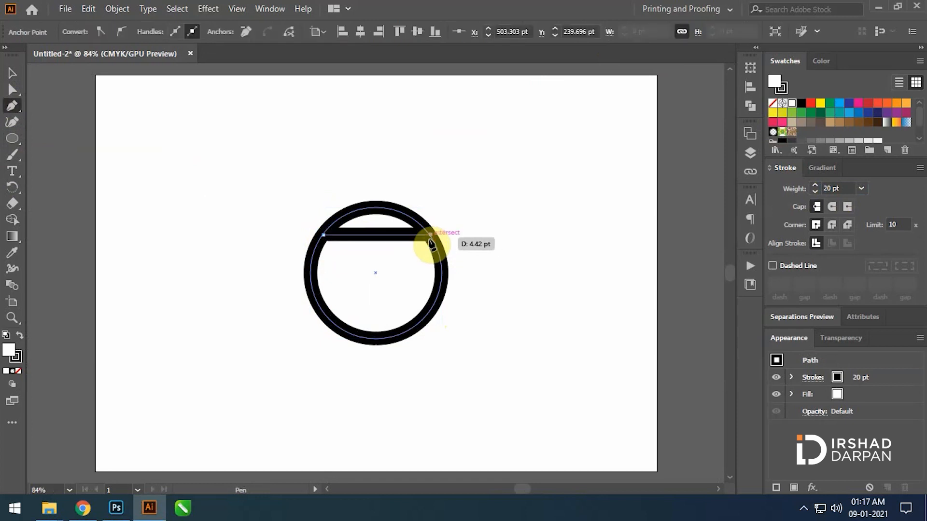
# Step: Undo the extra pen point and duplicate the horizontal bar lower down, making two parallel bars across the circle
pyautogui.hotkey('ctrl', 'z')
pyautogui.click(457, 181)
pyautogui.click(385, 237)
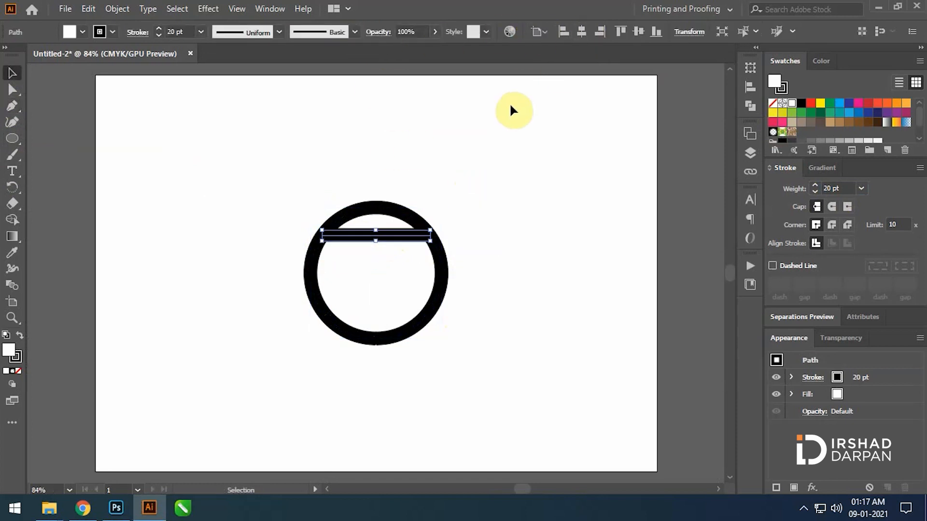
pyautogui.moveTo(430, 235); pyautogui.dragTo(386, 285)
pyautogui.click(363, 164)
pyautogui.click(114, 10)
pyautogui.click(490, 212)
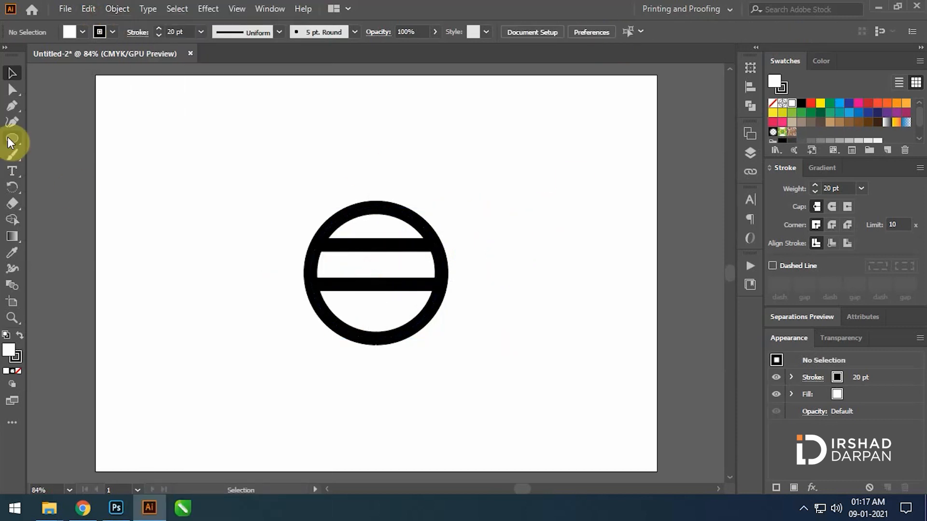
# Step: Draw the ribbon's upper edge outward from the circle's right side and add a helper rectangle about 46 by 59 pt between the bars
pyautogui.click(438, 246)
pyautogui.press('ctrl')
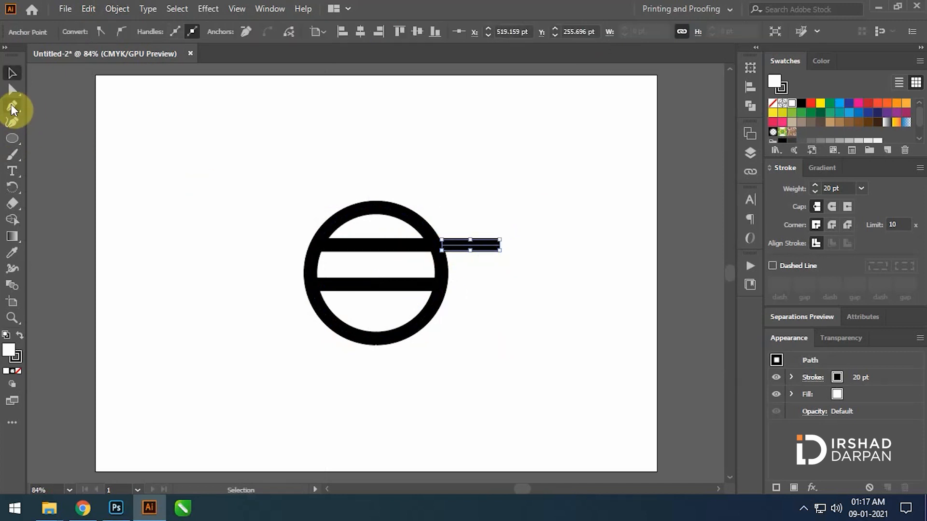
pyautogui.click(251, 173)
pyautogui.moveTo(12, 138); pyautogui.dragTo(48, 136)
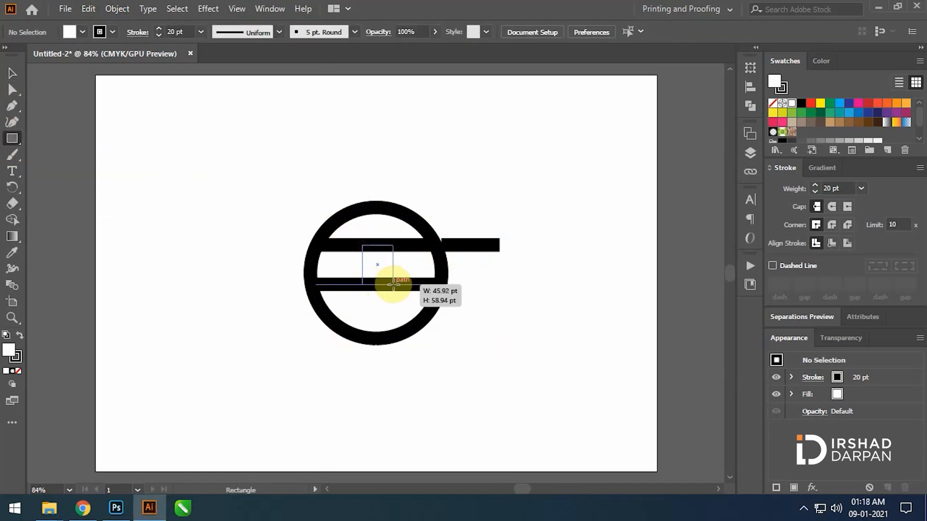
pyautogui.moveTo(393, 285); pyautogui.dragTo(394, 285)
# Step: Complete the ribbon outline with a V-notch level with the helper rectangle's centre and return it to the circle, and delete the rectangle
pyautogui.press('p')
pyautogui.click(499, 246)
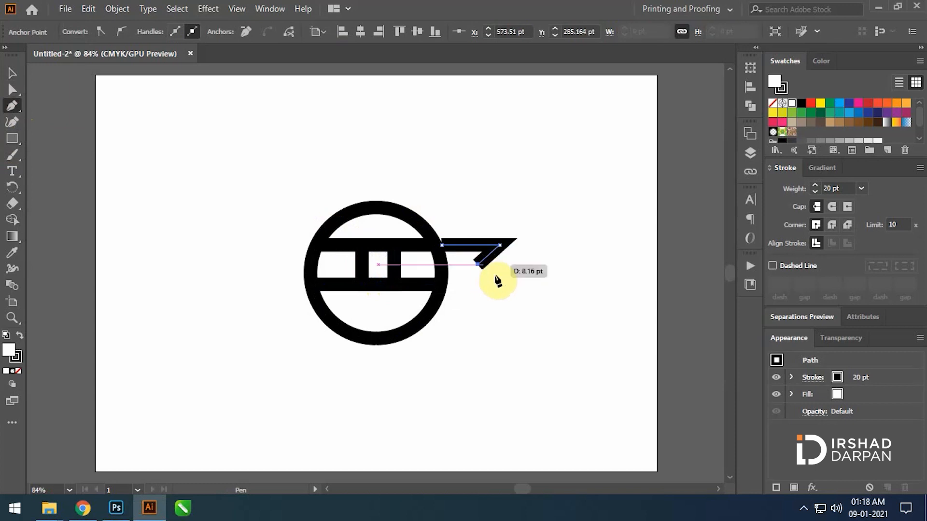
pyautogui.click(499, 284)
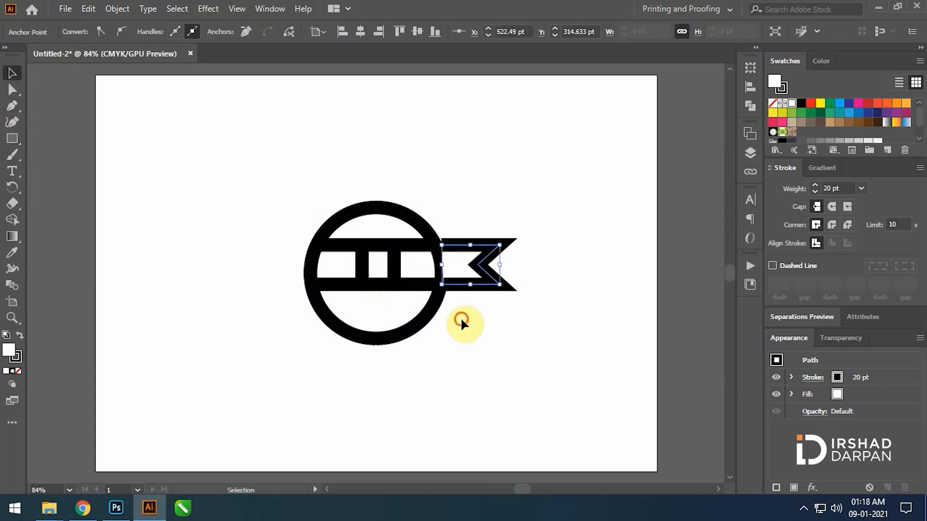
pyautogui.click(461, 320)
pyautogui.click(393, 270)
pyautogui.press('Delete')
# Step: Remove the fill from the circle, both bars and the ribbon
pyautogui.moveTo(516, 341); pyautogui.dragTo(355, 198)
pyautogui.click(770, 80)
pyautogui.click(773, 102)
pyautogui.click(572, 179)
# Step: Colour the ribbon's stroke red and bring the circle and bars in front of it
pyautogui.click(496, 246)
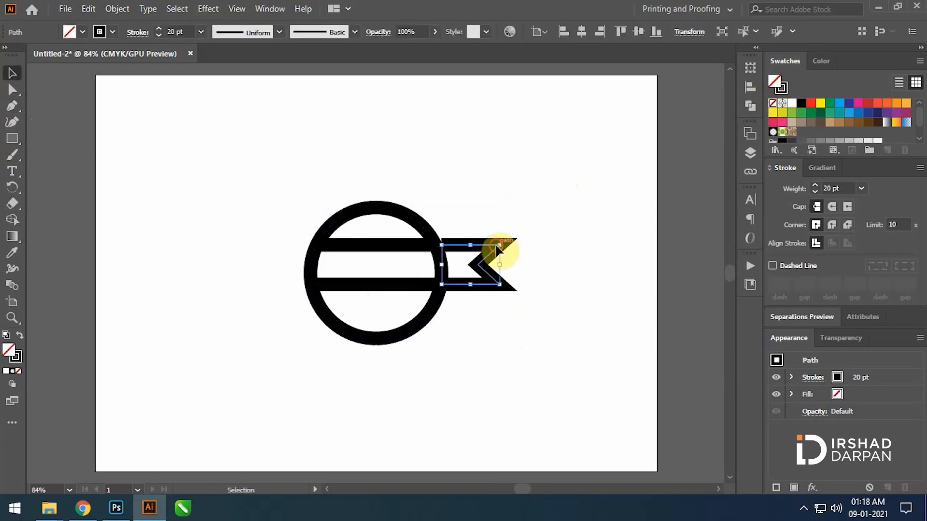
pyautogui.click(785, 89)
pyautogui.click(810, 103)
pyautogui.moveTo(292, 149); pyautogui.dragTo(411, 375)
pyautogui.hotkey('ctrl', 'shift', ']')
pyautogui.click(487, 271)
# Step: Extend the ribbon's two open end points slightly inward so they sit under the circle's ring
pyautogui.click(13, 90)
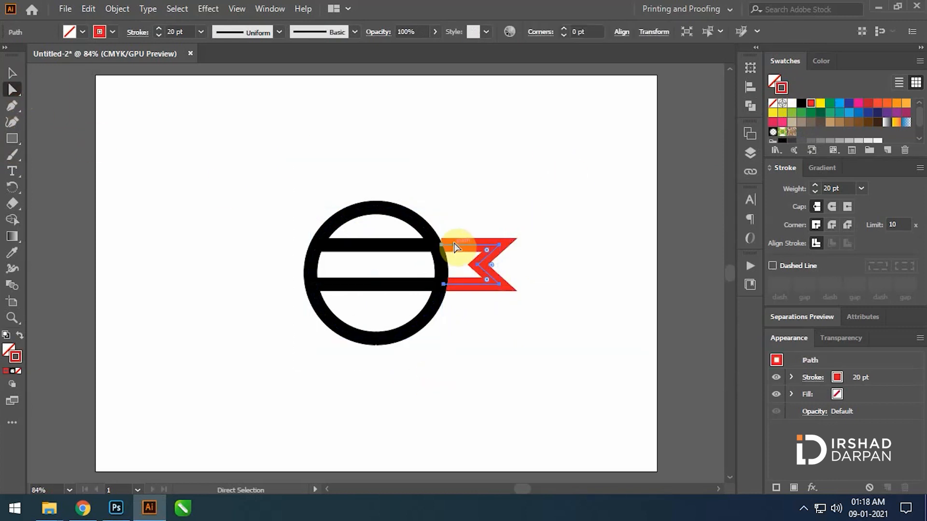
pyautogui.moveTo(444, 284); pyautogui.dragTo(440, 284)
pyautogui.moveTo(442, 245); pyautogui.dragTo(436, 245)
pyautogui.press('v')
pyautogui.click(485, 313)
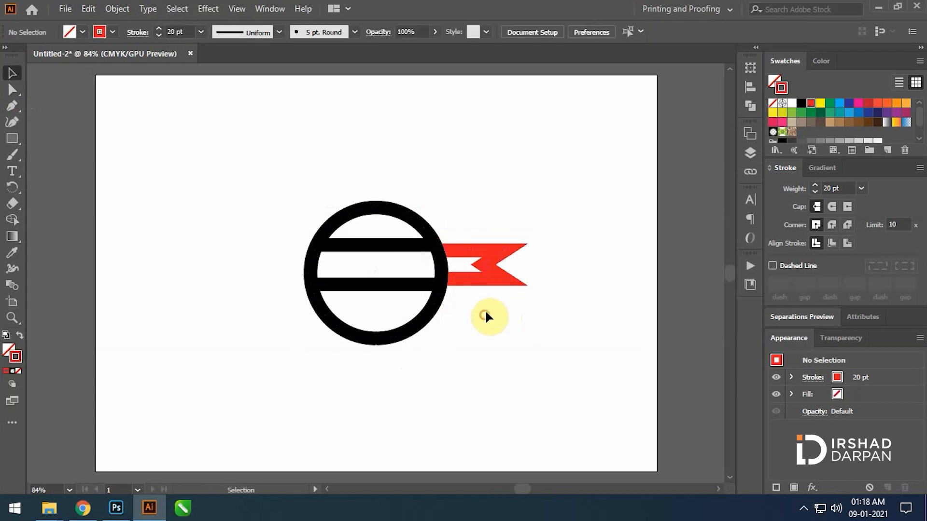
# Step: Duplicate the ribbon left of the circle, reduce the copy to its inner chevron and give it a black stroke
pyautogui.moveTo(360, 269); pyautogui.dragTo(185, 269)
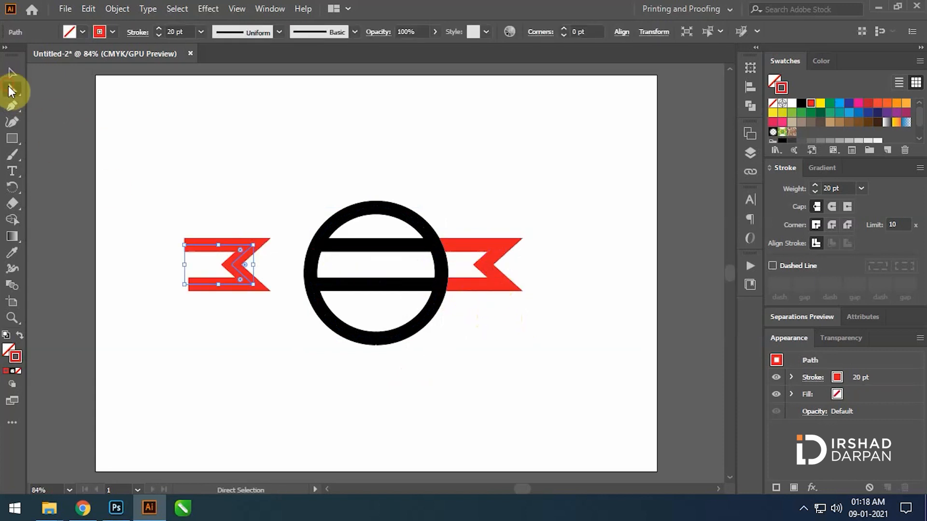
pyautogui.press('a')
pyautogui.click(248, 31)
pyautogui.press('v')
pyautogui.moveTo(182, 190); pyautogui.dragTo(273, 303)
pyautogui.click(801, 103)
pyautogui.click(253, 303)
# Step: Place the black chevron between the bars as the left eye and add a horizontally mirrored copy as the right eye
pyautogui.moveTo(243, 276); pyautogui.dragTo(353, 275)
pyautogui.moveTo(352, 275); pyautogui.dragTo(402, 275)
pyautogui.rightClick(401, 275)
pyautogui.click(436, 409)
pyautogui.click(591, 340)
pyautogui.press('Return')
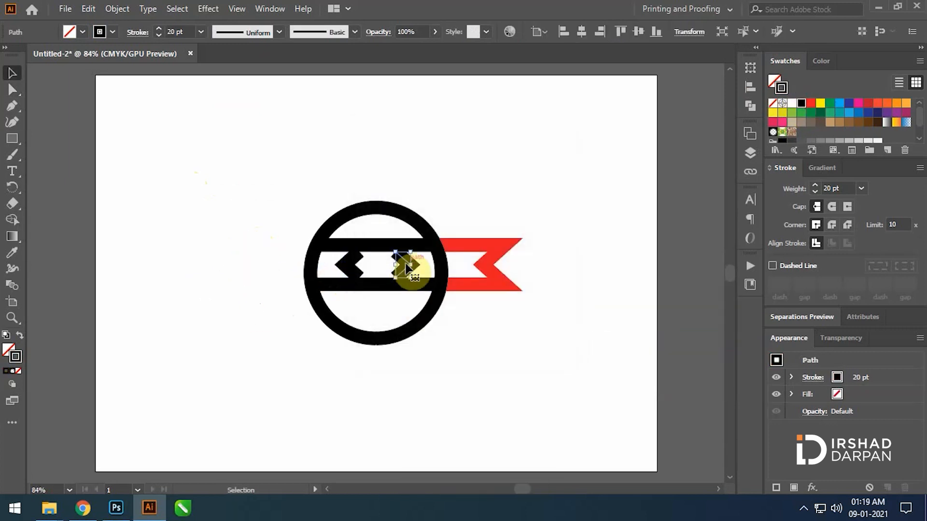
pyautogui.click(585, 158)
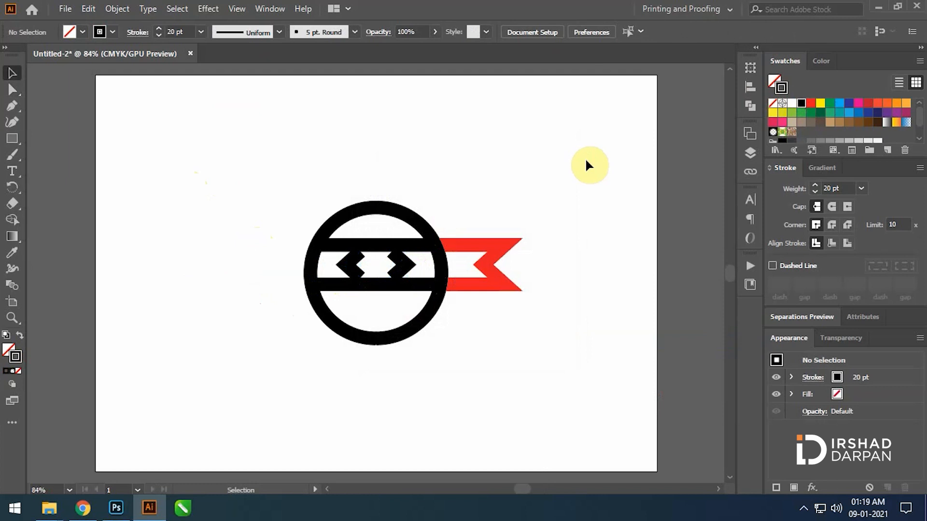
pyautogui.click(471, 249)
pyautogui.moveTo(505, 265); pyautogui.dragTo(492, 264)
pyautogui.click(551, 266)
pyautogui.hotkey('ctrl', 'z')
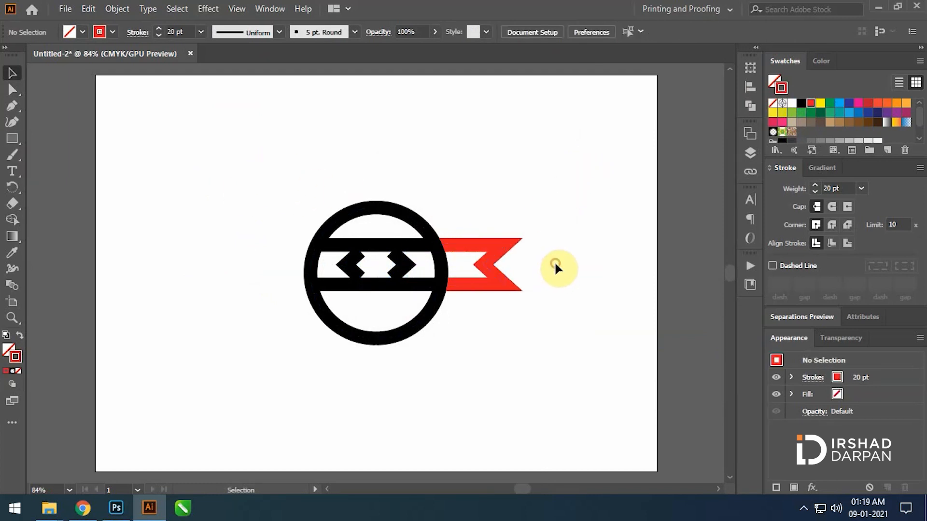
pyautogui.click(554, 262)
# Step: Expand the stroked circle, bars, chevrons and ribbon into filled shapes
pyautogui.moveTo(485, 352); pyautogui.dragTo(488, 353)
pyautogui.click(118, 8)
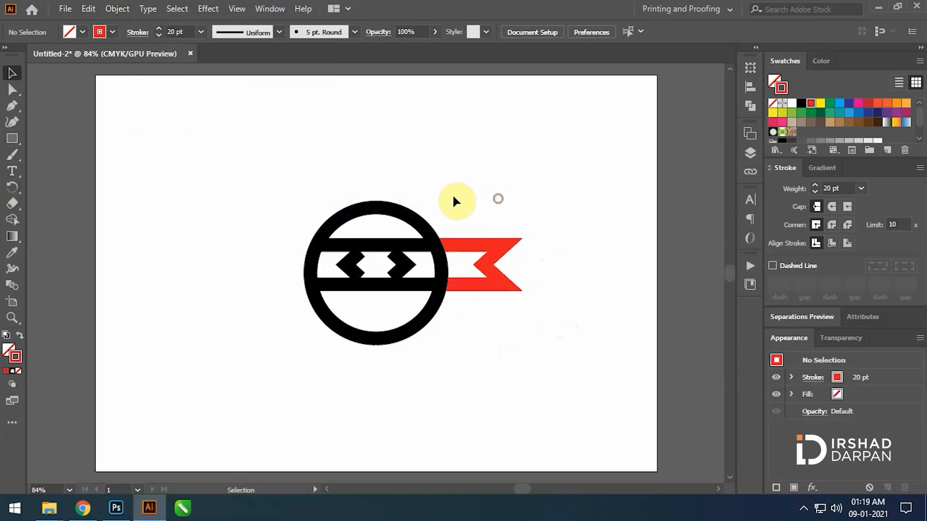
pyautogui.click(117, 10)
pyautogui.click(174, 165)
pyautogui.press('Return')
pyautogui.click(269, 171)
# Step: Unite the black ring and its two bars into one shape with Pathfinder
pyautogui.moveTo(340, 323); pyautogui.dragTo(330, 323)
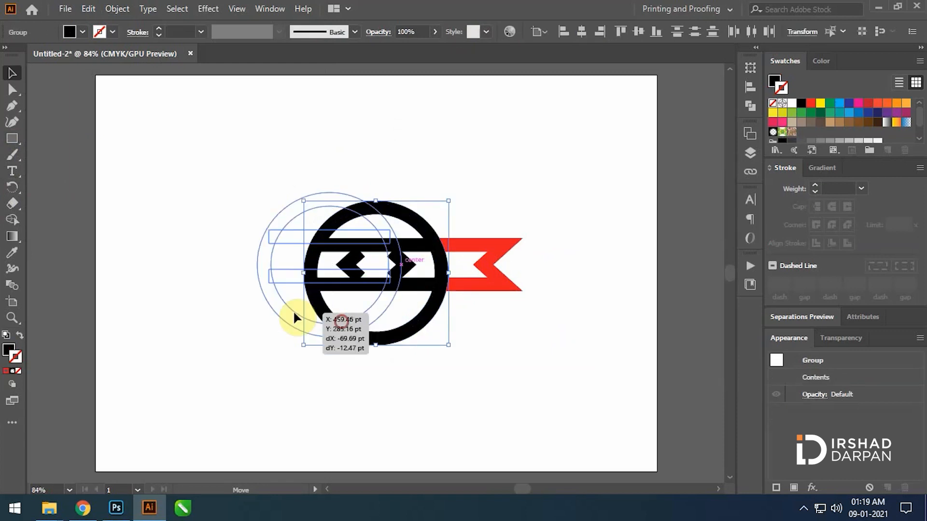
pyautogui.click(750, 105)
pyautogui.click(418, 140)
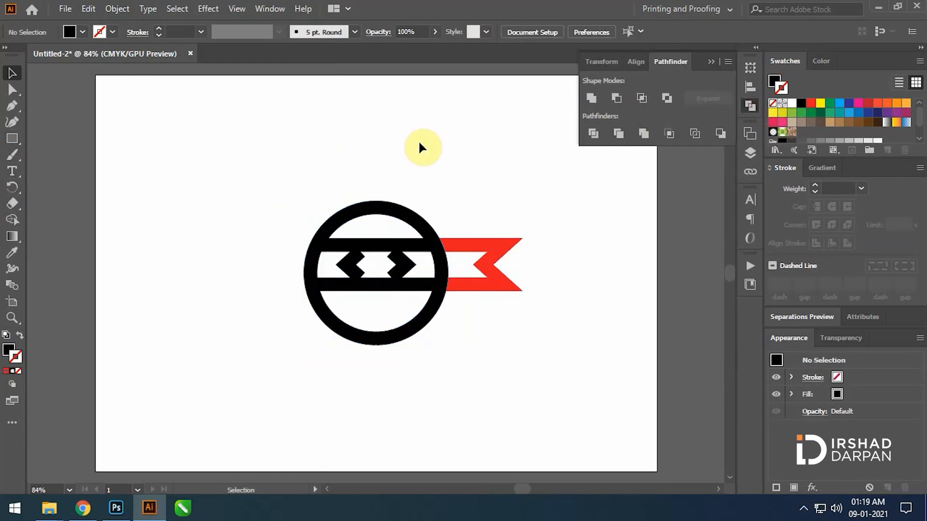
pyautogui.click(710, 62)
# Step: Draw a black filled circle as large as the ring's inner opening and move it left of the emblem
pyautogui.moveTo(12, 139); pyautogui.dragTo(48, 164)
pyautogui.moveTo(303, 214); pyautogui.dragTo(421, 331)
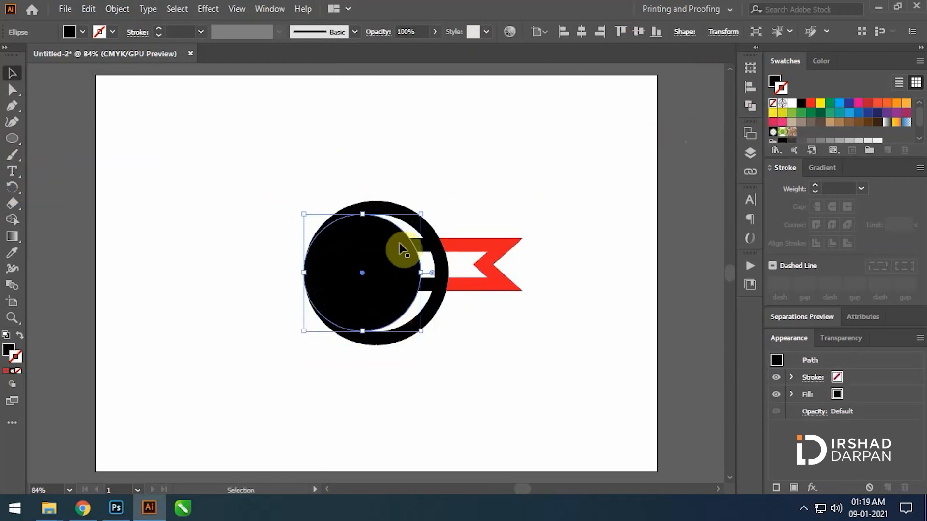
pyautogui.moveTo(366, 272); pyautogui.dragTo(210, 271)
pyautogui.click(390, 370)
# Step: Ungroup the united ring and bars
pyautogui.click(381, 244)
pyautogui.hotkey('ctrl', 'shift', 'g')
pyautogui.click(496, 342)
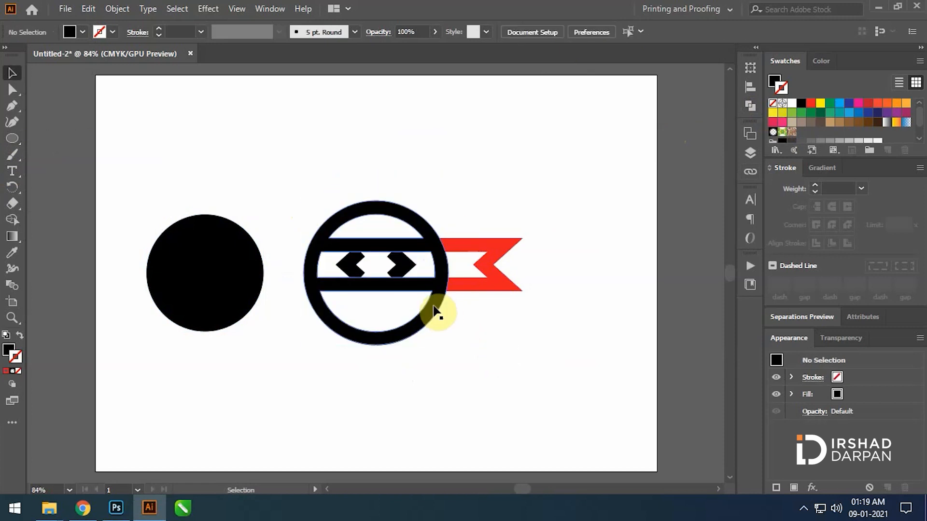
pyautogui.click(428, 310)
pyautogui.click(502, 347)
# Step: Move the black circle inside the ring, shrink it slightly and centre it vertically, leaving white crescents along the ring's right inner edge
pyautogui.moveTo(209, 285); pyautogui.dragTo(347, 275)
pyautogui.moveTo(432, 214); pyautogui.dragTo(427, 218)
pyautogui.click(637, 32)
pyautogui.moveTo(323, 157); pyautogui.dragTo(396, 257)
pyautogui.click(637, 33)
pyautogui.click(488, 159)
pyautogui.click(386, 230)
pyautogui.click(270, 277)
pyautogui.scroll(2, 378, 257)
pyautogui.click(12, 106)
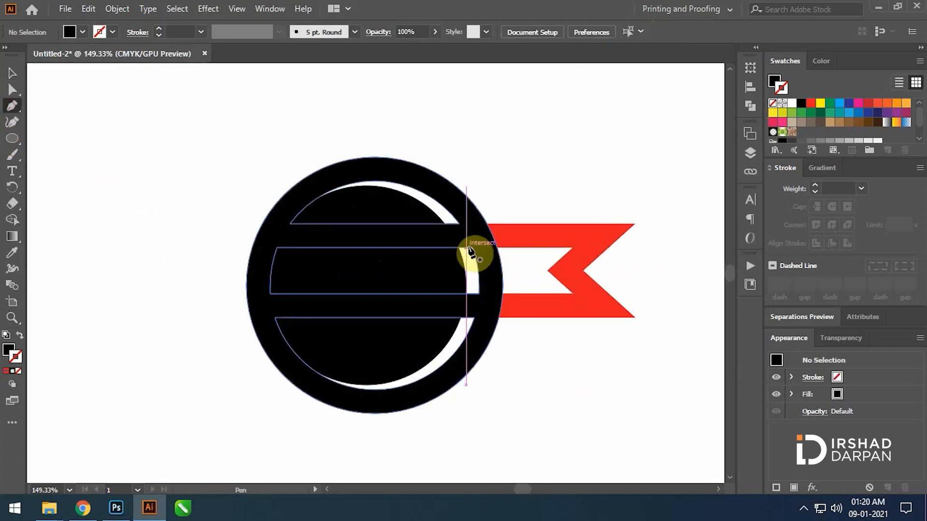
pyautogui.click(467, 248)
pyautogui.click(472, 293)
pyautogui.click(201, 293)
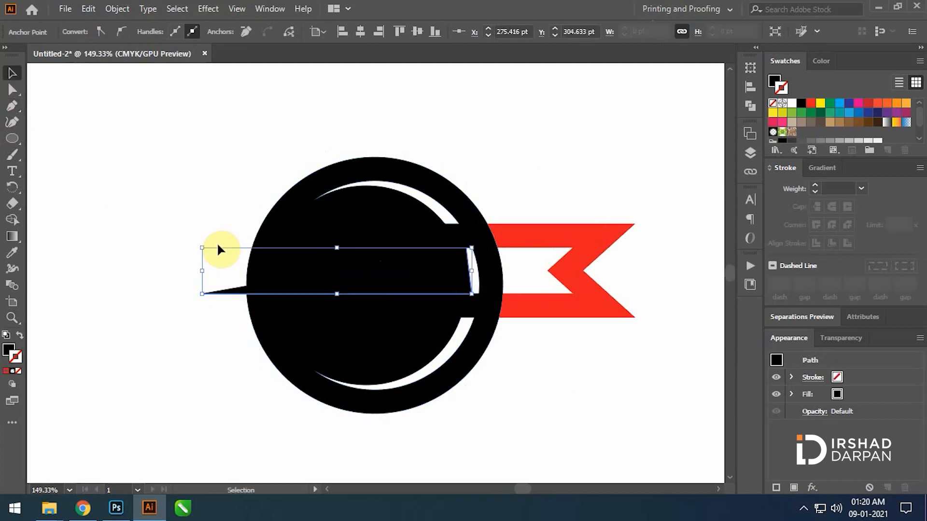
pyautogui.press('Delete')
# Step: Try releasing the ring's compound path and deleting its separate pieces, and undo these changes
pyautogui.rightClick(464, 209)
pyautogui.click(499, 307)
pyautogui.click(518, 384)
pyautogui.click(459, 200)
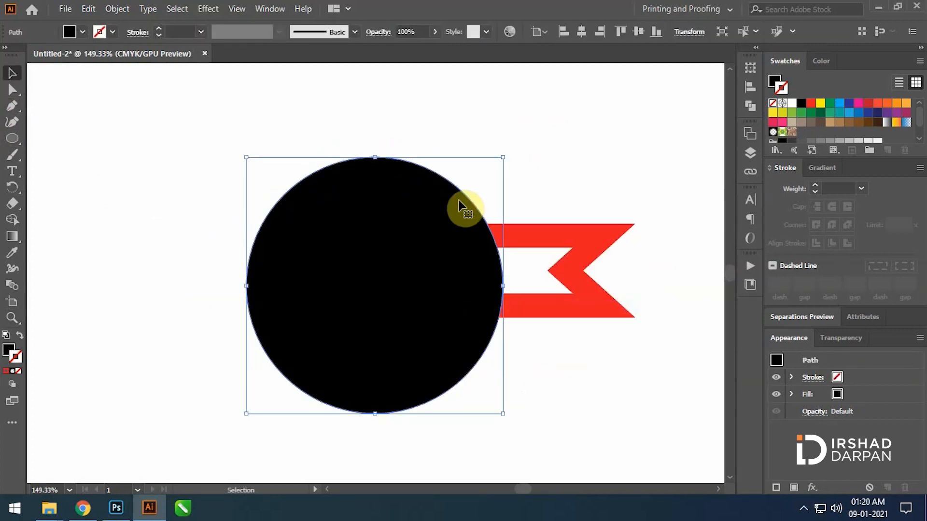
pyautogui.press('Delete')
pyautogui.click(446, 215)
pyautogui.press('Delete')
pyautogui.click(469, 323)
pyautogui.press('Delete')
pyautogui.hotkey('ctrl', 'z')
pyautogui.hotkey('ctrl', 'z')
pyautogui.hotkey('ctrl', 'z')
pyautogui.hotkey('ctrl', 'z')
# Step: Select the band shape between the two bars and fill it with white
pyautogui.press('a')
pyautogui.click(469, 280)
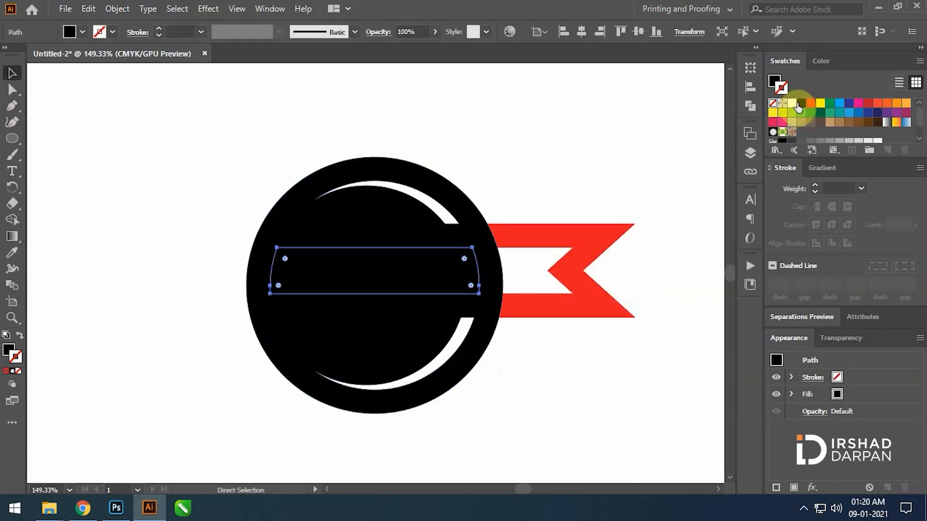
pyautogui.click(793, 103)
pyautogui.press('v')
# Step: Send the red ribbon behind the black emblem
pyautogui.keyDown('shift'); pyautogui.click(461, 196); pyautogui.keyUp('shift')
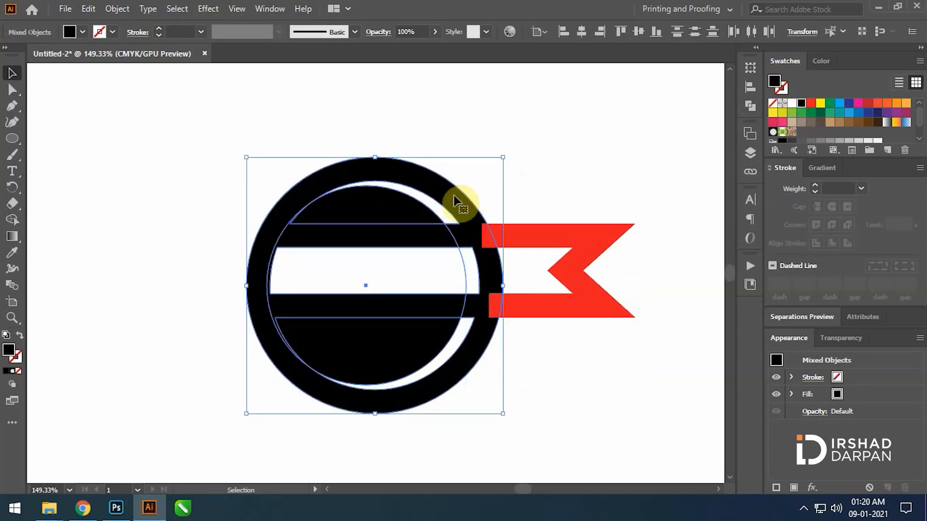
pyautogui.click(537, 226)
pyautogui.hotkey('ctrl', 'shift', '[')
pyautogui.hotkey('ctrl', 'shift', 'a')
# Step: Bring both black chevron eyes in front of the white band
pyautogui.moveTo(193, 258); pyautogui.dragTo(461, 284)
pyautogui.keyDown('shift'); pyautogui.click(325, 230); pyautogui.keyUp('shift')
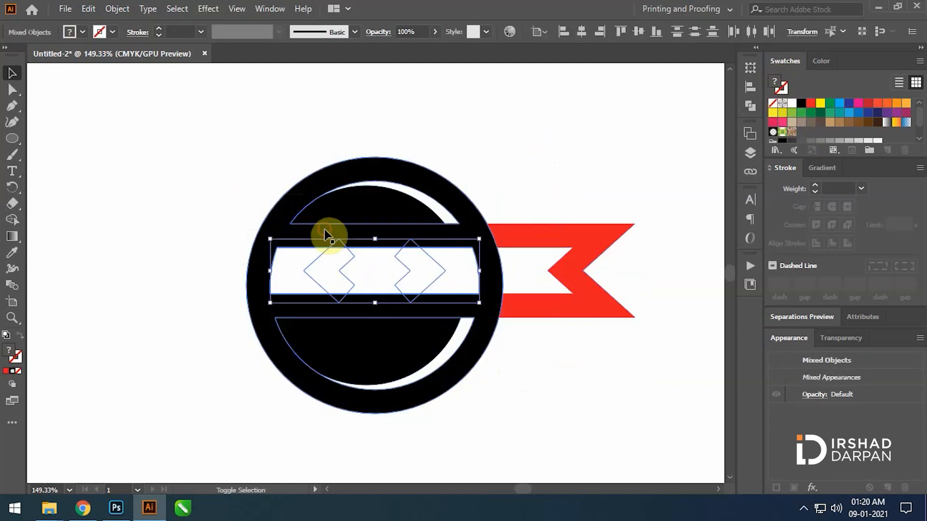
pyautogui.keyDown('shift'); pyautogui.click(466, 273); pyautogui.keyUp('shift')
pyautogui.hotkey('ctrl', 'shift', ']')
pyautogui.click(536, 171)
# Step: Scale down the red ribbon and tuck its inner end behind the ring, level with the white eye band
pyautogui.press('z')
pyautogui.moveTo(223, 253); pyautogui.dragTo(184, 291)
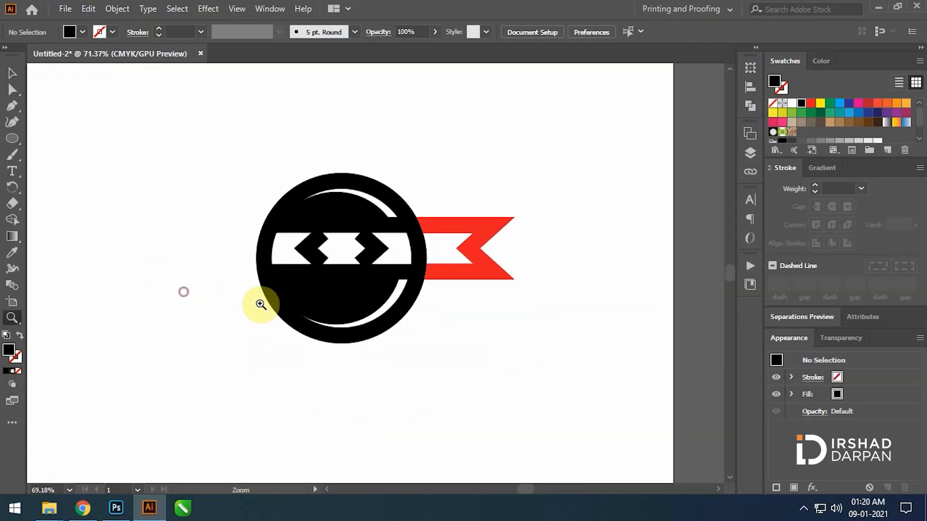
pyautogui.moveTo(261, 304); pyautogui.dragTo(288, 309)
pyautogui.press('v')
pyautogui.click(474, 268)
pyautogui.moveTo(556, 242); pyautogui.dragTo(504, 242)
pyautogui.click(576, 272)
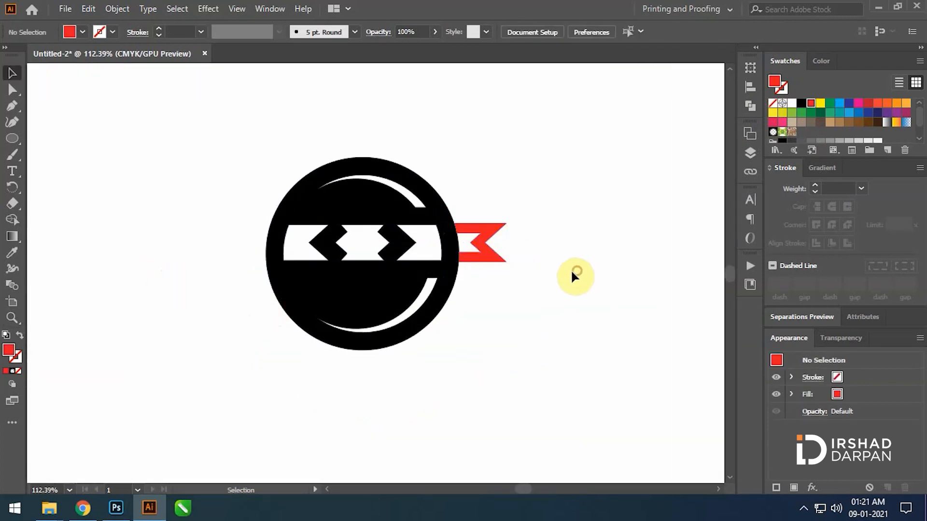
pyautogui.press('z')
pyautogui.moveTo(543, 294); pyautogui.dragTo(497, 314)
pyautogui.moveTo(548, 321); pyautogui.dragTo(650, 333)
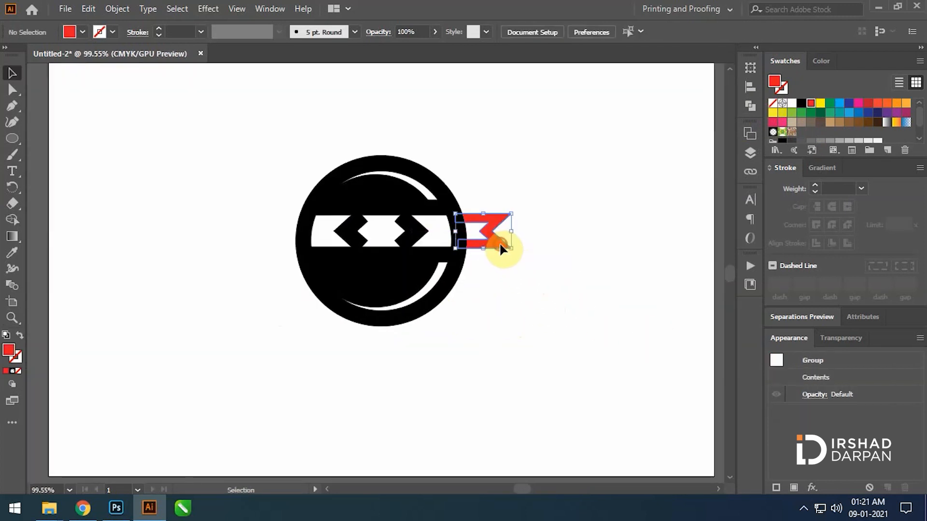
pyautogui.click(508, 296)
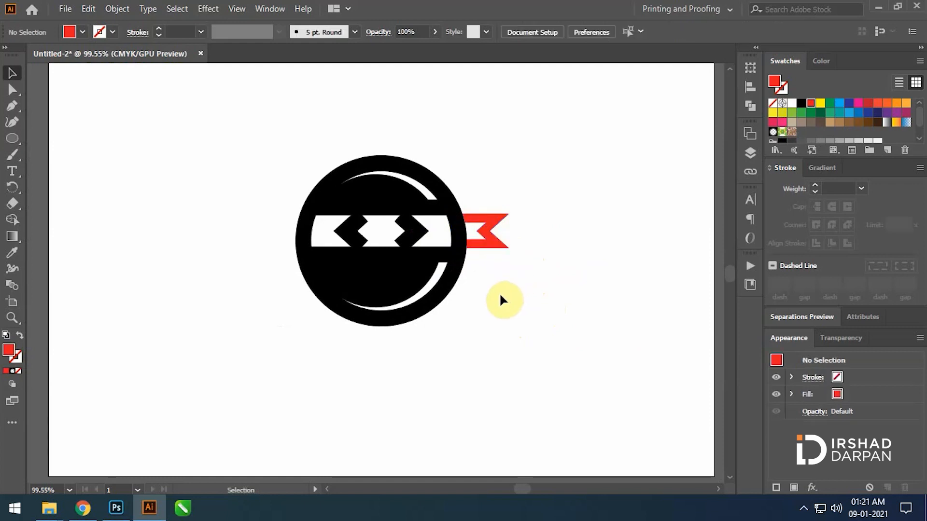
# Step: Unite the black ring and inner circle into a single shape with Pathfinder
pyautogui.click(439, 294)
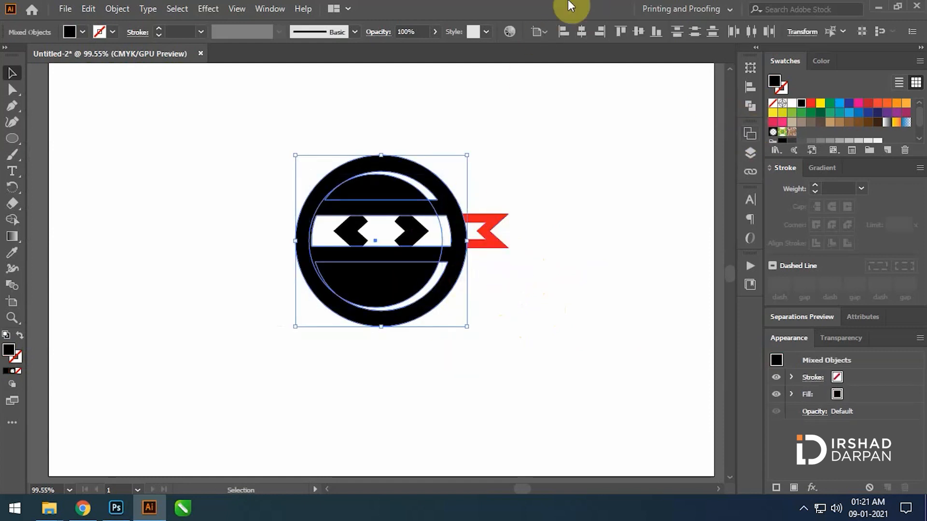
pyautogui.click(751, 153)
pyautogui.click(750, 105)
pyautogui.click(592, 99)
pyautogui.click(524, 159)
# Step: Subtract the white eye band from the united black shape with Minus Front
pyautogui.click(440, 230)
pyautogui.keyDown('shift'); pyautogui.click(447, 194); pyautogui.keyUp('shift')
pyautogui.click(617, 98)
pyautogui.click(569, 291)
# Step: Move the black emblem aside to check the cut-out band, and undo the move
pyautogui.hotkey('ctrl', 'a')
pyautogui.click(498, 304)
pyautogui.moveTo(426, 179); pyautogui.dragTo(212, 201)
pyautogui.click(400, 365)
pyautogui.hotkey('ctrl', 'z')
# Step: Remove the stray anchor points along the outline of the cut-out eye band
pyautogui.scroll(10, 459, 269)
pyautogui.press('a')
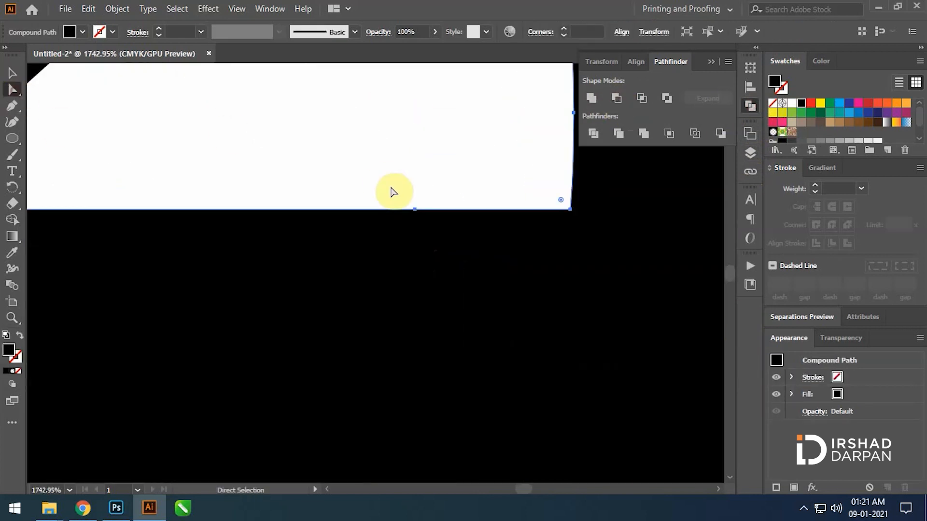
pyautogui.moveTo(391, 191); pyautogui.dragTo(577, 231)
pyautogui.click(247, 33)
pyautogui.moveTo(434, 232); pyautogui.dragTo(193, 154)
pyautogui.moveTo(419, 104); pyautogui.dragTo(604, 159)
pyautogui.moveTo(468, 247); pyautogui.dragTo(120, 178)
pyautogui.click(248, 32)
pyautogui.moveTo(182, 182); pyautogui.dragTo(350, 125)
# Step: Remove the extra anchor point on the eye band's left edge and reshape that edge's curve with its handle
pyautogui.click(13, 90)
pyautogui.click(177, 256)
pyautogui.click(247, 32)
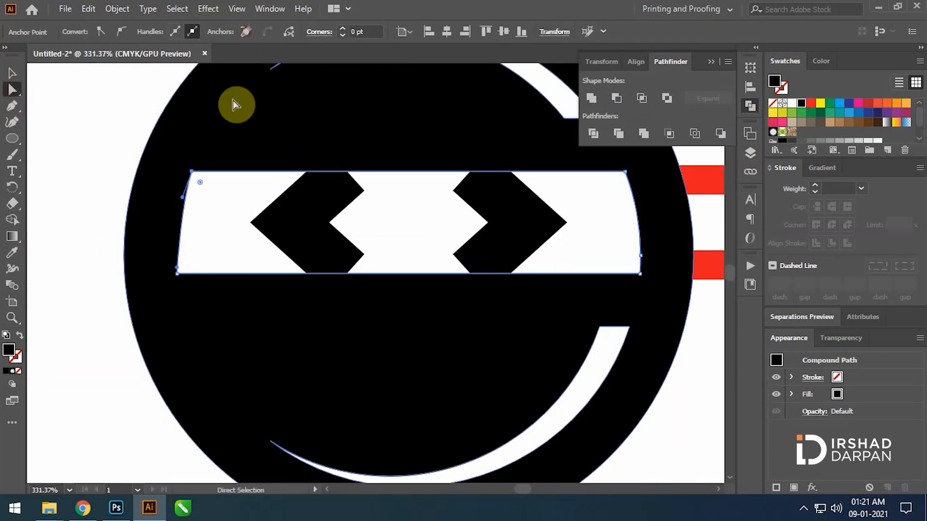
pyautogui.scroll(5, 144, 232)
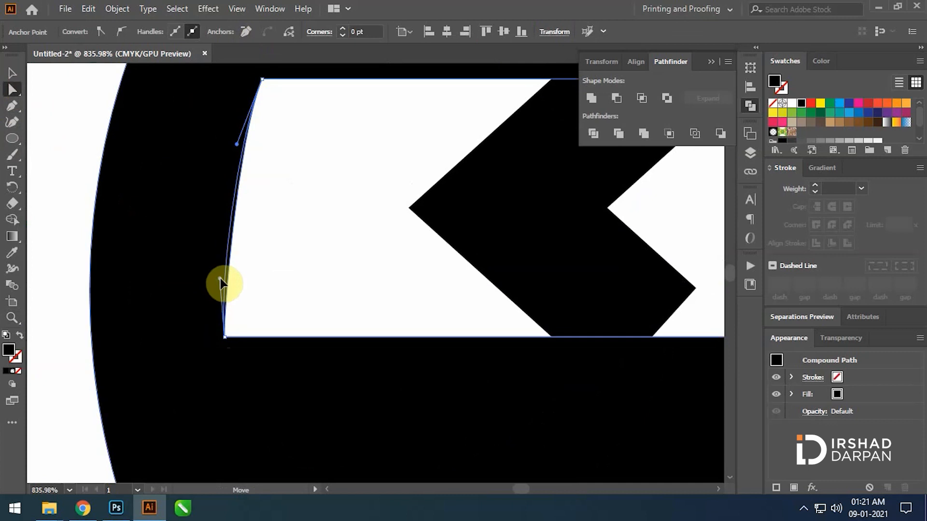
pyautogui.moveTo(221, 276); pyautogui.dragTo(140, 236)
pyautogui.press('v')
pyautogui.click(526, 317)
pyautogui.hotkey('ctrl', 'z')
pyautogui.hotkey('ctrl', 'shift', 'z')
# Step: Check the reshaped outline of the cut-out eye band
pyautogui.click(15, 91)
pyautogui.click(335, 283)
pyautogui.press('v')
pyautogui.click(253, 328)
pyautogui.click(435, 305)
pyautogui.click(10, 90)
pyautogui.press('v')
pyautogui.click(516, 293)
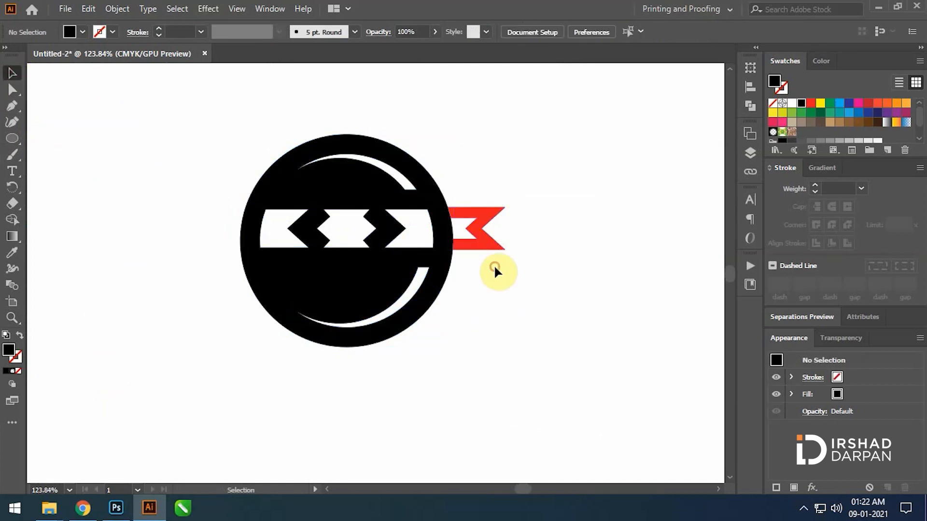
# Step: Step back through the recent eye band edits and restore them to compare the emblem before and after
pyautogui.scroll(-2, 495, 267)
pyautogui.hotkey('ctrl', 'a')
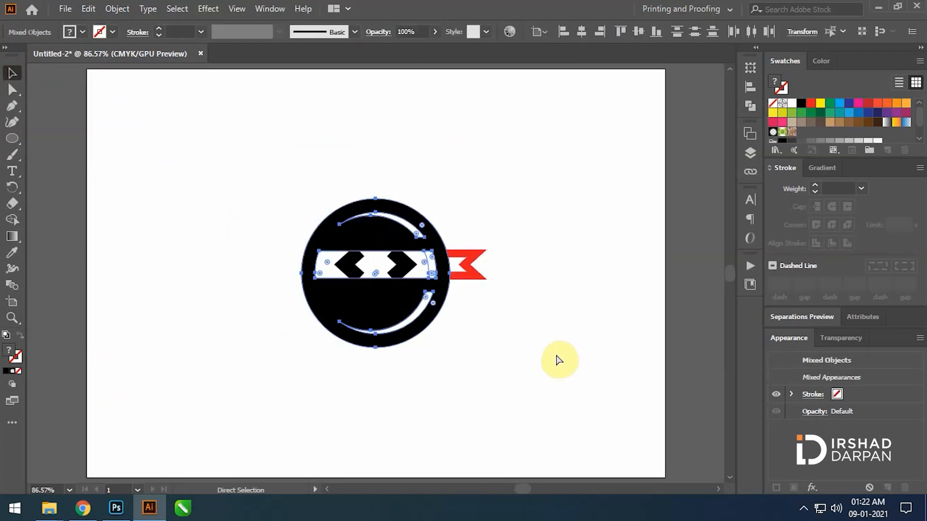
pyautogui.hotkey('ctrl', 'z')
pyautogui.hotkey('ctrl', 'z')
pyautogui.hotkey('ctrl', 'z')
pyautogui.click(556, 356)
pyautogui.hotkey('ctrl', 'shift', 'z')
pyautogui.hotkey('ctrl', 'shift', 'z')
pyautogui.hotkey('ctrl', 'shift', 'z')
pyautogui.hotkey('ctrl', 'shift', 'z')
pyautogui.hotkey('ctrl', 'shift', 'z')
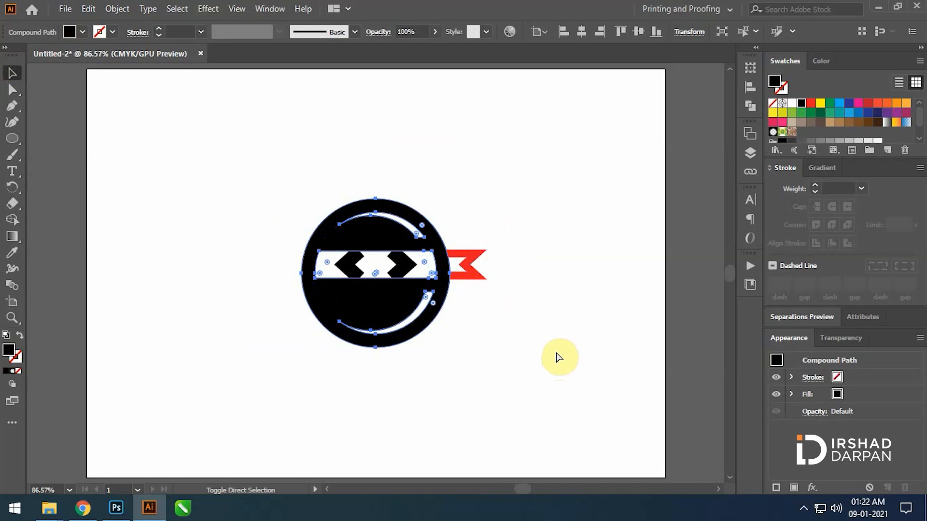
# Step: Adjust the anchor points at the inner ends of the two chevron eyes
pyautogui.press('z')
pyautogui.moveTo(371, 272); pyautogui.dragTo(572, 299)
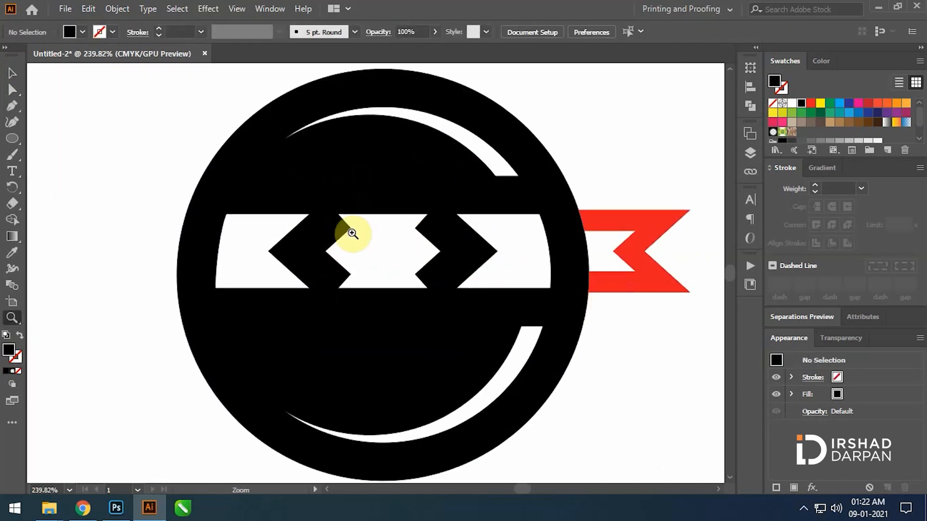
pyautogui.press('v')
pyautogui.click(332, 232)
pyautogui.click(13, 93)
pyautogui.click(349, 232)
pyautogui.moveTo(366, 218); pyautogui.dragTo(399, 214)
pyautogui.click(434, 282)
pyautogui.moveTo(416, 274); pyautogui.dragTo(399, 289)
pyautogui.click(384, 259)
# Step: Unite the black emblem and the two chevron eyes into one shape with Pathfinder
pyautogui.press('z')
pyautogui.moveTo(403, 252); pyautogui.dragTo(170, 172)
pyautogui.press('v')
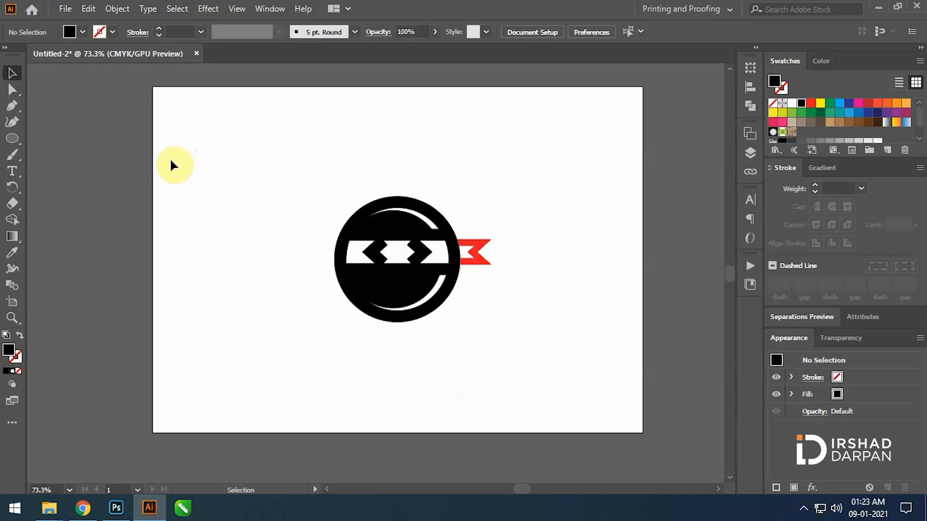
pyautogui.moveTo(548, 356); pyautogui.dragTo(548, 358)
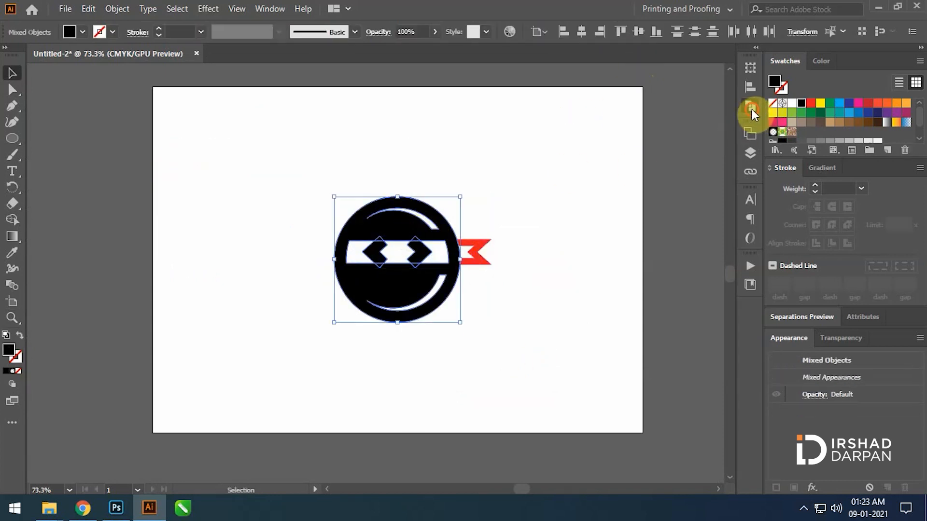
pyautogui.click(750, 105)
pyautogui.click(450, 143)
pyautogui.click(711, 62)
pyautogui.click(447, 233)
pyautogui.click(540, 253)
# Step: Draw a circle slightly larger than the black emblem and centre it on the emblem
pyautogui.click(9, 139)
pyautogui.moveTo(210, 154); pyautogui.dragTo(368, 288)
pyautogui.press('v')
pyautogui.click(582, 31)
pyautogui.click(639, 32)
pyautogui.moveTo(432, 266); pyautogui.dragTo(458, 264)
pyautogui.moveTo(511, 254); pyautogui.dragTo(491, 260)
# Step: Fill the larger circle with white and send it to the back together with the red ribbon
pyautogui.click(791, 102)
pyautogui.keyDown('shift'); pyautogui.click(522, 227); pyautogui.keyUp('shift')
pyautogui.hotkey('ctrl', 'shift', '[')
pyautogui.click(558, 283)
pyautogui.moveTo(570, 300)
pyautogui.mouseDown()
pyautogui.moveTo(547, 301)
pyautogui.moveTo(571, 296)
pyautogui.mouseUp()
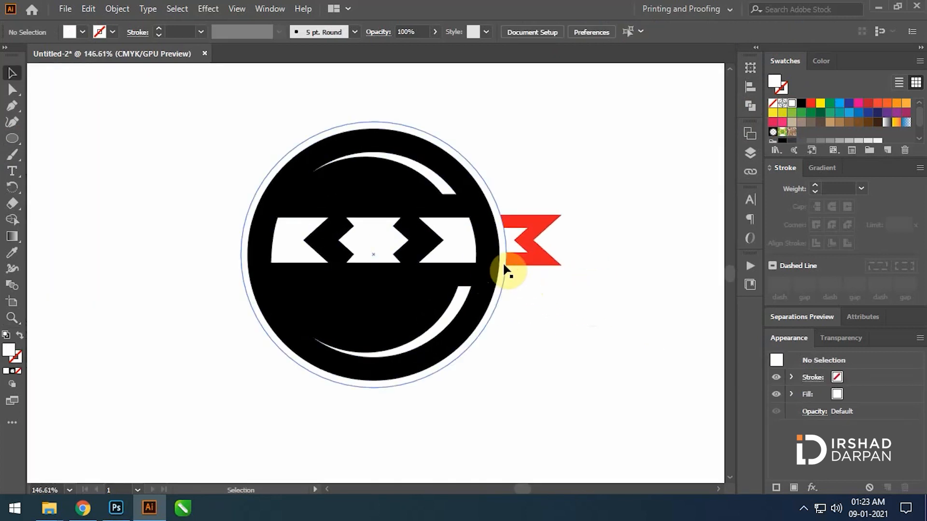
# Step: Subtract the white circle from the red ribbon with Minus Front to leave a gap beside the emblem
pyautogui.click(503, 268)
pyautogui.moveTo(507, 254); pyautogui.dragTo(513, 261)
pyautogui.keyDown('shift'); pyautogui.click(542, 259); pyautogui.keyUp('shift')
pyautogui.click(751, 109)
pyautogui.click(614, 89)
pyautogui.click(711, 60)
pyautogui.click(675, 108)
pyautogui.click(530, 240)
pyautogui.click(13, 91)
pyautogui.click(128, 131)
# Step: Group the black emblem with the red ribbon
pyautogui.moveTo(390, 200); pyautogui.dragTo(172, 107)
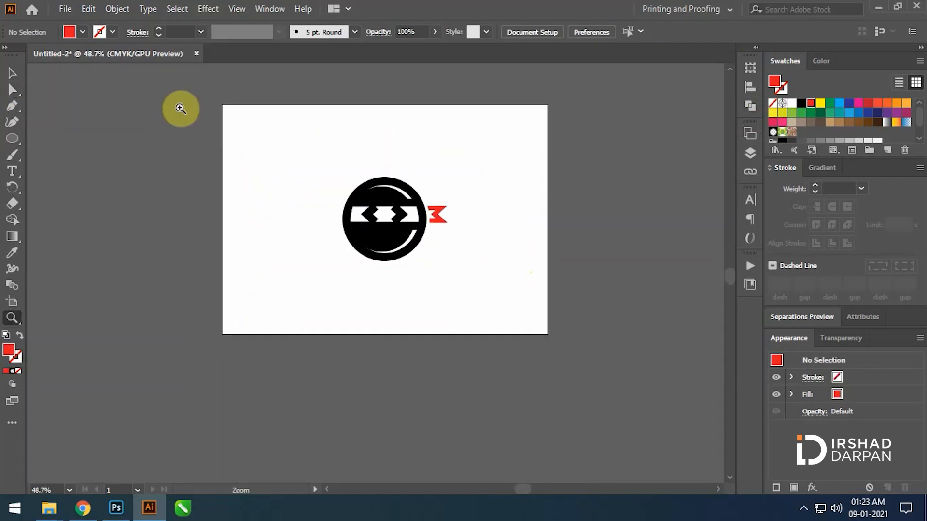
pyautogui.moveTo(376, 127); pyautogui.dragTo(439, 154)
pyautogui.hotkey('ctrl', 'a')
pyautogui.hotkey('ctrl', 'g')
pyautogui.click(560, 192)
pyautogui.moveTo(420, 270); pyautogui.dragTo(468, 211)
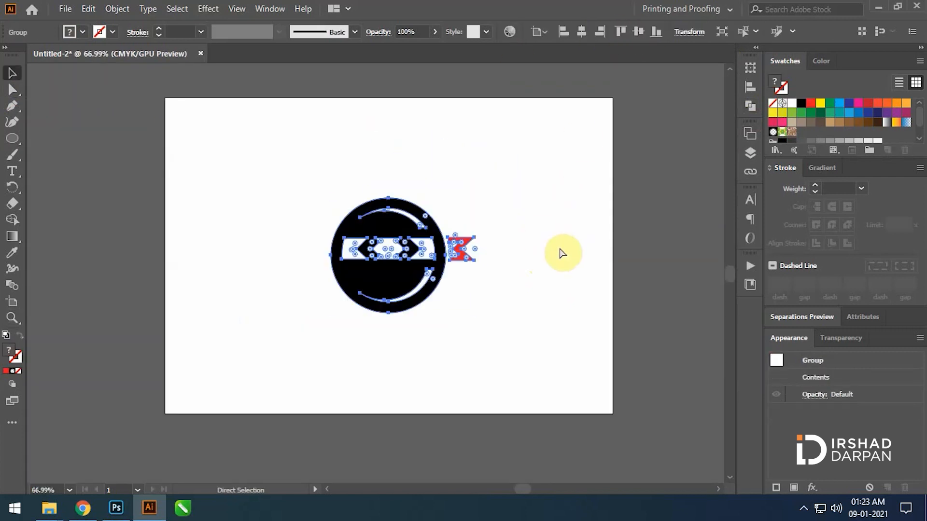
pyautogui.hotkey('ctrl', 'z')
pyautogui.click(560, 250)
# Step: Add the text CODENINJA, scale it to about 69 pt and place it below the emblem
pyautogui.click(370, 356)
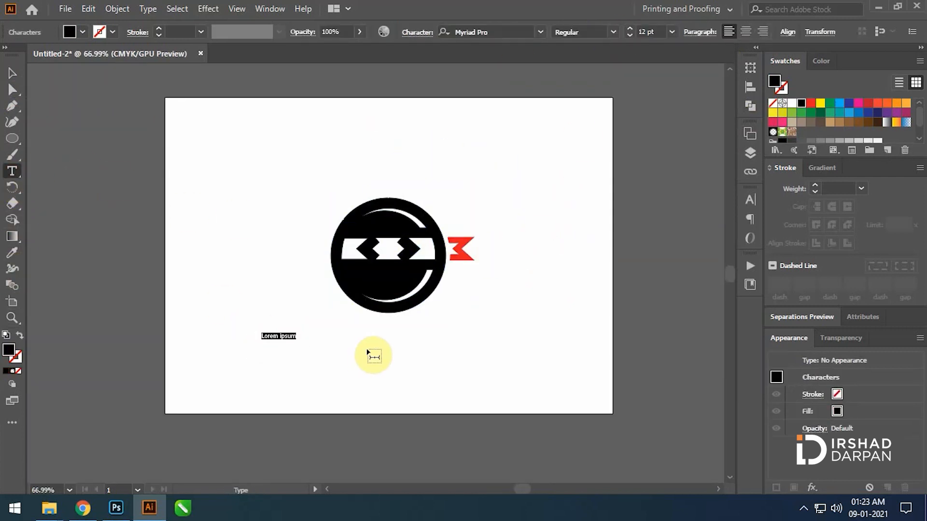
pyautogui.write('CODENINJA')
pyautogui.click(12, 73)
pyautogui.moveTo(294, 331); pyautogui.dragTo(465, 293)
pyautogui.click(465, 294)
pyautogui.moveTo(312, 319); pyautogui.dragTo(343, 350)
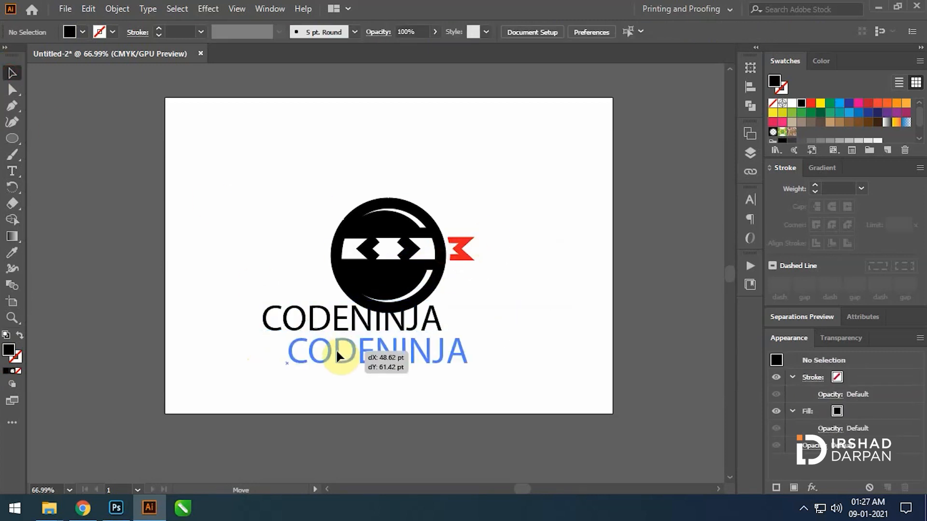
pyautogui.click(560, 306)
# Step: Set the CODENINJA wordmark's font to Oxanium ExtraBold
pyautogui.click(448, 368)
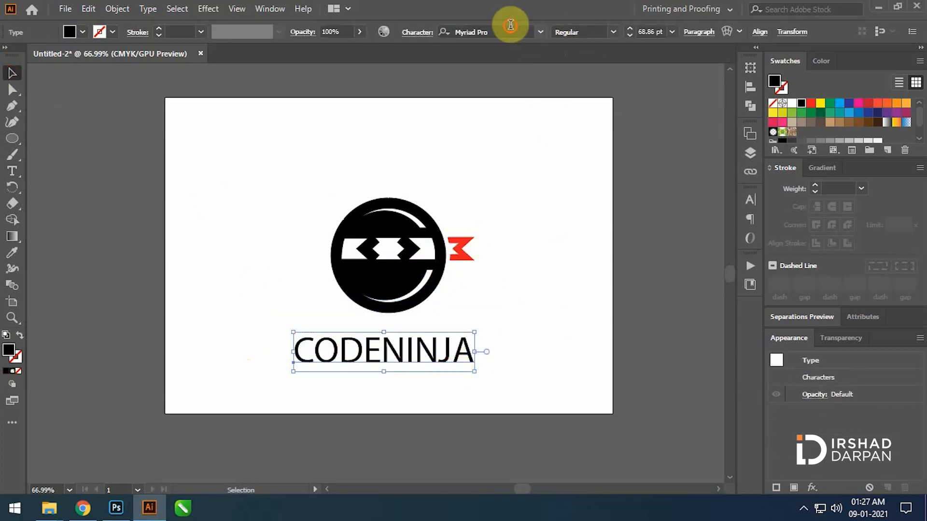
pyautogui.click(541, 33)
pyautogui.write('oxanium')
pyautogui.click(552, 274)
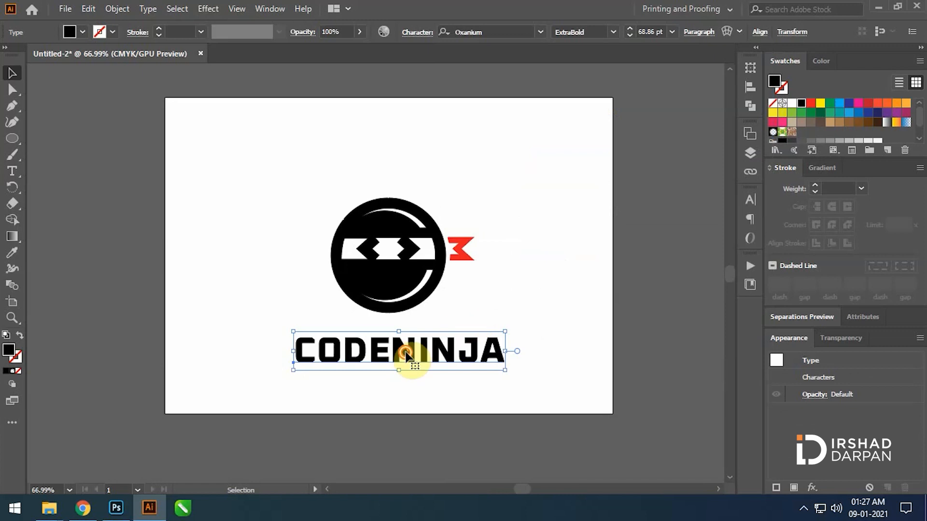
# Step: Color the letters NINJA in the wordmark red
pyautogui.doubleClick(405, 356)
pyautogui.moveTo(391, 353); pyautogui.dragTo(507, 367)
pyautogui.click(811, 103)
pyautogui.click(541, 377)
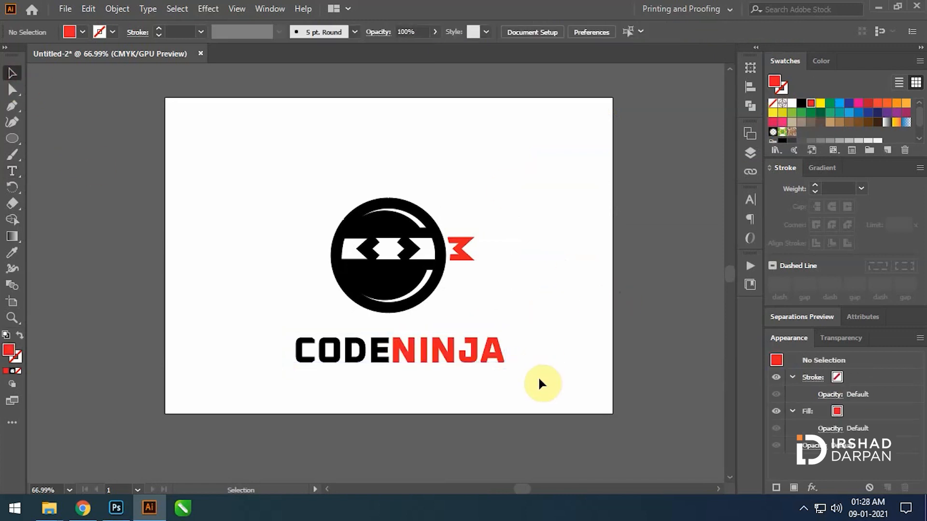
# Step: Centre the wordmark horizontally on the artboard and move it up closer to the emblem
pyautogui.click(488, 354)
pyautogui.click(750, 87)
pyautogui.click(615, 97)
pyautogui.click(713, 62)
pyautogui.click(609, 223)
pyautogui.moveTo(482, 355); pyautogui.dragTo(482, 343)
pyautogui.click(565, 319)
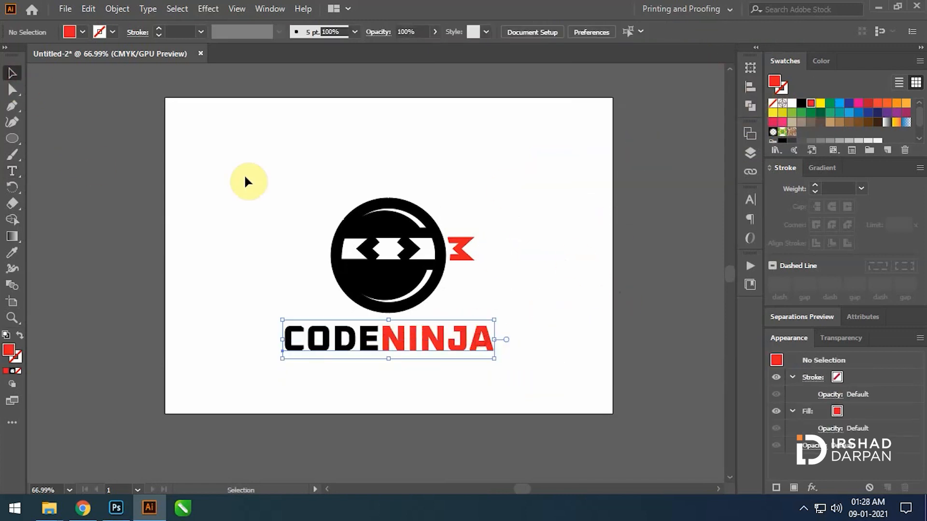
# Step: Group the selected emblem artwork again and nudge the wordmark slightly down
pyautogui.moveTo(315, 186); pyautogui.dragTo(513, 307)
pyautogui.hotkey('ctrl', 'g')
pyautogui.hotkey('ctrl', 'shift', 'a')
pyautogui.click(466, 329)
pyautogui.moveTo(495, 360); pyautogui.dragTo(495, 355)
# Step: Duplicate the wordmark directly below itself and set the copy's font weight to Regular
pyautogui.moveTo(486, 339); pyautogui.dragTo(472, 373)
pyautogui.click(612, 32)
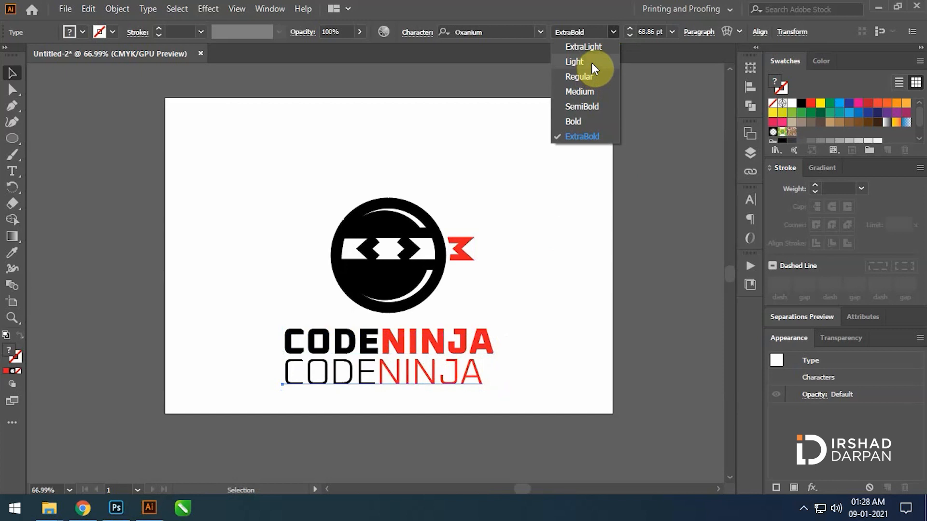
pyautogui.click(589, 74)
# Step: Change the copied text to YOUR TAGLINE IS HERE and scale it down to about 27 pt
pyautogui.doubleClick(404, 384)
pyautogui.write('YOUR TAGLINE IS')
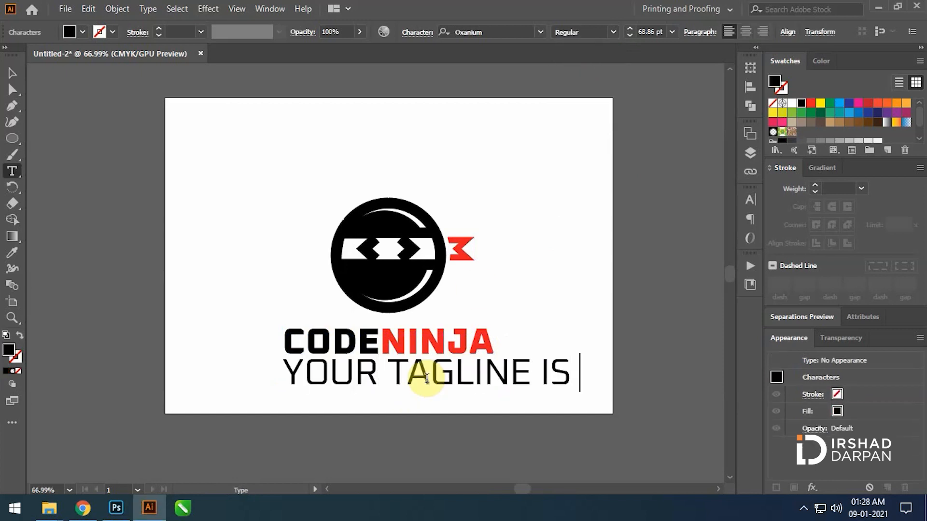
pyautogui.click(12, 74)
pyautogui.moveTo(673, 372); pyautogui.dragTo(457, 372)
# Step: Align the tagline's horizontal centre with the wordmark
pyautogui.keyDown('shift'); pyautogui.click(369, 331); pyautogui.keyUp('shift')
pyautogui.click(751, 102)
pyautogui.click(750, 88)
pyautogui.click(616, 98)
pyautogui.click(570, 251)
# Step: Widen the letter spacing of the whole tagline
pyautogui.doubleClick(457, 371)
pyautogui.hotkey('ctrl', 'a')
pyautogui.hotkey('alt', 'Right')
pyautogui.hotkey('alt', 'Right')
pyautogui.click(12, 74)
# Step: Set the wordmark and tagline to centred paragraph alignment and align their horizontal centres
pyautogui.moveTo(217, 320); pyautogui.dragTo(415, 414)
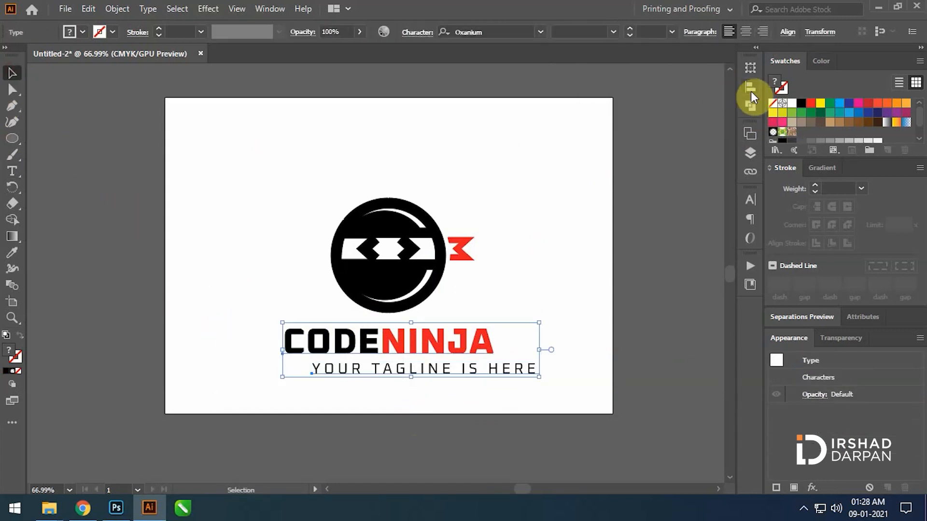
pyautogui.click(745, 31)
pyautogui.click(750, 88)
pyautogui.click(615, 98)
pyautogui.press('t')
pyautogui.click(497, 370)
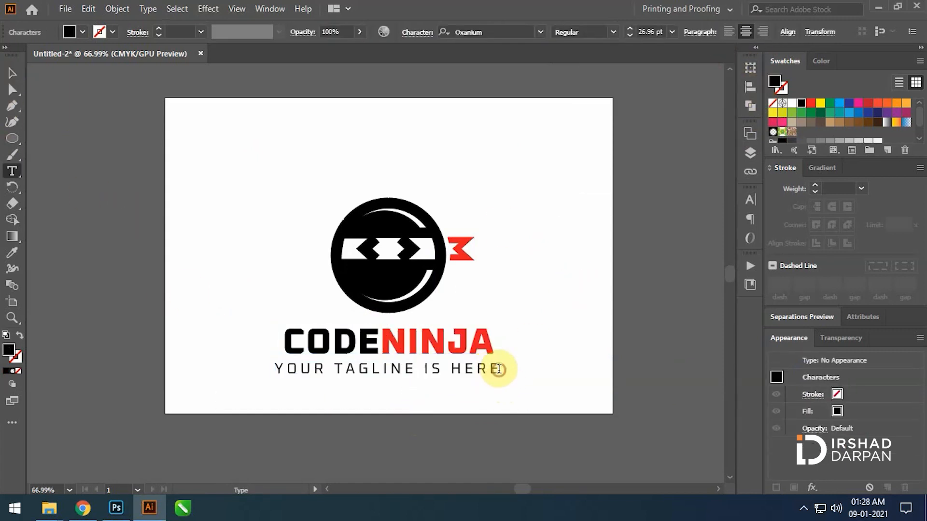
pyautogui.click(750, 199)
pyautogui.press('Escape')
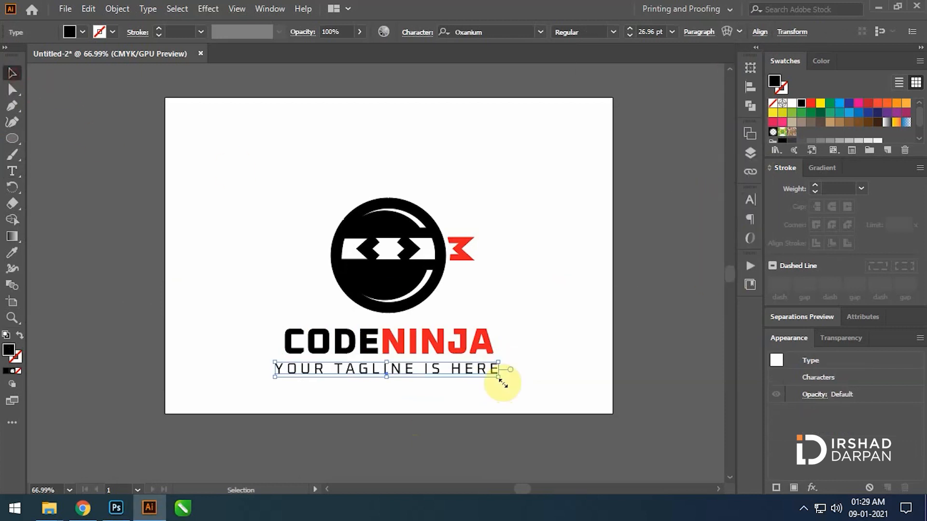
# Step: Centre the tagline horizontally under the wordmark and scale it down to about 20 pt
pyautogui.click(750, 87)
pyautogui.click(615, 98)
pyautogui.click(480, 369)
pyautogui.moveTo(495, 387); pyautogui.dragTo(471, 378)
# Step: Shorten the tagline text to YOUR TAGLINE
pyautogui.doubleClick(412, 374)
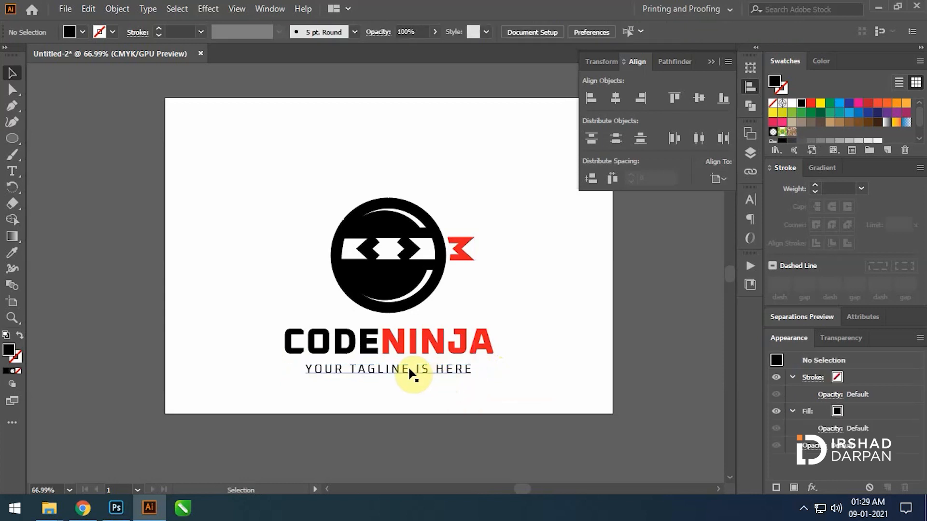
pyautogui.hotkey('shift', 'End')
pyautogui.press('BackSpace')
# Step: Increase the tracking of the YOUR TAGLINE text with the character settings
pyautogui.hotkey('ctrl', 'a')
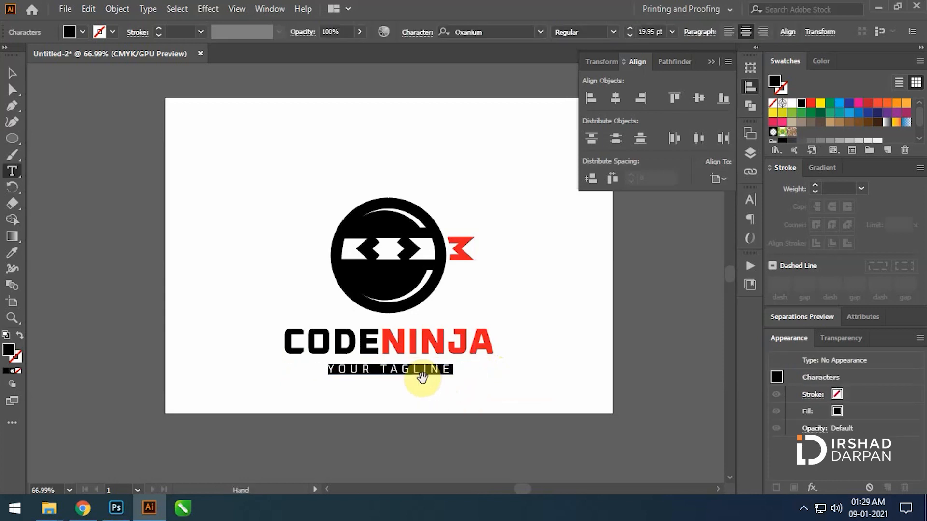
pyautogui.click(750, 199)
pyautogui.click(724, 272)
pyautogui.click(668, 271)
pyautogui.click(725, 272)
pyautogui.click(730, 148)
pyautogui.click(13, 76)
# Step: Align the widened tagline and the wordmark to the same horizontal centre
pyautogui.click(750, 86)
pyautogui.click(616, 97)
pyautogui.moveTo(532, 389); pyautogui.dragTo(409, 333)
pyautogui.click(616, 99)
pyautogui.click(453, 373)
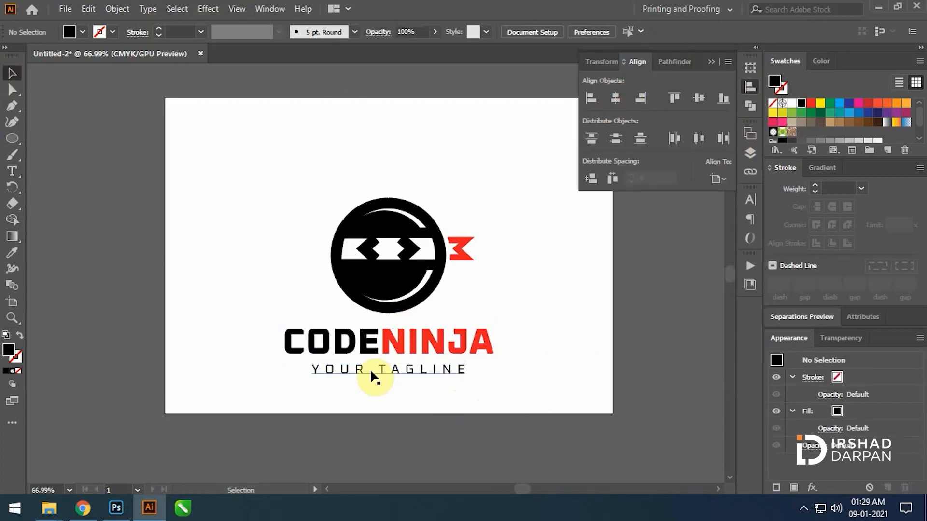
# Step: Shorten the tagline text to TAGLINE and scale it up slightly
pyautogui.press('t')
pyautogui.click(7, 79)
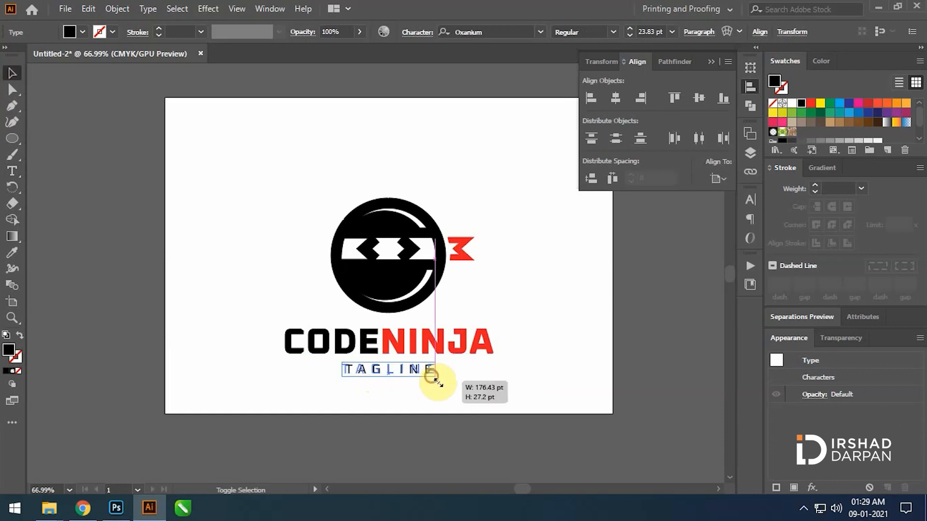
pyautogui.moveTo(440, 390); pyautogui.dragTo(440, 389)
# Step: Centre the TAGLINE text horizontally under the CODENINJA wordmark and put the alignment settings away
pyautogui.moveTo(490, 401); pyautogui.dragTo(389, 334)
pyautogui.click(615, 99)
pyautogui.click(712, 62)
pyautogui.click(627, 223)
pyautogui.click(430, 373)
pyautogui.click(543, 384)
# Step: Group the logo parts and centre them on the artboard
pyautogui.moveTo(239, 171); pyautogui.dragTo(441, 290)
pyautogui.click(538, 320)
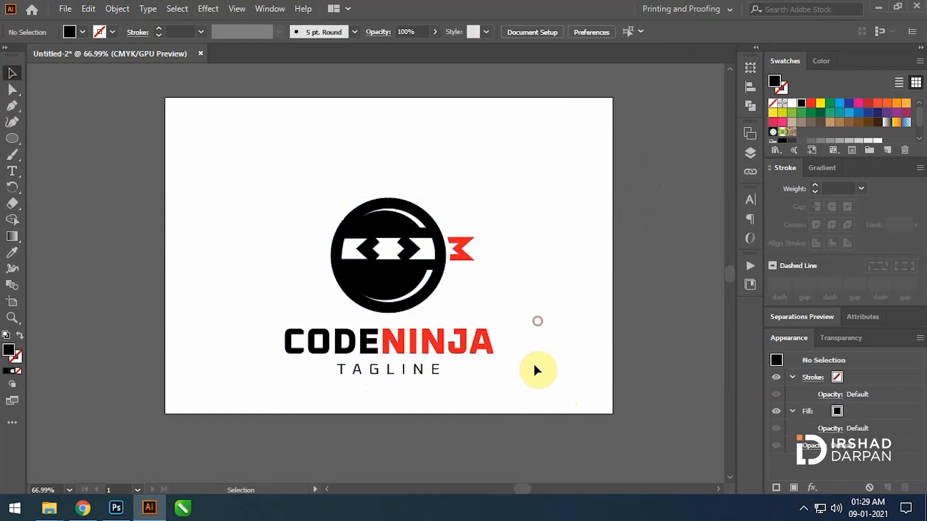
pyautogui.moveTo(226, 195); pyautogui.dragTo(225, 196)
pyautogui.hotkey('ctrl', 'g')
pyautogui.click(455, 32)
pyautogui.click(511, 32)
# Step: Move the stacked logo to the upper part of the artboard and place a duplicate below it
pyautogui.moveTo(389, 343); pyautogui.dragTo(388, 325)
pyautogui.moveTo(392, 250)
pyautogui.mouseDown()
pyautogui.moveTo(392, 194)
pyautogui.moveTo(389, 262)
pyautogui.mouseUp()
pyautogui.moveTo(400, 198); pyautogui.dragTo(400, 360)
pyautogui.click(488, 342)
pyautogui.click(372, 334)
pyautogui.moveTo(389, 422); pyautogui.dragTo(387, 373)
pyautogui.click(482, 351)
pyautogui.hotkey('ctrl', '0')
# Step: Scale the duplicate down and arrange it horizontally, with the emblem left of the wordmark and tagline
pyautogui.moveTo(452, 371); pyautogui.dragTo(323, 308)
pyautogui.moveTo(371, 357); pyautogui.dragTo(245, 357)
pyautogui.click(430, 372)
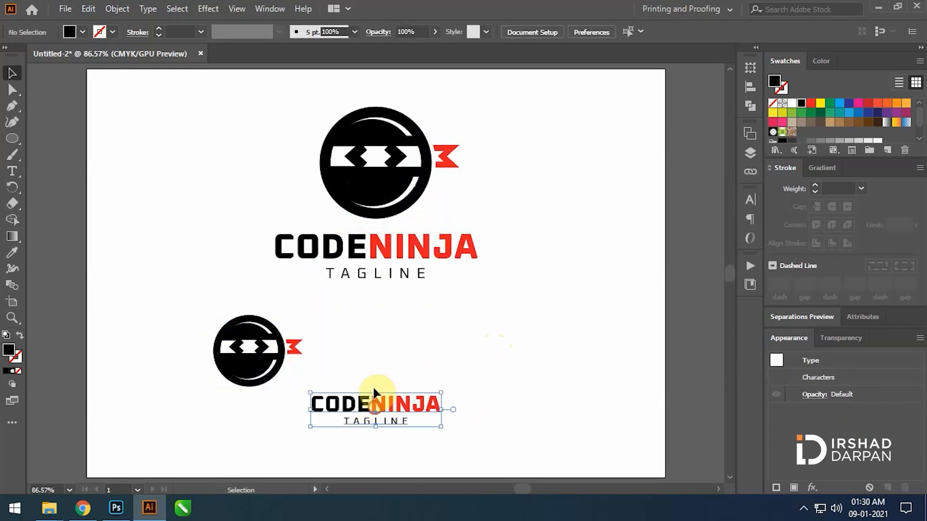
pyautogui.moveTo(375, 405); pyautogui.dragTo(375, 348)
# Step: Align the small emblem and wordmark vertically, and centre the horizontal logo on the artboard below the stacked logo
pyautogui.moveTo(415, 416); pyautogui.dragTo(287, 349)
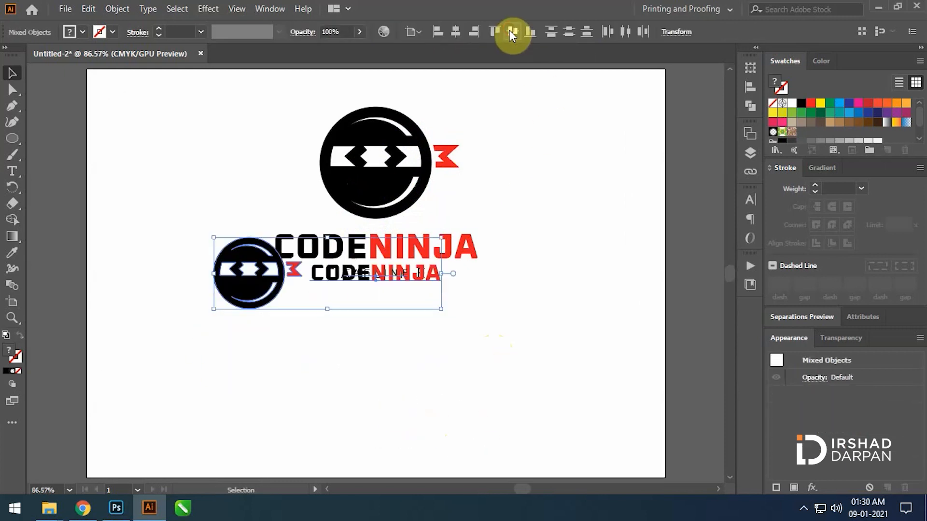
pyautogui.click(428, 430)
pyautogui.moveTo(501, 412); pyautogui.dragTo(222, 314)
pyautogui.hotkey('ctrl', 'g')
pyautogui.click(507, 31)
pyautogui.moveTo(298, 270); pyautogui.dragTo(256, 366)
pyautogui.click(456, 32)
pyautogui.hotkey('ctrl', 'shift', 'g')
# Step: Nudge the small wordmark and tagline group down slightly beside the emblem and ribbon
pyautogui.click(560, 361)
pyautogui.click(294, 369)
pyautogui.click(410, 390)
pyautogui.press('z')
pyautogui.moveTo(233, 305); pyautogui.dragTo(139, 191)
pyautogui.press('v')
pyautogui.click(493, 33)
pyautogui.click(497, 203)
pyautogui.click(441, 266)
pyautogui.press('Down')
pyautogui.press('Down')
pyautogui.press('Down')
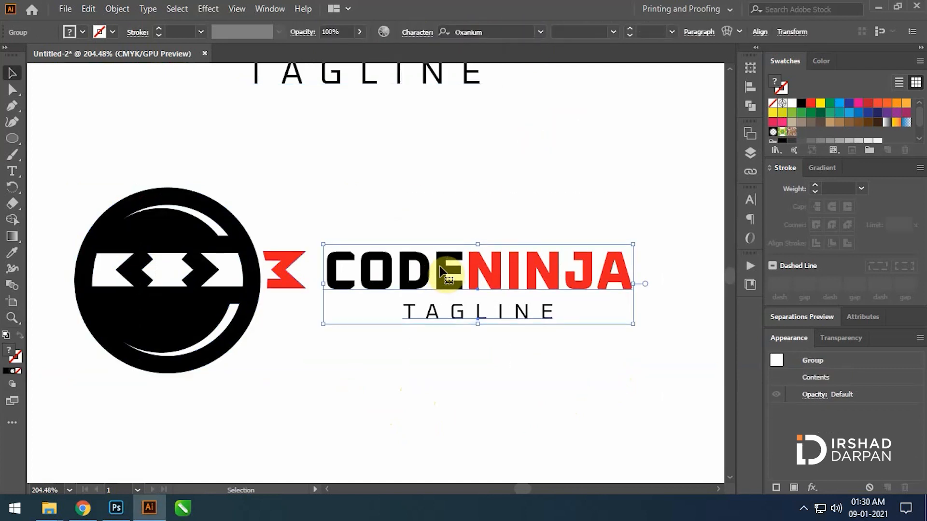
pyautogui.click(437, 346)
pyautogui.hotkey('ctrl', '0')
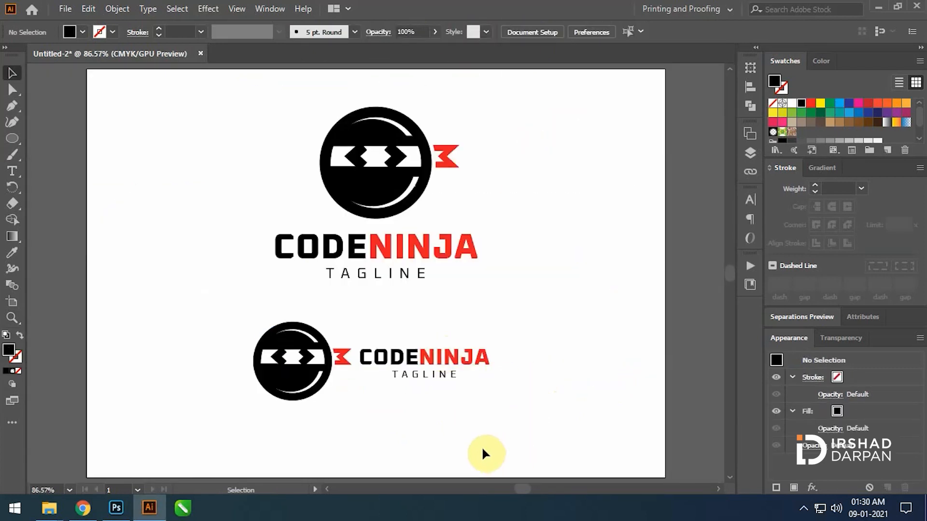
# Step: Shift the small wordmark and tagline slightly away from the ribbon and check the spacing
pyautogui.click(432, 359)
pyautogui.click(571, 328)
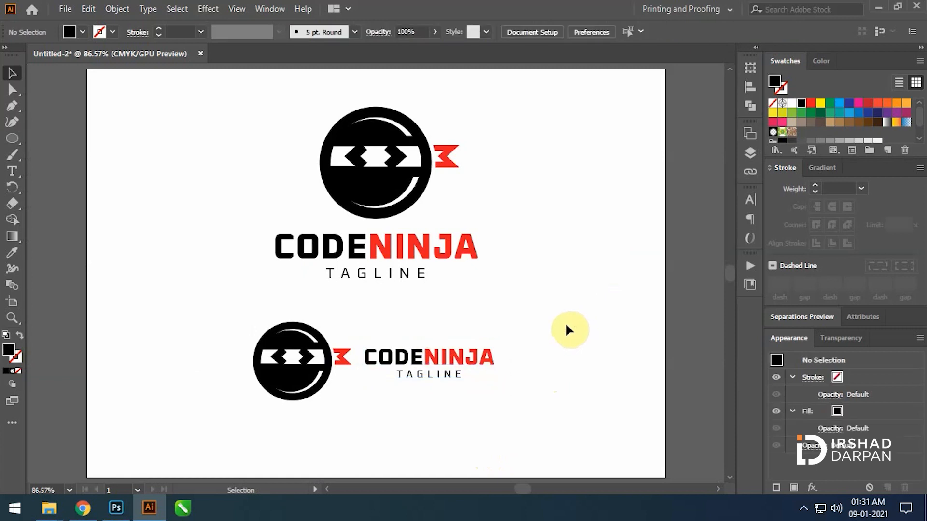
pyautogui.press('z')
pyautogui.moveTo(457, 130); pyautogui.dragTo(550, 166)
pyautogui.click(12, 90)
pyautogui.click(442, 261)
pyautogui.hotkey('ctrl', '0')
# Step: Group the horizontal logo, scale it down slightly and place it lower on the artboard
pyautogui.press('v')
pyautogui.moveTo(206, 324); pyautogui.dragTo(512, 419)
pyautogui.hotkey('ctrl', 'g')
pyautogui.click(500, 421)
pyautogui.moveTo(488, 365); pyautogui.dragTo(480, 389)
# Step: Select the logos and reposition them slightly lower so both versions sit balanced on the artboard
pyautogui.moveTo(186, 99); pyautogui.dragTo(540, 311)
pyautogui.click(413, 32)
pyautogui.click(431, 76)
pyautogui.moveTo(170, 174); pyautogui.dragTo(563, 418)
pyautogui.click(555, 193)
pyautogui.moveTo(223, 137); pyautogui.dragTo(555, 431)
pyautogui.moveTo(393, 187); pyautogui.dragTo(393, 198)
pyautogui.click(532, 159)
# Step: Save the document as Code Ninja in a new desktop folder named Code Ninja Logo
pyautogui.hotkey('ctrl', 's')
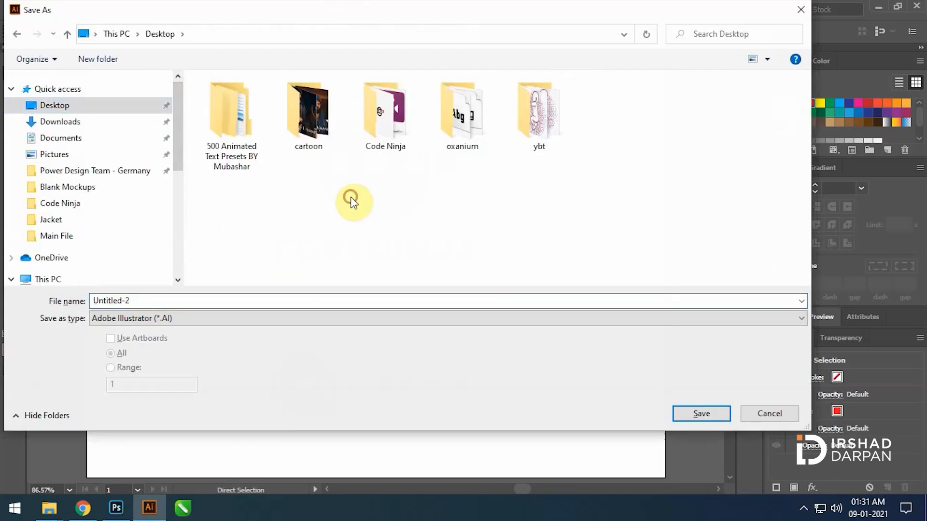
pyautogui.rightClick(350, 197)
pyautogui.moveTo(386, 343)
pyautogui.click(585, 172)
pyautogui.write('Code Ninja Logo')
pyautogui.press('Return')
pyautogui.press('Return')
pyautogui.write('Code Ninja')
pyautogui.press('Return')
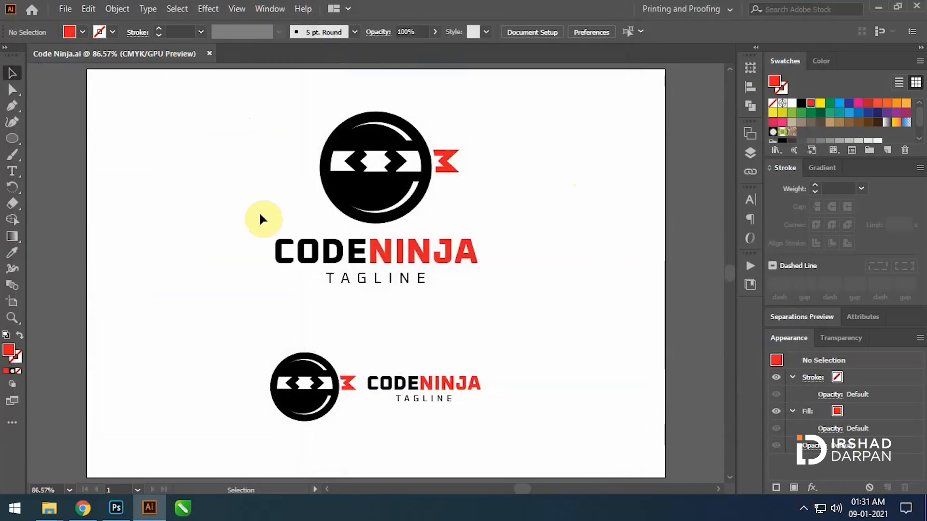
# Step: Create a new tall portrait document with a height of 2000
pyautogui.hotkey('ctrl', '-')
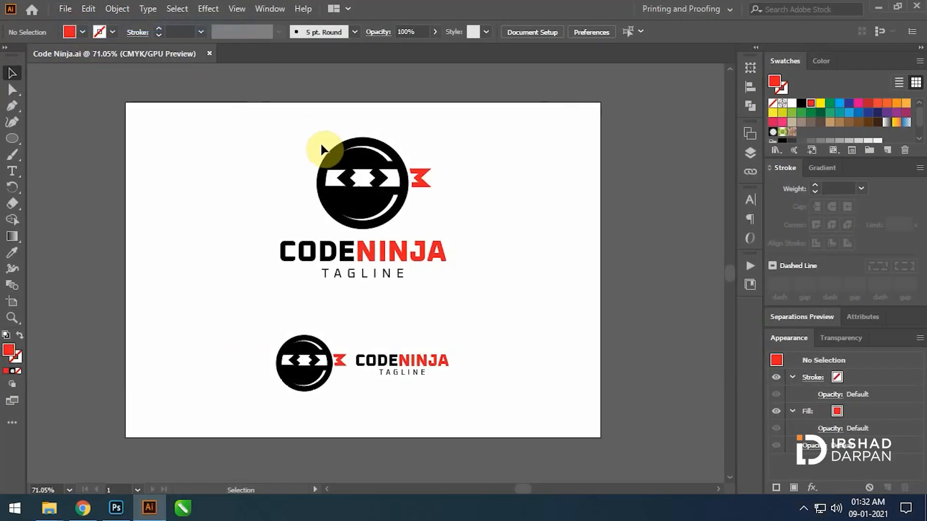
pyautogui.hotkey('ctrl', 'n')
pyautogui.click(755, 172)
pyautogui.click(746, 311)
pyautogui.click(657, 179)
pyautogui.write('2000')
pyautogui.press('Return')
# Step: Copy both logos from the Code Ninja document and paste them into the new tall document
pyautogui.click(164, 55)
pyautogui.moveTo(233, 125); pyautogui.dragTo(476, 422)
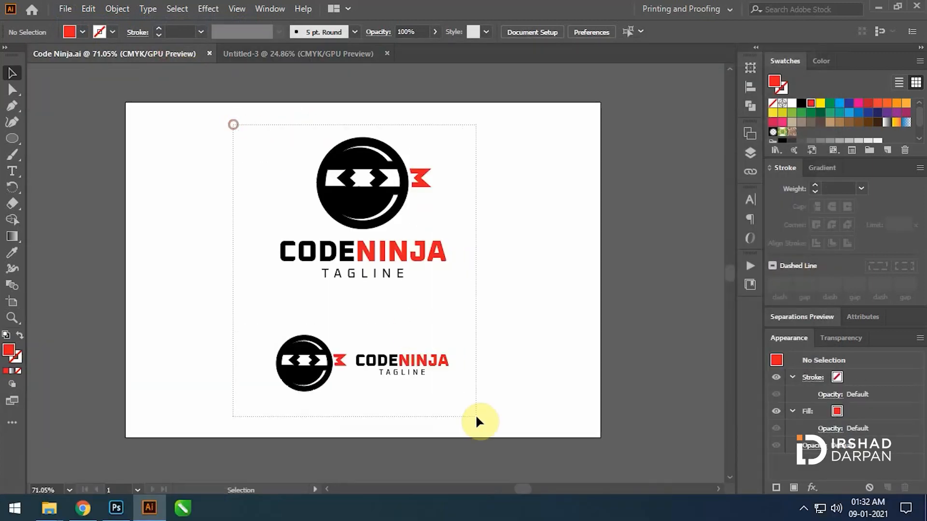
pyautogui.hotkey('ctrl', 'c')
pyautogui.click(297, 54)
pyautogui.hotkey('ctrl', 'v')
pyautogui.click(355, 109)
# Step: Move the pasted logos to the top of the tall artboard
pyautogui.press('z')
pyautogui.moveTo(365, 79); pyautogui.dragTo(427, 151)
pyautogui.press('v')
pyautogui.moveTo(382, 321); pyautogui.dragTo(384, 146)
pyautogui.click(526, 160)
# Step: Ungroup the stacked logo at the top of the artboard
pyautogui.press('z')
pyautogui.moveTo(380, 90); pyautogui.dragTo(484, 188)
pyautogui.press('v')
pyautogui.click(434, 203)
pyautogui.hotkey('ctrl', 'shift', 'g')
pyautogui.click(513, 203)
# Step: Scale the stacked logo's emblem down slightly and fine-tune its position above the wordmark
pyautogui.click(418, 203)
pyautogui.moveTo(404, 156); pyautogui.dragTo(406, 163)
pyautogui.click(508, 303)
pyautogui.press('a')
pyautogui.moveTo(511, 312); pyautogui.dragTo(259, 139)
pyautogui.click(618, 252)
pyautogui.moveTo(306, 328); pyautogui.dragTo(305, 329)
pyautogui.moveTo(352, 375); pyautogui.dragTo(352, 377)
pyautogui.click(605, 217)
pyautogui.hotkey('ctrl', '0')
# Step: Duplicate the stacked and horizontal logos below the originals
pyautogui.moveTo(321, 114); pyautogui.dragTo(420, 188)
pyautogui.moveTo(377, 127); pyautogui.dragTo(534, 271)
pyautogui.click(463, 241)
# Step: Ungroup the emblems and ribbons of both duplicated logos so the ribbons are separate objects
pyautogui.click(443, 201)
pyautogui.hotkey('ctrl', 'shift', 'g')
pyautogui.click(484, 233)
pyautogui.moveTo(441, 230); pyautogui.dragTo(531, 234)
pyautogui.click(442, 189)
pyautogui.hotkey('ctrl', 'shift', 'g')
pyautogui.click(493, 203)
pyautogui.click(420, 432)
pyautogui.hotkey('ctrl', 'shift', 'g')
pyautogui.click(447, 354)
pyautogui.click(344, 437)
pyautogui.hotkey('ctrl', 'shift', 'g')
pyautogui.click(404, 380)
# Step: Fill the ribbons of both duplicated logos with green
pyautogui.click(337, 430)
pyautogui.keyDown('shift'); pyautogui.click(440, 181); pyautogui.keyUp('shift')
pyautogui.click(828, 104)
pyautogui.click(529, 215)
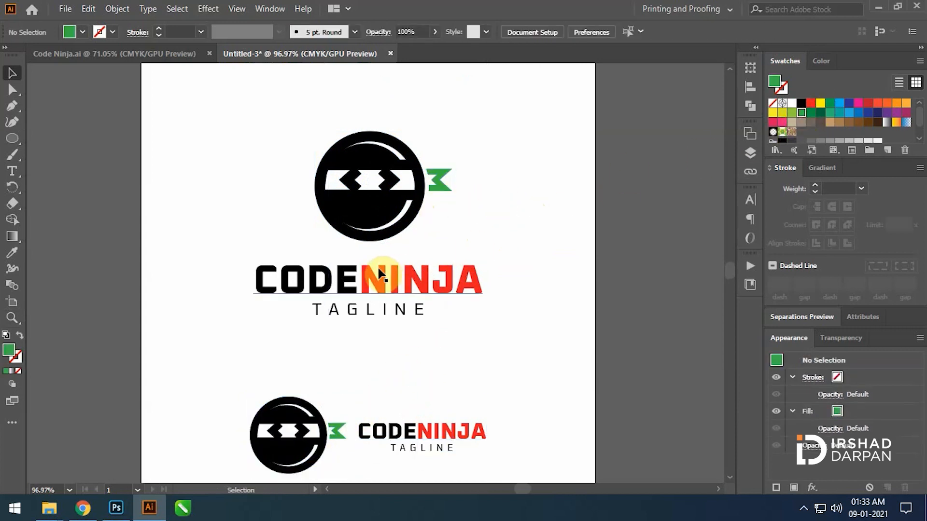
# Step: Recolour NINJA in the duplicated stacked logo's wordmark green to match the ribbon
pyautogui.press('t')
pyautogui.moveTo(360, 279); pyautogui.dragTo(471, 277)
pyautogui.click(828, 103)
# Step: Try to recolour NINJA in the duplicated horizontal logo light green
pyautogui.moveTo(416, 431); pyautogui.dragTo(485, 431)
pyautogui.click(792, 112)
pyautogui.press('Escape')
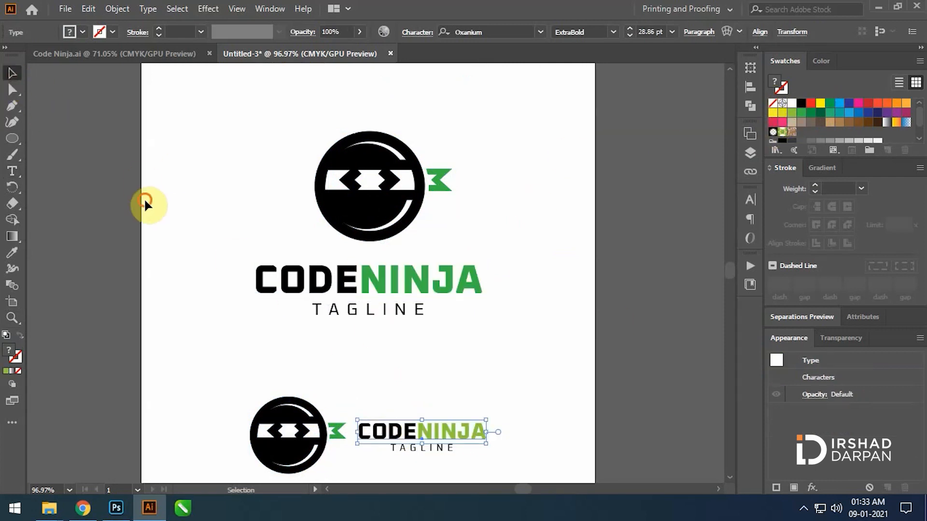
pyautogui.click(145, 202)
pyautogui.doubleClick(419, 433)
pyautogui.doubleClick(557, 390)
# Step: Recolour NINJA in the duplicated horizontal logo with the same green as its ribbon and leave group isolation
pyautogui.doubleClick(437, 433)
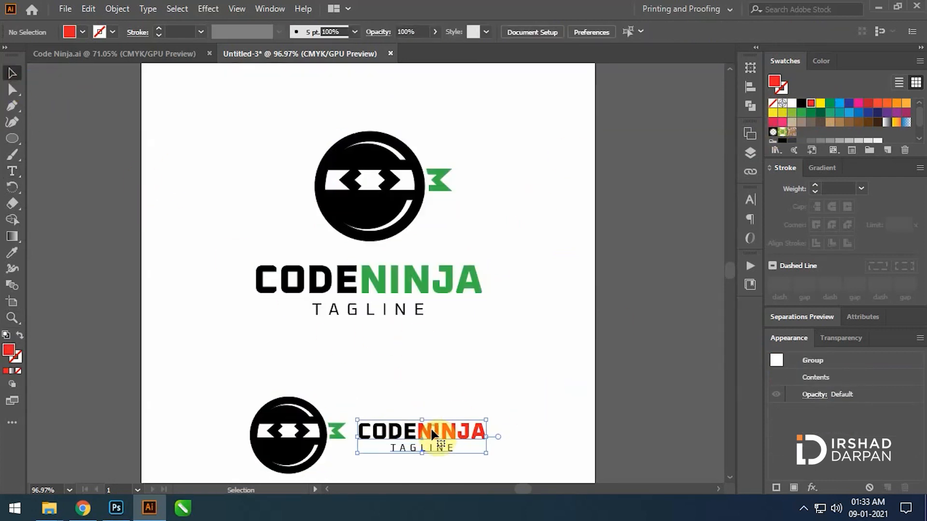
pyautogui.doubleClick(422, 433)
pyautogui.moveTo(479, 431); pyautogui.dragTo(484, 425)
pyautogui.click(800, 113)
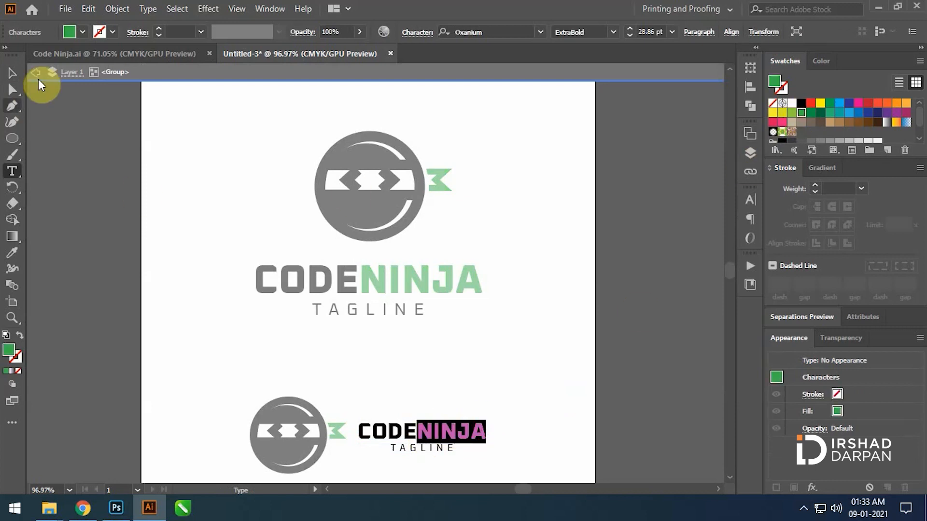
pyautogui.click(12, 73)
pyautogui.doubleClick(462, 372)
# Step: Duplicate both green logos into the empty lower third of the tall artboard
pyautogui.hotkey('ctrl', 'space')
pyautogui.moveTo(419, 459); pyautogui.dragTo(324, 374)
pyautogui.hotkey('ctrl', '0')
pyautogui.moveTo(462, 345); pyautogui.dragTo(300, 218)
pyautogui.moveTo(384, 235); pyautogui.dragTo(374, 358)
pyautogui.click(380, 450)
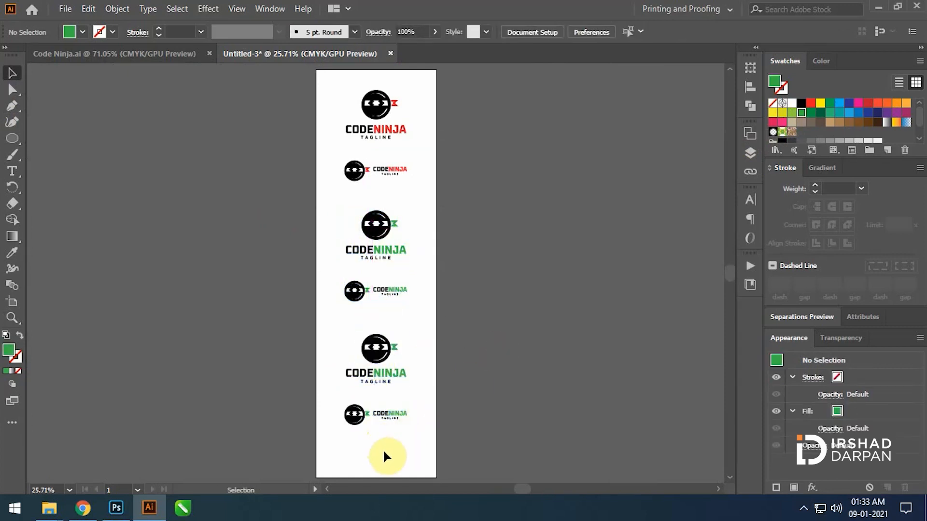
# Step: Recolour the ribbons of both logos in the lowest pair with the bright blue swatch
pyautogui.hotkey('ctrl', 'space')
pyautogui.moveTo(383, 402); pyautogui.dragTo(560, 421)
pyautogui.click(435, 202)
pyautogui.keyDown('shift'); pyautogui.click(339, 424); pyautogui.keyUp('shift')
pyautogui.click(841, 106)
pyautogui.click(506, 256)
# Step: Recolour NINJA in both wordmarks of the lowest logo pair with the same blue as their ribbons
pyautogui.click(378, 289)
pyautogui.doubleClick(381, 285)
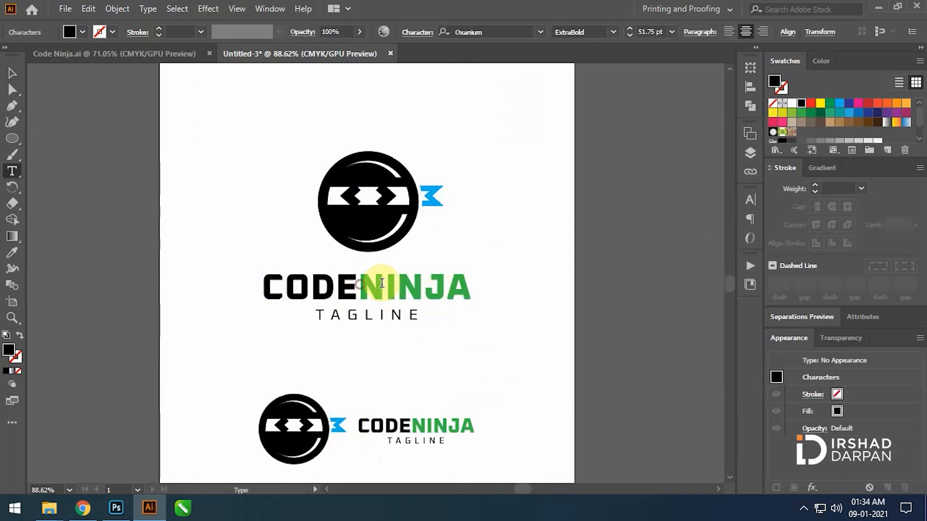
pyautogui.moveTo(360, 285); pyautogui.dragTo(468, 283)
pyautogui.click(840, 103)
pyautogui.moveTo(412, 429); pyautogui.dragTo(473, 426)
pyautogui.click(841, 104)
pyautogui.click(12, 73)
pyautogui.click(496, 245)
pyautogui.hotkey('ctrl', '0')
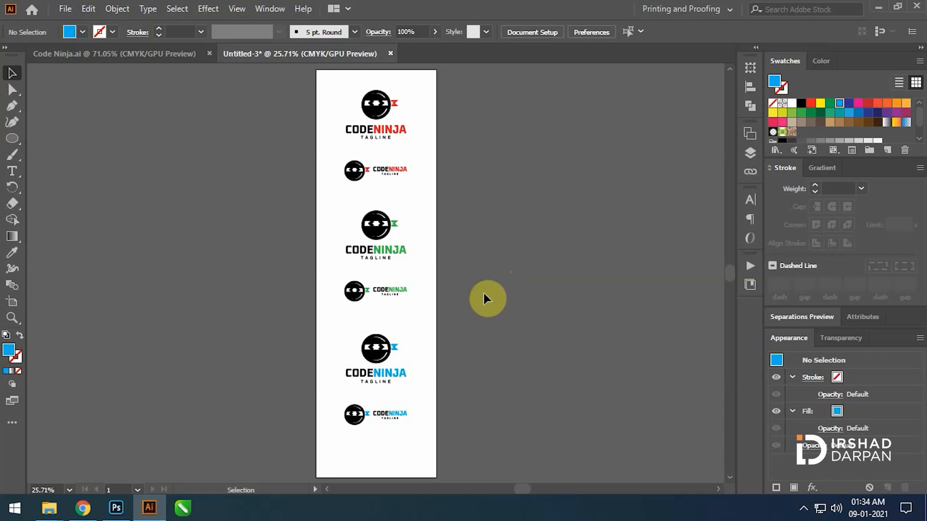
# Step: Shift the logo pairs slightly upward on the artboard and bring the blue pair closer to even out the spacing
pyautogui.moveTo(496, 463); pyautogui.dragTo(283, 326)
pyautogui.moveTo(374, 351); pyautogui.dragTo(374, 349)
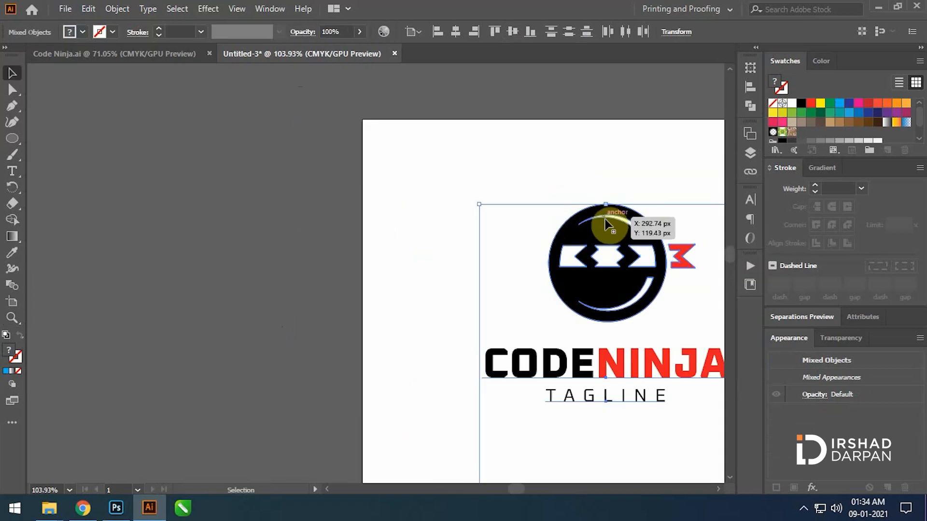
pyautogui.moveTo(607, 224); pyautogui.dragTo(378, 260)
pyautogui.hotkey('ctrl', '0')
pyautogui.moveTo(243, 148); pyautogui.dragTo(464, 442)
pyautogui.press('z')
pyautogui.moveTo(353, 119); pyautogui.dragTo(582, 259)
pyautogui.press('v')
pyautogui.click(226, 274)
pyautogui.hotkey('ctrl', 'v')
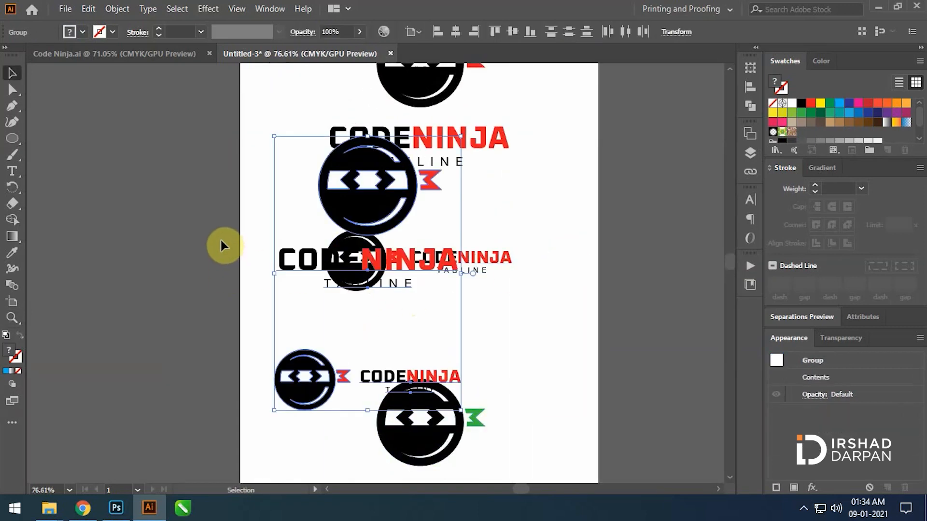
pyautogui.hotkey('ctrl', 'z')
# Step: Draw a thin horizontal black divider bar between the red and green logo pairs and adjust its position
pyautogui.rightClick(14, 141)
pyautogui.click(72, 139)
pyautogui.moveTo(299, 331); pyautogui.dragTo(527, 328)
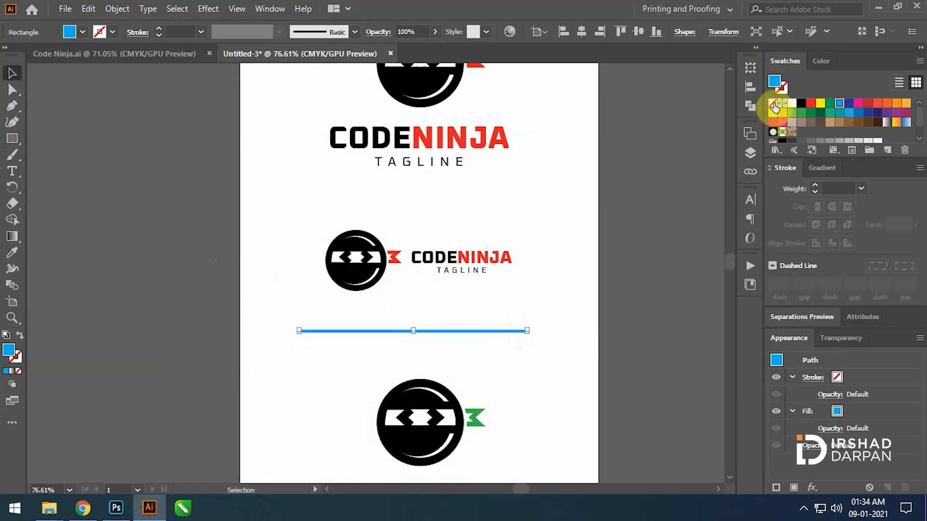
pyautogui.click(801, 103)
pyautogui.press('v')
pyautogui.click(520, 320)
pyautogui.click(521, 330)
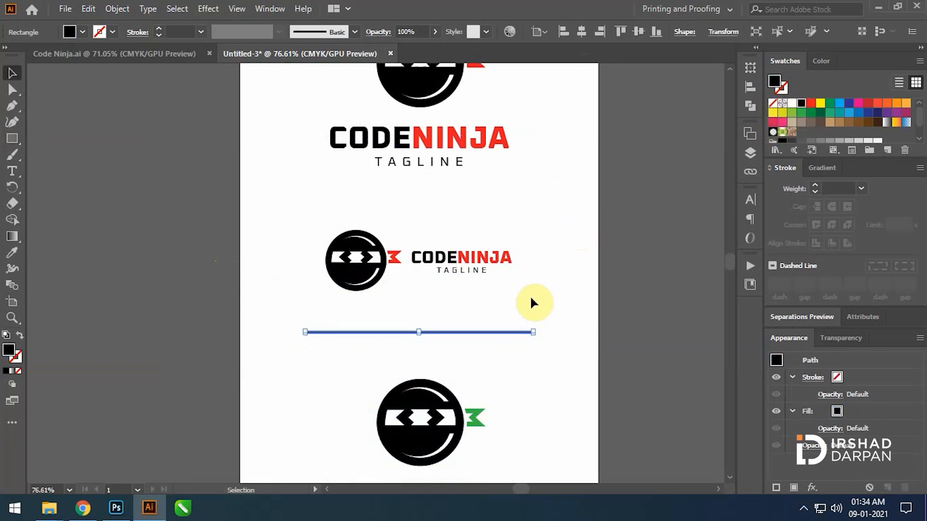
# Step: Duplicate the divider bar into the gap between the green and blue logo pairs
pyautogui.hotkey('ctrl', '0')
pyautogui.click(418, 207)
pyautogui.moveTo(388, 191); pyautogui.dragTo(389, 310)
pyautogui.click(517, 317)
# Step: Fill both divider bars with light grey
pyautogui.click(410, 309)
pyautogui.keyDown('shift'); pyautogui.click(411, 193); pyautogui.keyUp('shift')
pyautogui.scroll(-2, 916, 128)
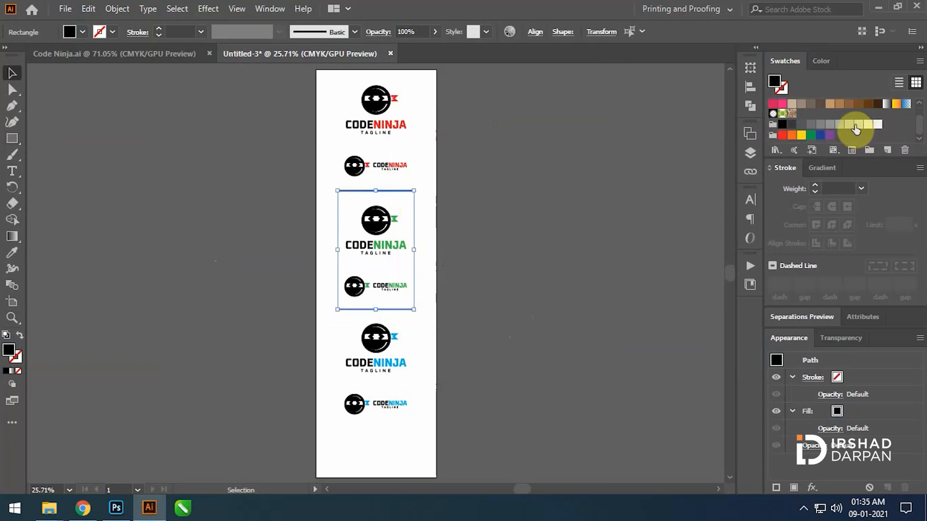
pyautogui.click(858, 124)
pyautogui.click(558, 261)
# Step: Extend the artboard downward to make room for a fourth logo pair
pyautogui.scroll(-1, 435, 379)
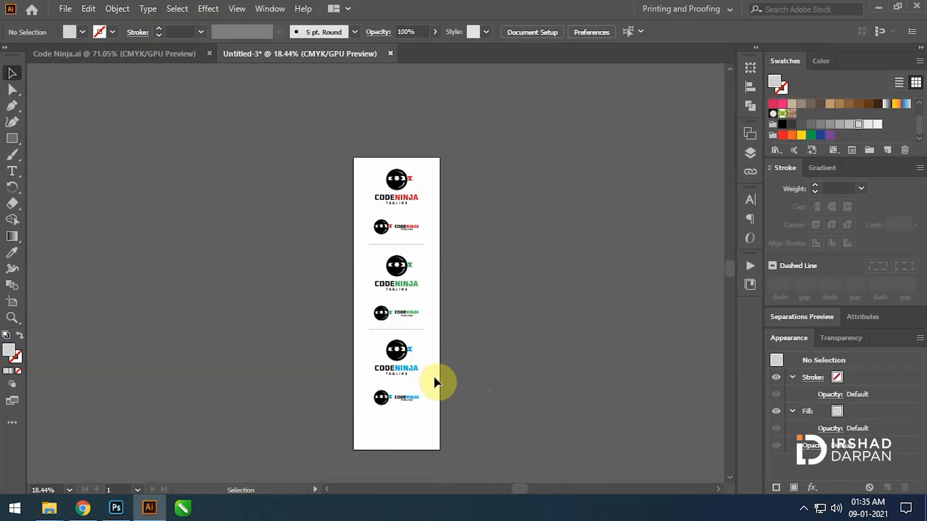
pyautogui.hotkey('shift', 'o')
pyautogui.moveTo(397, 449); pyautogui.dragTo(376, 451)
pyautogui.press('h')
pyautogui.press('v')
pyautogui.hotkey('shift', 'o')
pyautogui.press('v')
# Step: Duplicate the blue logo pair and its divider into the empty space below
pyautogui.moveTo(459, 418); pyautogui.dragTo(315, 279)
pyautogui.moveTo(376, 341); pyautogui.dragTo(372, 393)
pyautogui.click(449, 360)
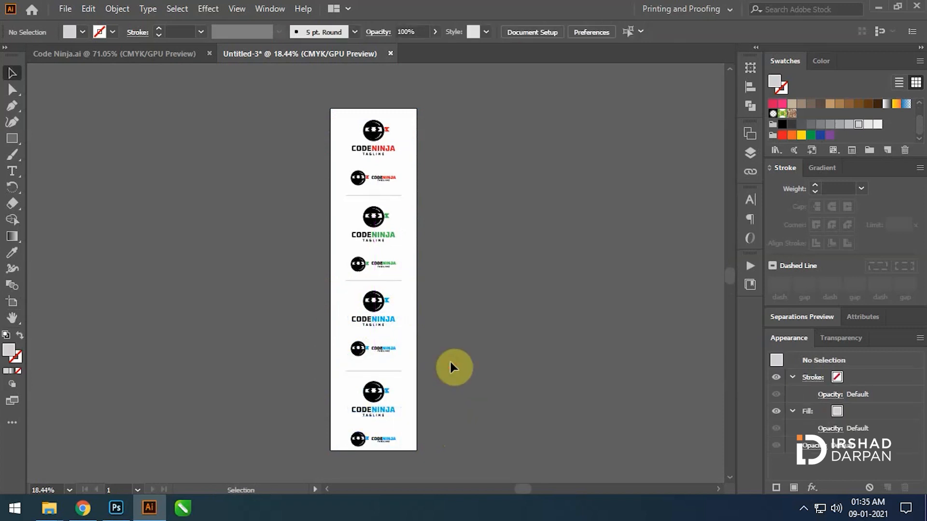
# Step: Lengthen the artboard's lower end to a height of about 2388 px
pyautogui.hotkey('shift', 'o')
pyautogui.moveTo(376, 450); pyautogui.dragTo(375, 458)
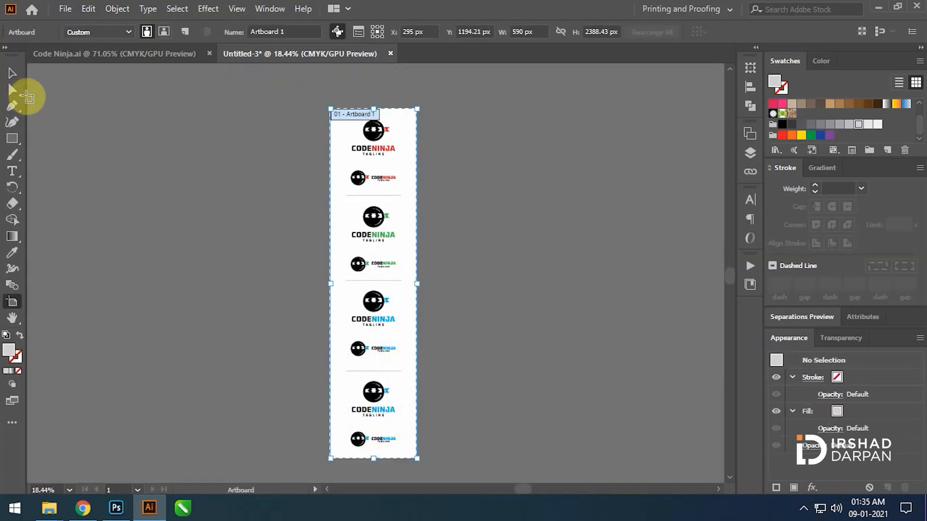
pyautogui.click(12, 73)
pyautogui.click(537, 267)
# Step: Select the ribbons of both logos in the fourth pair, then clear the selection
pyautogui.hotkey('ctrl', 'space')
pyautogui.moveTo(374, 415); pyautogui.dragTo(615, 422)
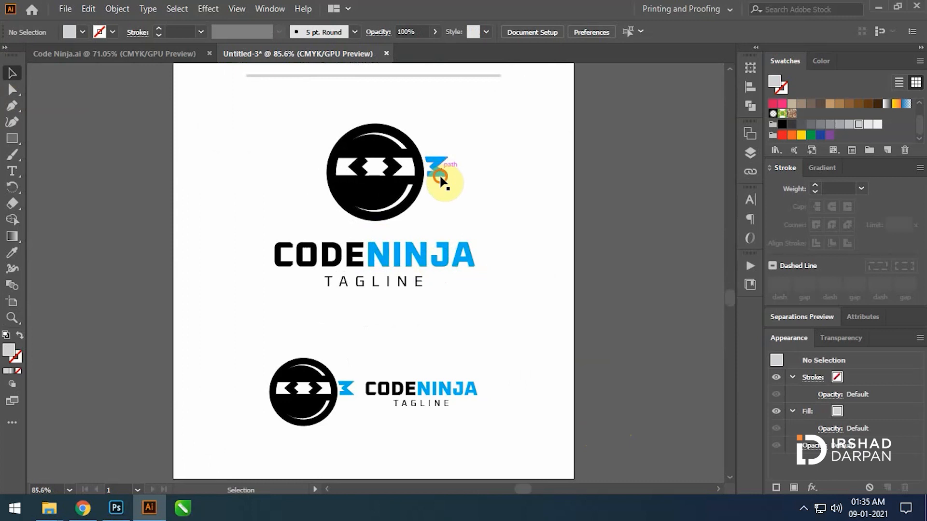
pyautogui.click(439, 174)
pyautogui.keyDown('shift'); pyautogui.click(348, 391); pyautogui.keyUp('shift')
pyautogui.click(599, 252)
pyautogui.hotkey('ctrl', '0')
# Step: Export the presentation sheet as a JPEG named Preview into the Code Ninja Logo folder, using all artboards
pyautogui.click(65, 9)
pyautogui.click(552, 175)
pyautogui.click(65, 9)
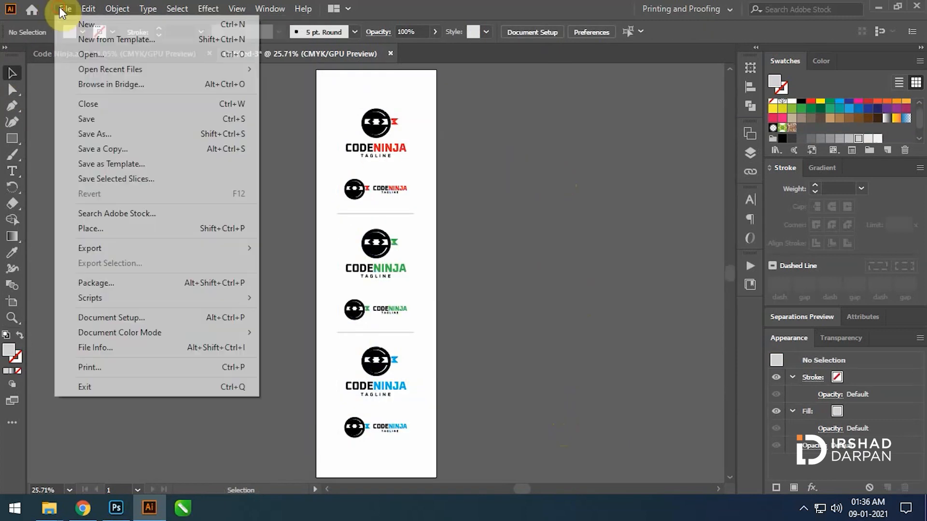
pyautogui.moveTo(241, 249)
pyautogui.click(320, 264)
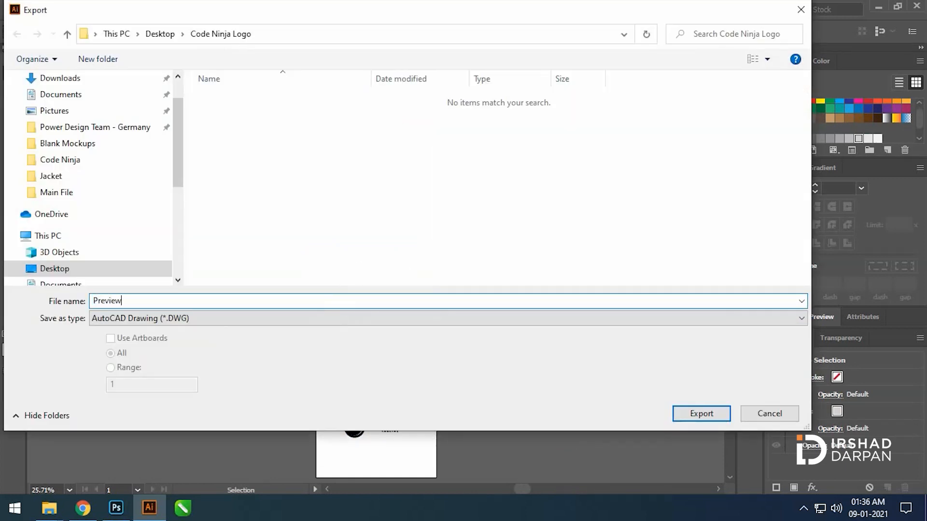
pyautogui.click(289, 318)
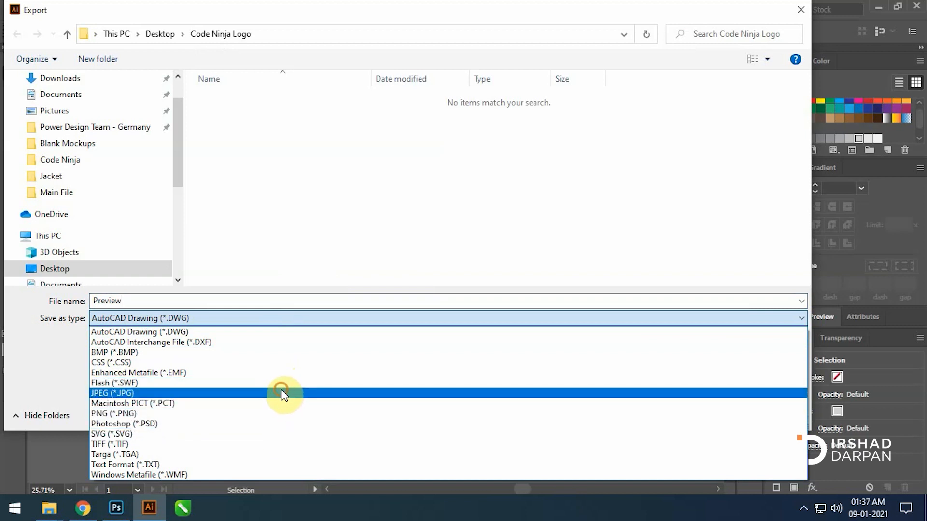
pyautogui.click(281, 393)
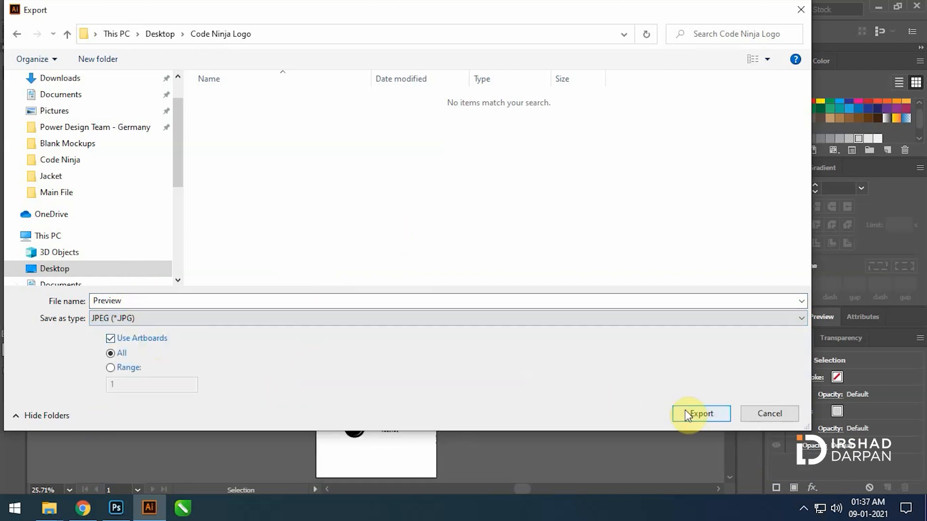
pyautogui.click(687, 415)
pyautogui.click(434, 235)
pyautogui.click(432, 245)
pyautogui.click(523, 439)
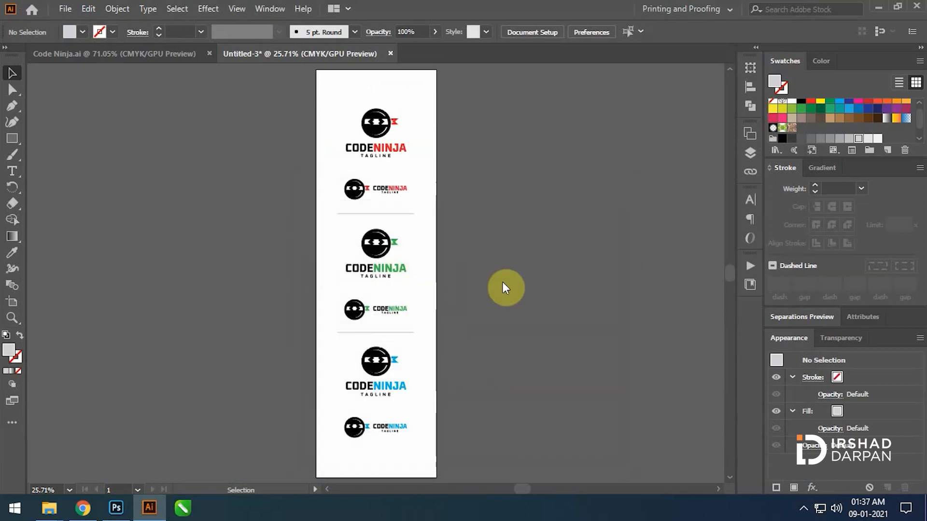
# Step: Ungroup the divider bars and delete both of them from the sheet
pyautogui.click(64, 9)
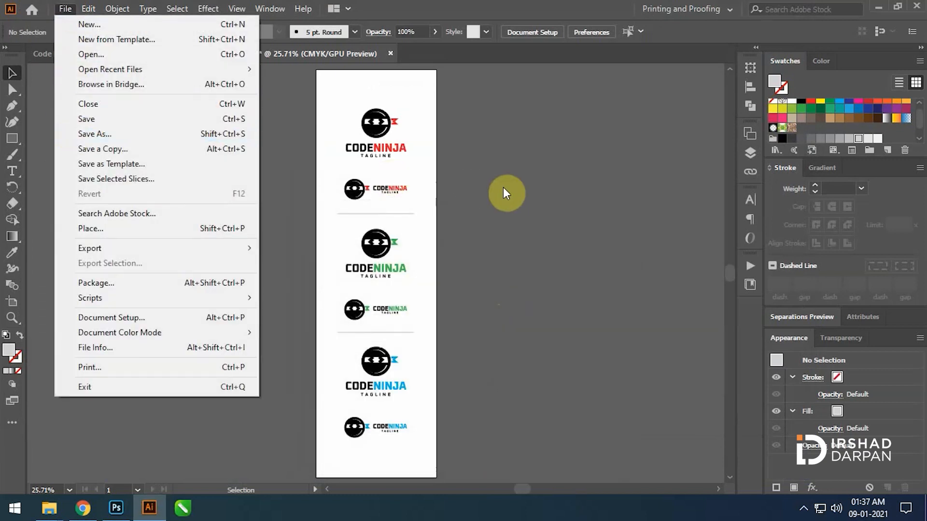
pyautogui.click(503, 187)
pyautogui.click(411, 213)
pyautogui.hotkey('ctrl', 'shift', 'g')
pyautogui.click(473, 221)
pyautogui.click(393, 214)
pyautogui.press('Delete')
pyautogui.click(388, 333)
pyautogui.press('Delete')
# Step: Group the parts of each of the six logos into its own group
pyautogui.moveTo(272, 91); pyautogui.dragTo(443, 168)
pyautogui.hotkey('ctrl', 'g')
pyautogui.moveTo(288, 166); pyautogui.dragTo(448, 212)
pyautogui.hotkey('ctrl', 'g')
pyautogui.moveTo(271, 215); pyautogui.dragTo(428, 288)
pyautogui.hotkey('ctrl', 'g')
pyautogui.moveTo(277, 284); pyautogui.dragTo(423, 330)
pyautogui.hotkey('ctrl', 'g')
pyautogui.moveTo(246, 338); pyautogui.dragTo(437, 407)
pyautogui.hotkey('ctrl', 'g')
pyautogui.moveTo(266, 408); pyautogui.dragTo(425, 452)
pyautogui.hotkey('ctrl', 'g')
pyautogui.click(501, 413)
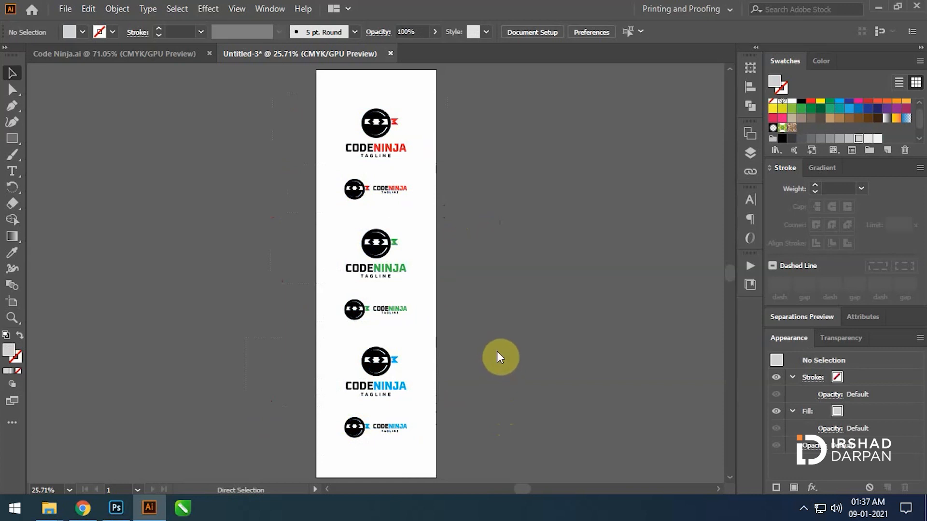
# Step: Begin saving the document and create and open a folder named Main File inside Code Ninja Logo
pyautogui.hotkey('ctrl', 's')
pyautogui.click(469, 215)
pyautogui.rightClick(431, 165)
pyautogui.click(445, 217)
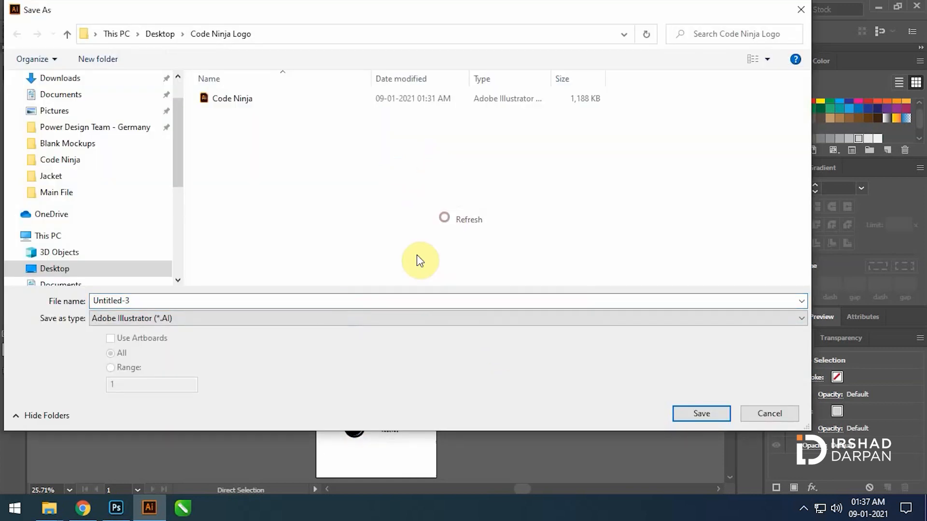
pyautogui.click(372, 306)
pyautogui.write('Cod')
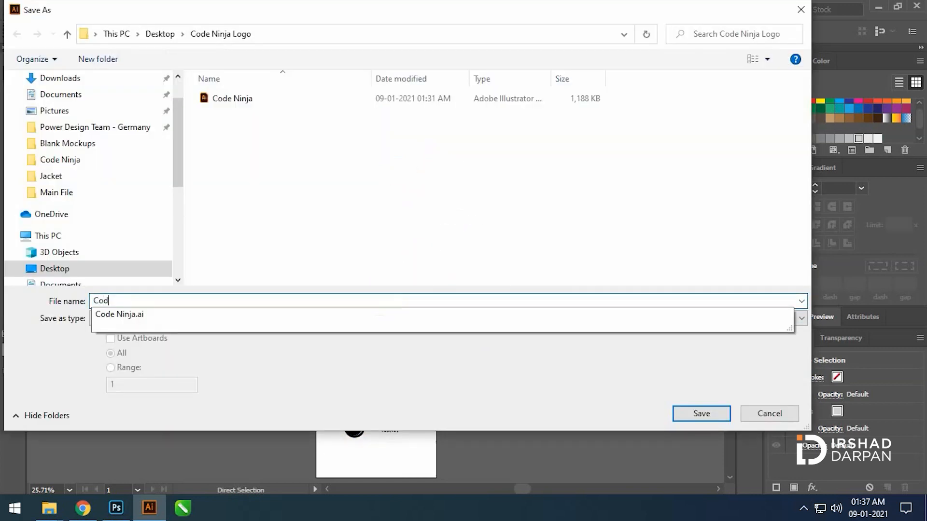
pyautogui.write('e')
pyautogui.rightClick(285, 144)
pyautogui.moveTo(325, 280)
pyautogui.click(470, 285)
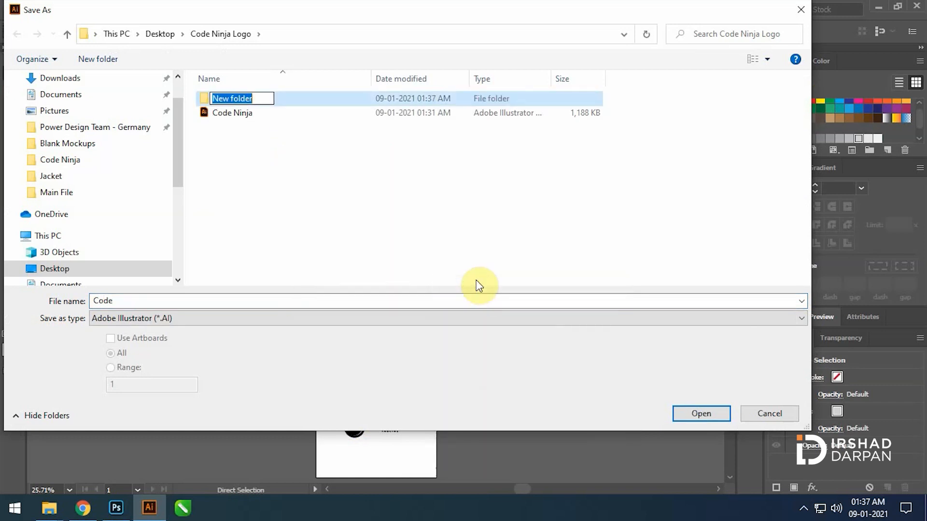
pyautogui.press('Return')
pyautogui.press('Return')
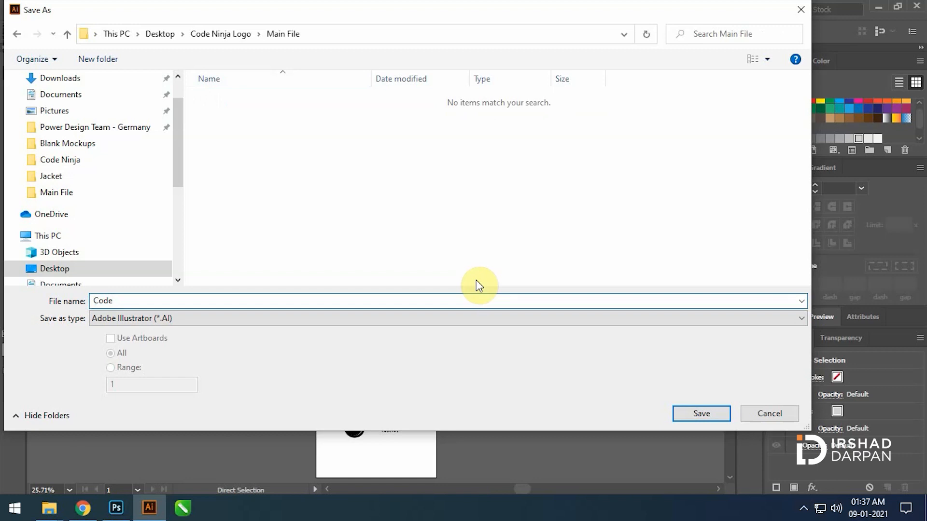
# Step: Save the document as Code Ninja Ai CS6 in Adobe Illustrator format with the Illustrator CS6 version
pyautogui.press('BackSpace')
pyautogui.write('Nij')
pyautogui.press('BackSpace')
pyautogui.write('nja')
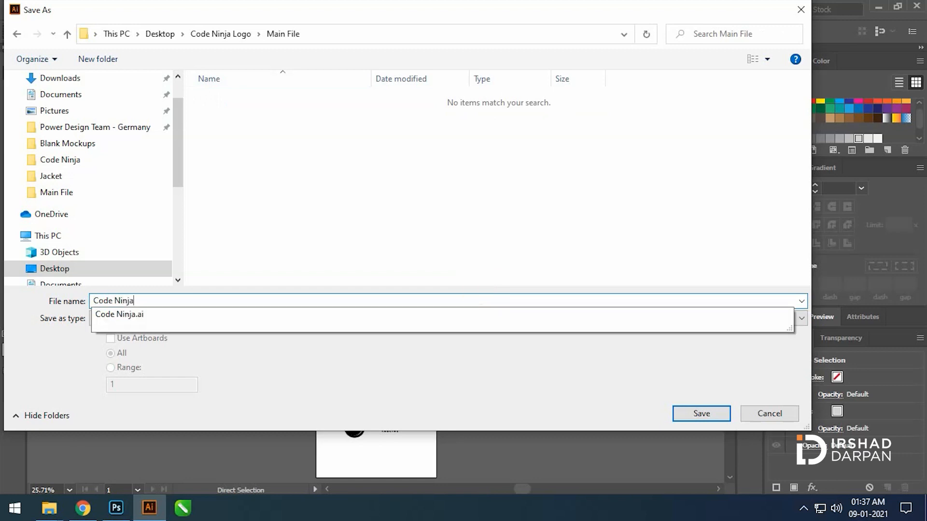
pyautogui.press('Return')
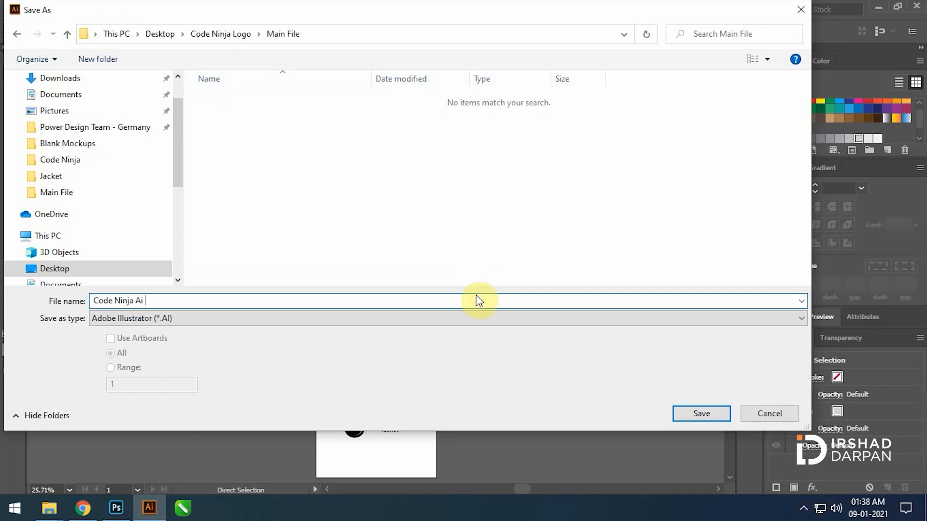
pyautogui.click(459, 318)
pyautogui.click(459, 327)
pyautogui.click(701, 413)
pyautogui.click(434, 59)
pyautogui.click(437, 124)
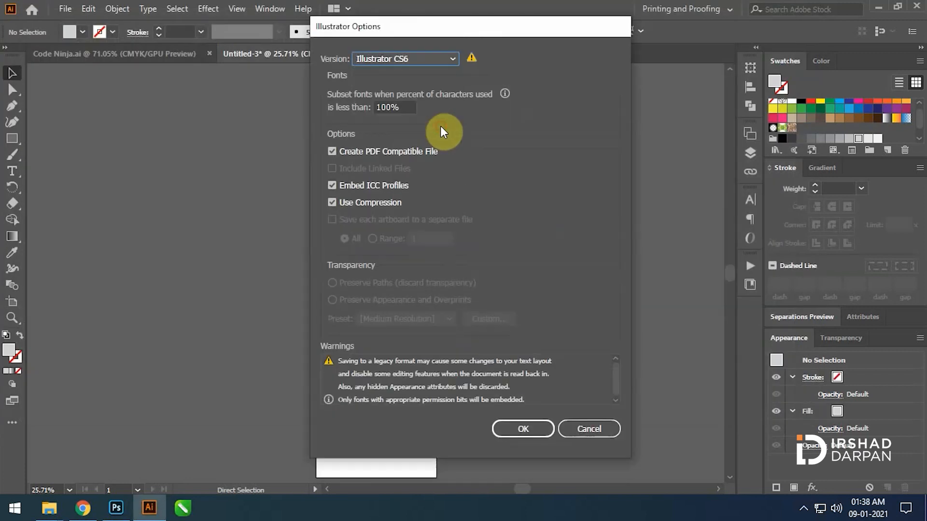
pyautogui.click(523, 430)
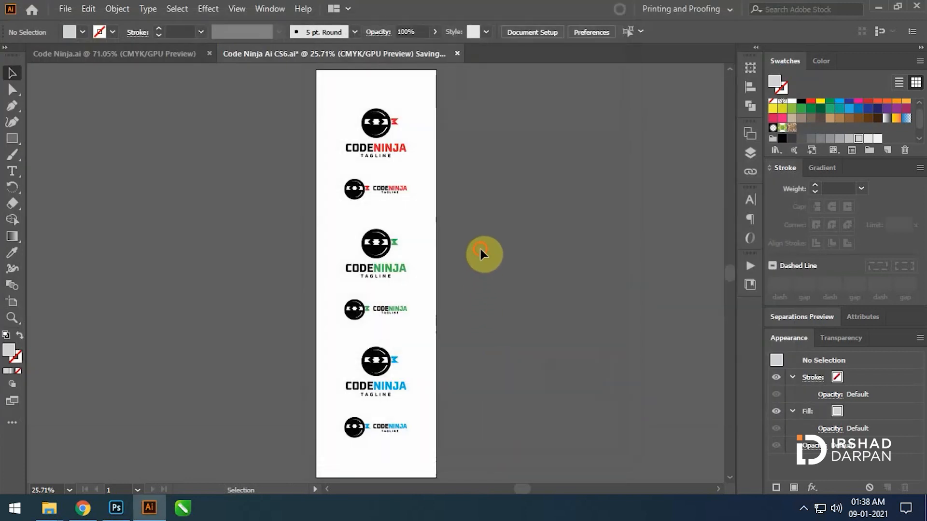
# Step: Save the document also as Illustrator EPS under the name Code Ninja Ai CS6, with the Illustrator CS6 EPS version
pyautogui.click(65, 9)
pyautogui.click(145, 138)
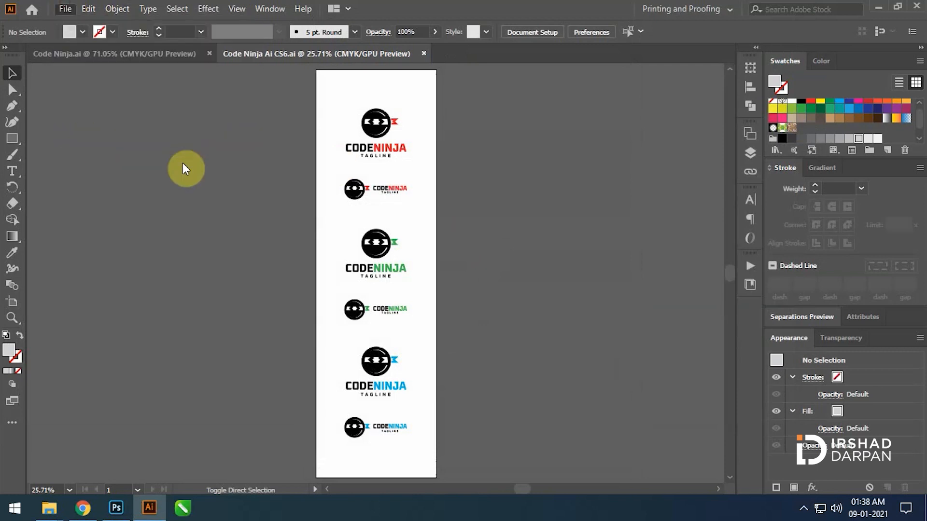
pyautogui.click(265, 318)
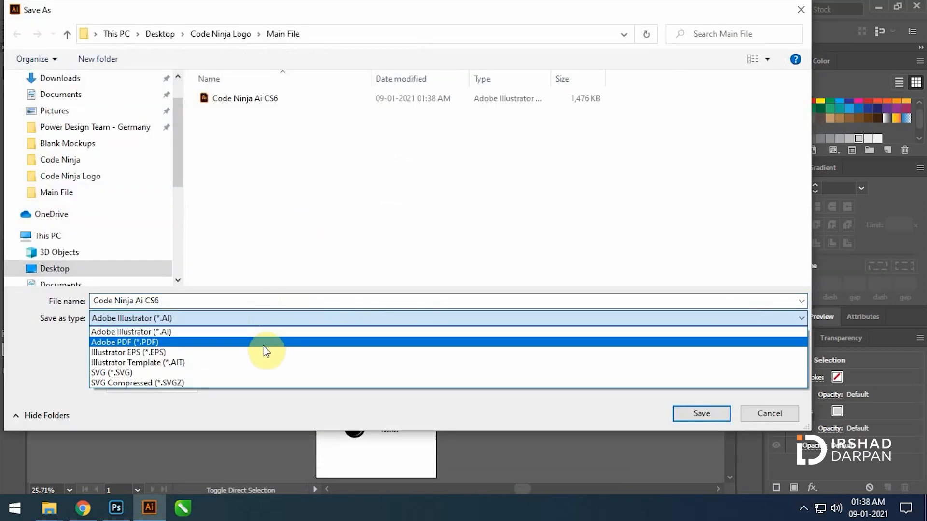
pyautogui.click(263, 351)
pyautogui.click(191, 299)
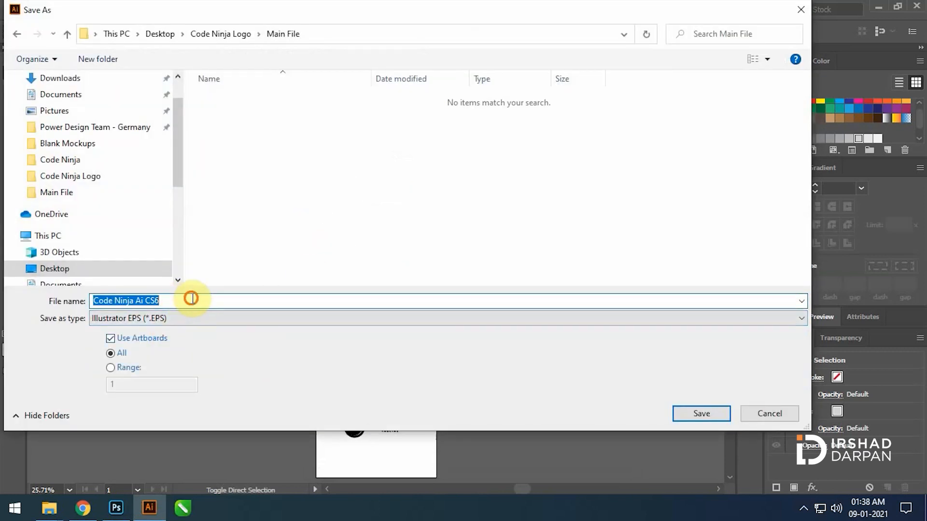
pyautogui.click(678, 413)
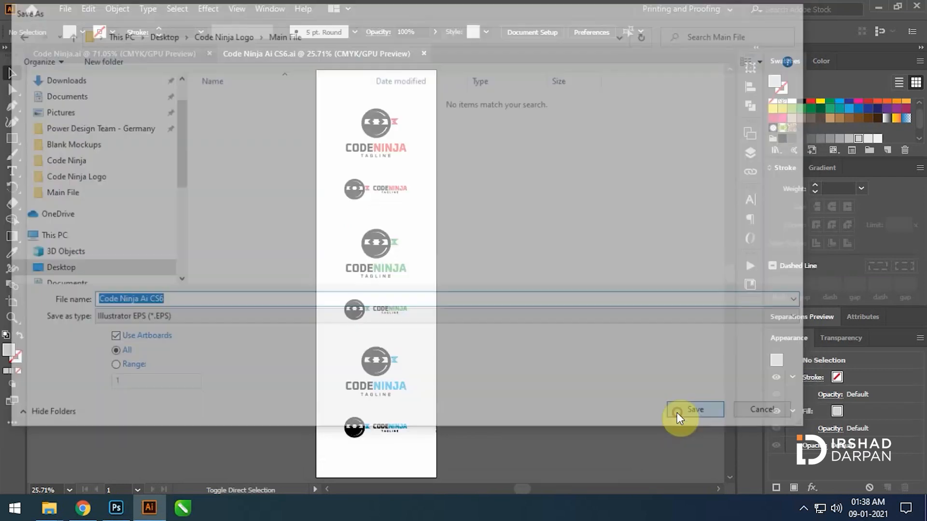
pyautogui.click(445, 62)
pyautogui.click(462, 123)
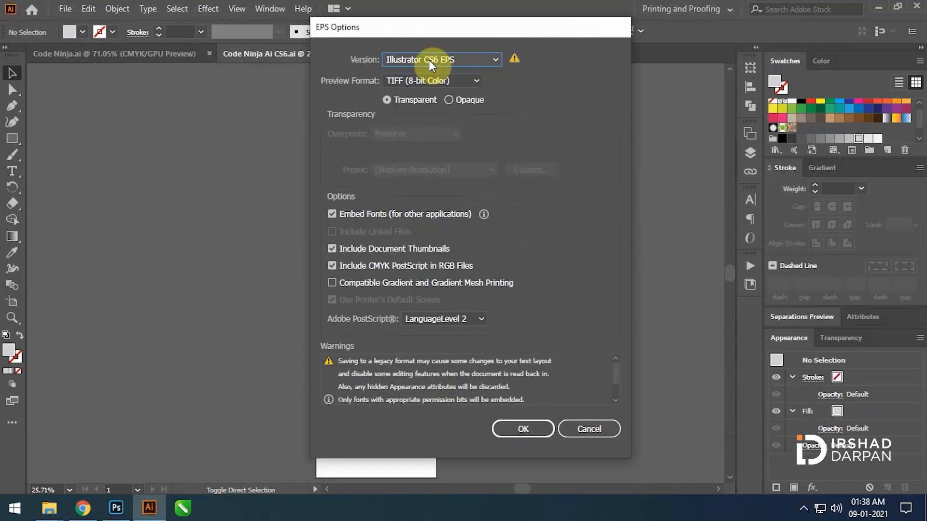
pyautogui.press('Return')
pyautogui.click(532, 275)
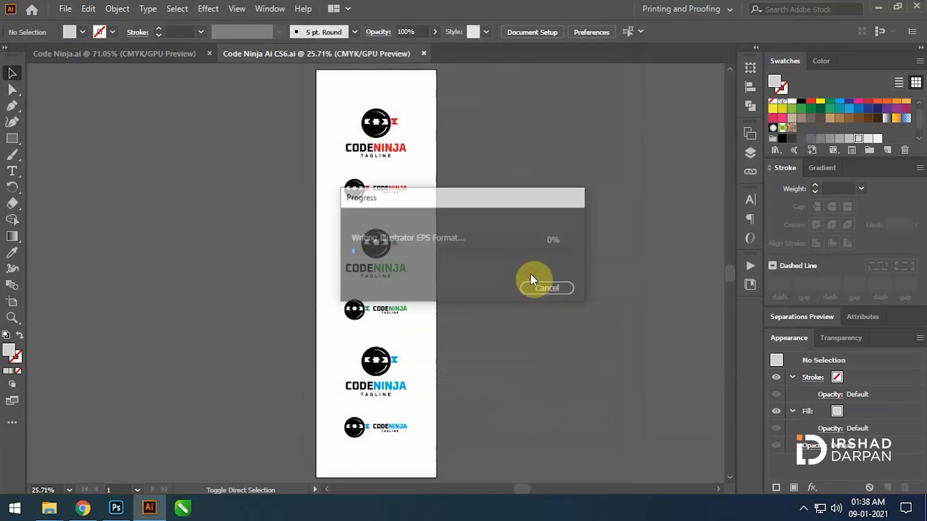
# Step: Save the document again as Illustrator EPS in the Main File folder under the name Code Ninja EPS10
pyautogui.click(65, 8)
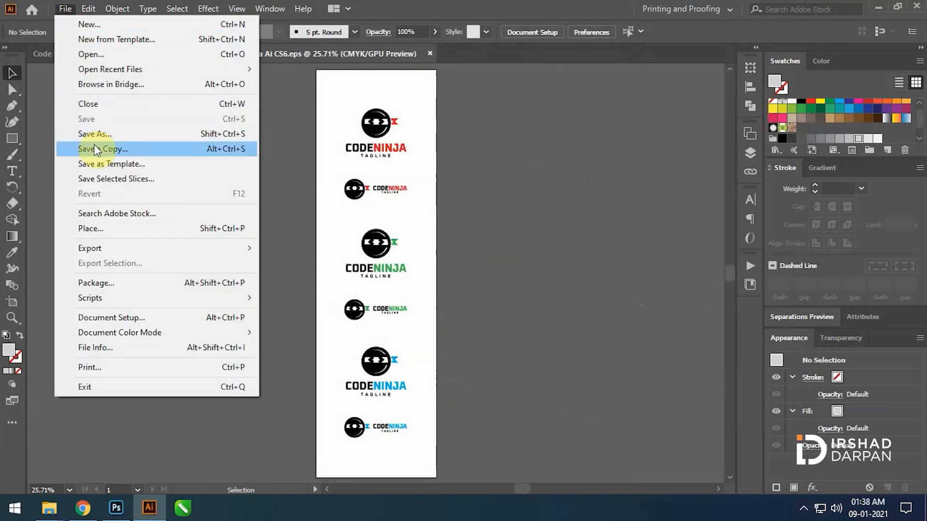
pyautogui.click(94, 140)
pyautogui.click(222, 307)
pyautogui.hotkey('shift', 'Left')
pyautogui.hotkey('shift', 'Left')
pyautogui.hotkey('shift', 'Left')
pyautogui.hotkey('shift', 'Left')
pyautogui.hotkey('shift', 'Left')
pyautogui.hotkey('shift', 'Left')
pyautogui.write('EPS')
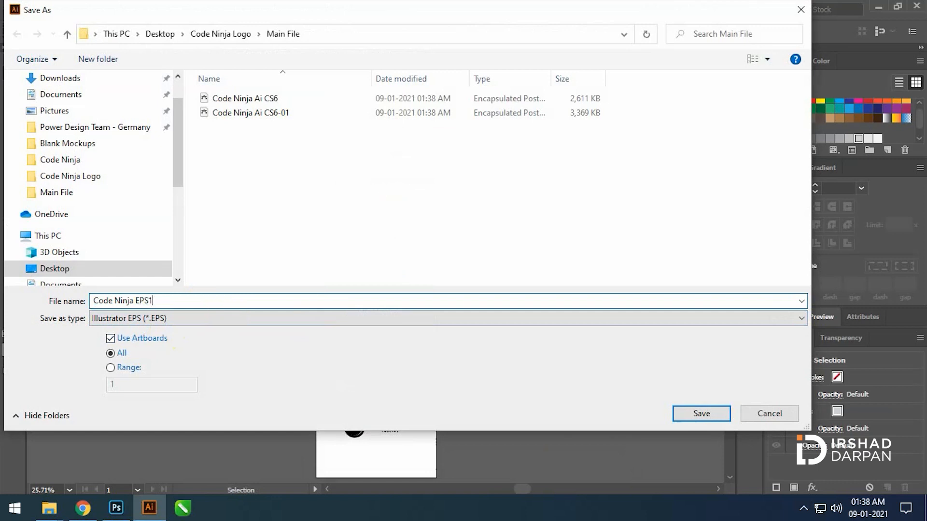
pyautogui.click(699, 415)
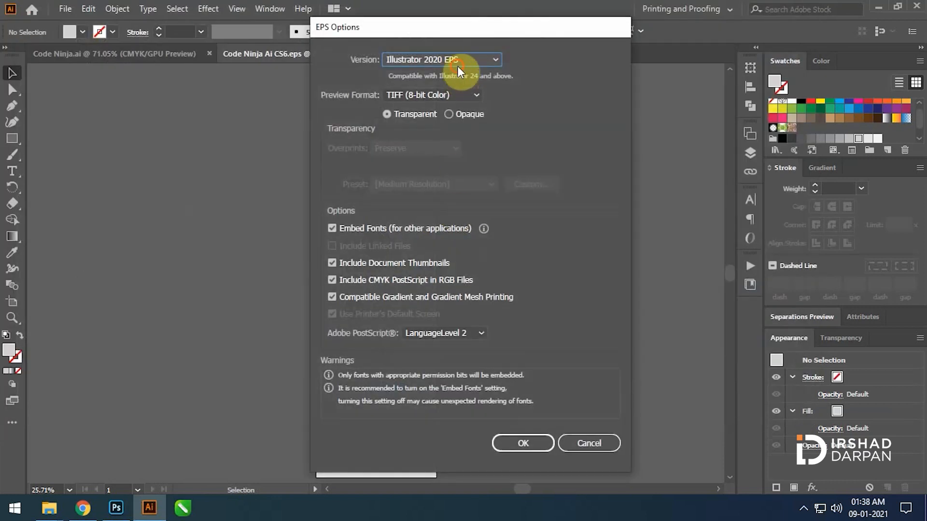
# Step: Set the EPS version to Illustrator 10 EPS, complete the save and close the document
pyautogui.click(457, 66)
pyautogui.click(460, 216)
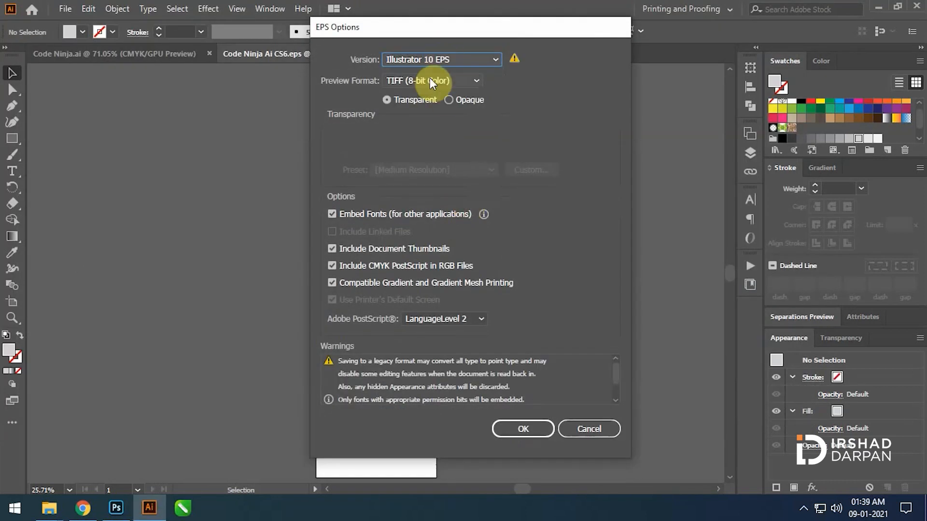
pyautogui.click(516, 428)
pyautogui.click(531, 275)
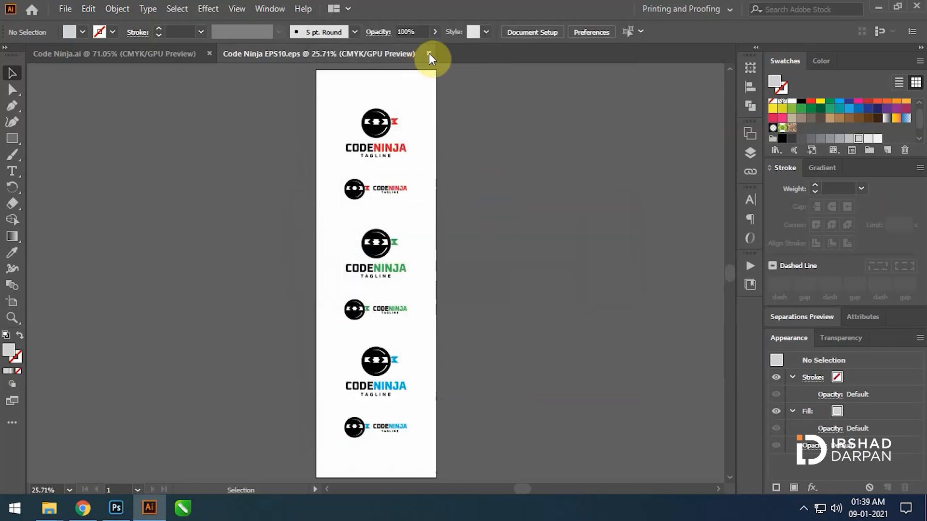
pyautogui.click(428, 53)
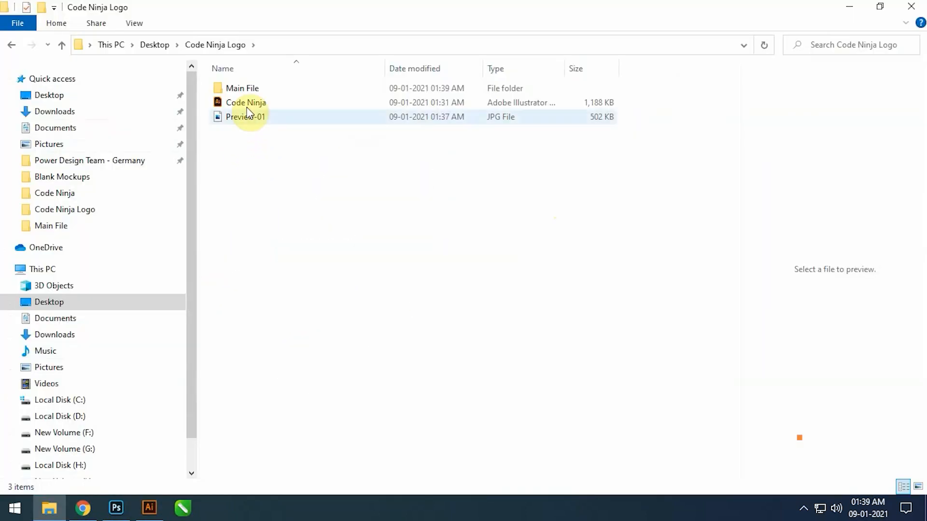
# Step: Delete the extra Code Ninja Ai CS6-01 and Code Ninja EPS10-01 files from the Main File folder in File Explorer
pyautogui.doubleClick(247, 89)
pyautogui.click(287, 145)
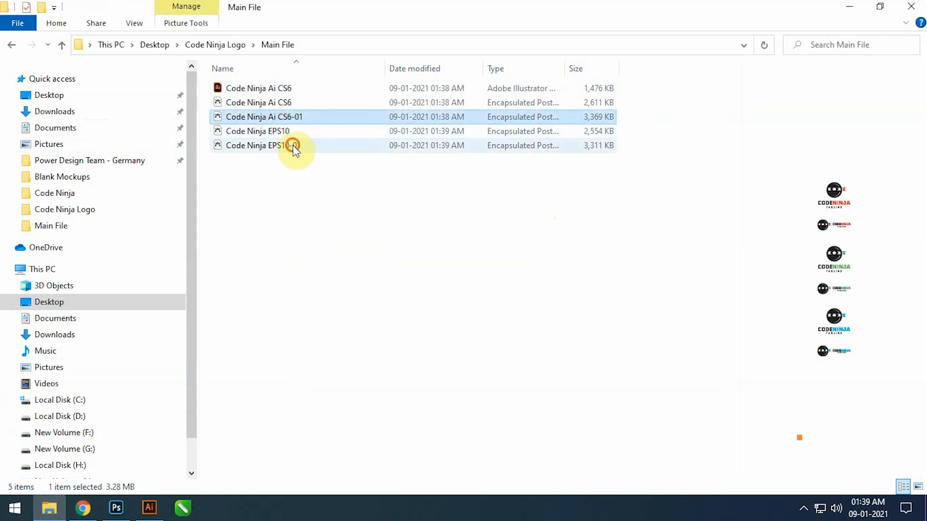
pyautogui.keyDown('ctrl'); pyautogui.click(300, 116); pyautogui.keyUp('ctrl')
pyautogui.press('Delete')
# Step: Rename the EPS file Code Ninja Ai CS6 as Code Ninja EPS CS6
pyautogui.click(279, 103)
pyautogui.click(277, 103)
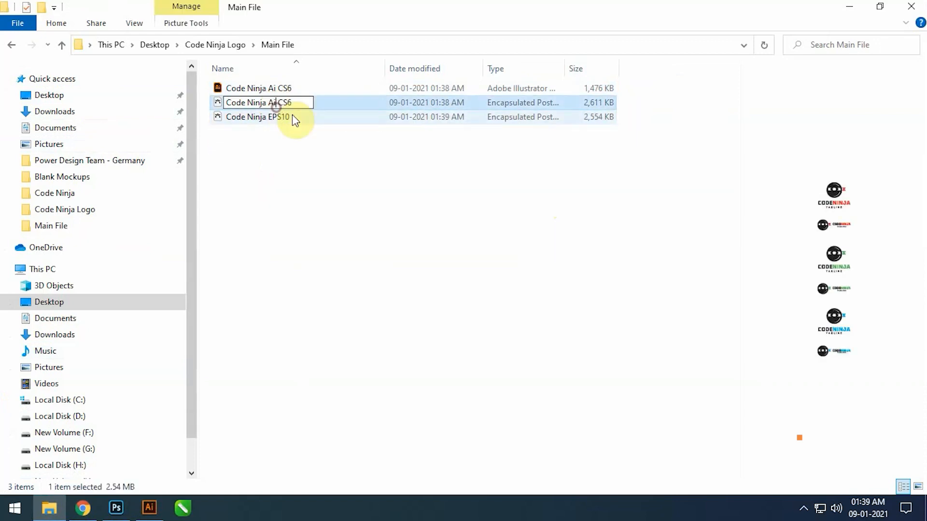
pyautogui.write('EPS')
pyautogui.press('Return')
# Step: Show the files in the Main File folder as large icons
pyautogui.rightClick(334, 146)
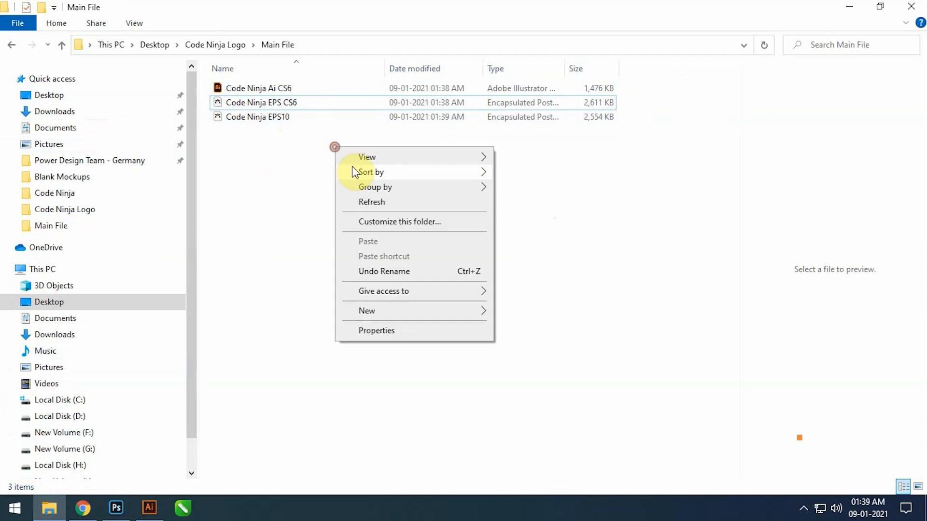
pyautogui.moveTo(386, 172)
pyautogui.moveTo(473, 157)
pyautogui.click(513, 172)
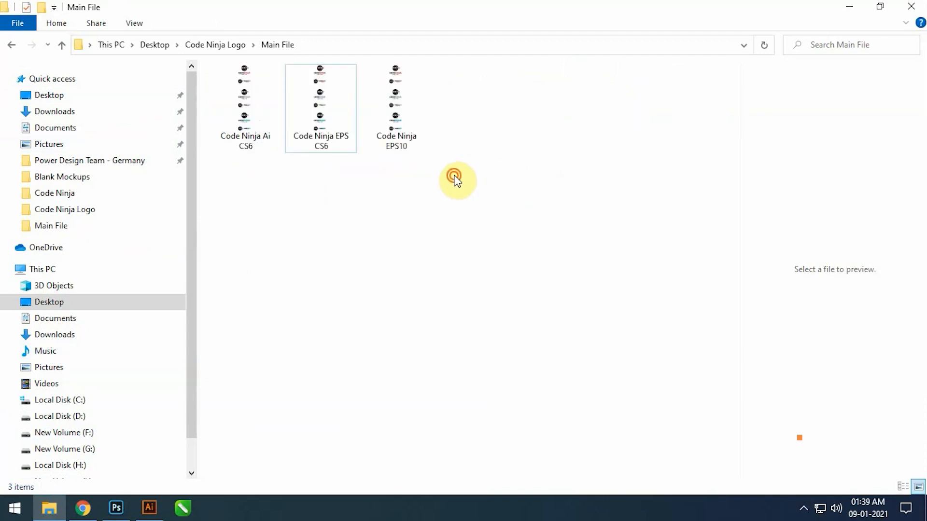
# Step: Create a new text document in the Main File folder and name it Help File
pyautogui.rightClick(440, 229)
pyautogui.moveTo(488, 393)
pyautogui.click(615, 363)
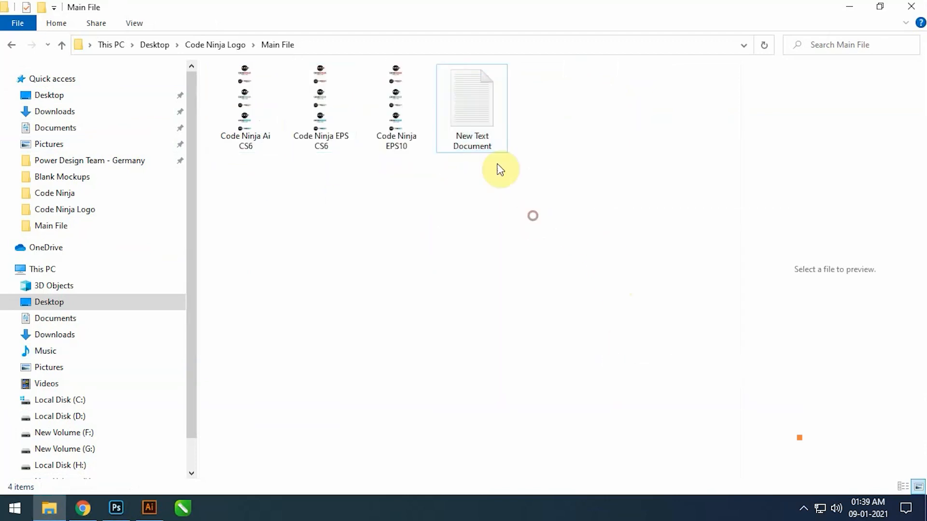
pyautogui.write('File')
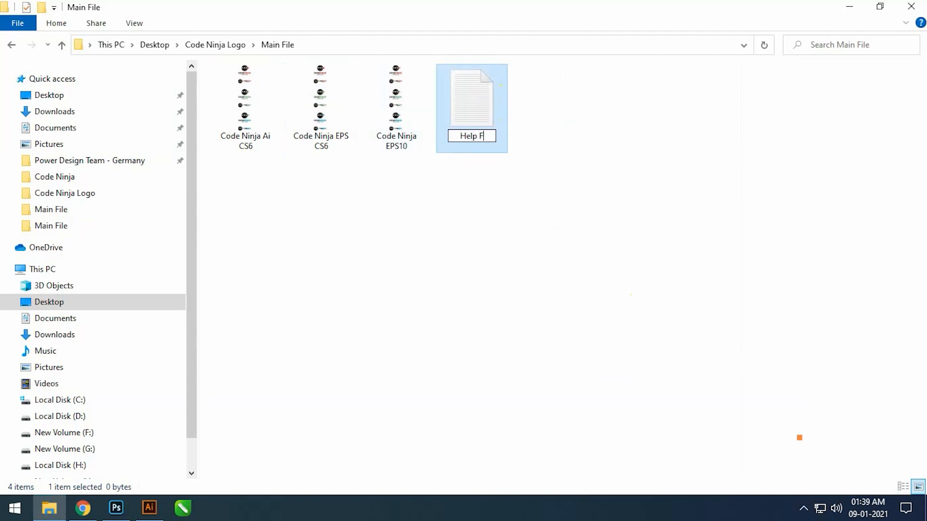
pyautogui.press('Return')
# Step: In the Help File, write "Free Font Used:" and paste the Oxanium font page's Font Squirrel URL below it
pyautogui.doubleClick(491, 96)
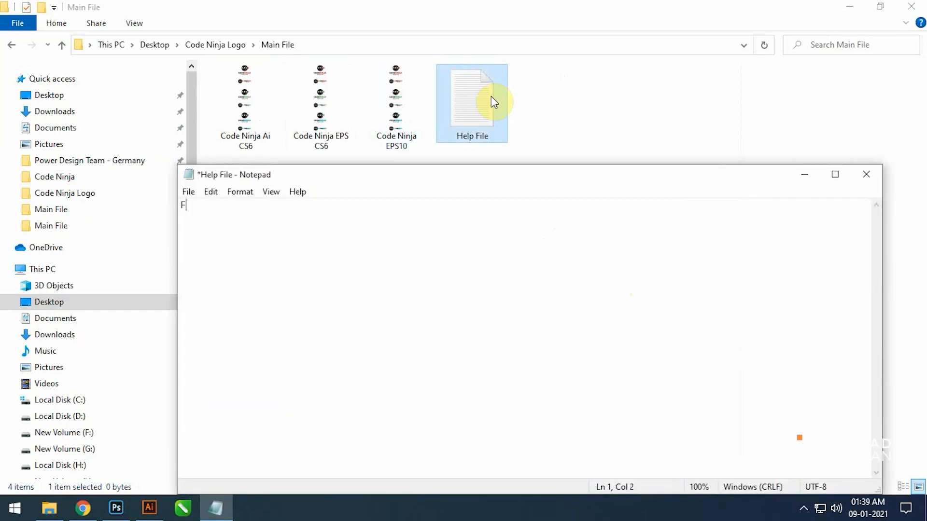
pyautogui.write(':')
pyautogui.click(83, 507)
pyautogui.click(507, 32)
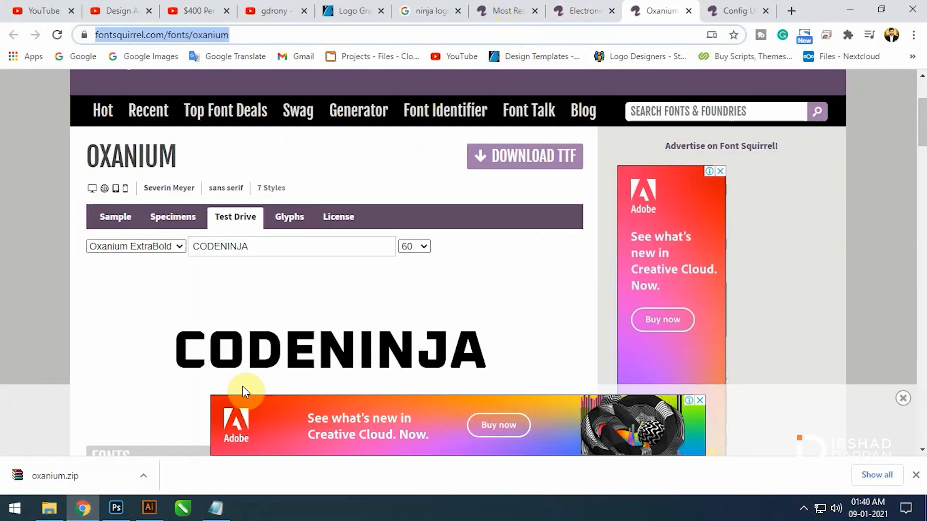
pyautogui.hotkey('ctrl', 'c')
pyautogui.hotkey('alt', 'Tab')
pyautogui.press('Return')
pyautogui.hotkey('ctrl', 'v')
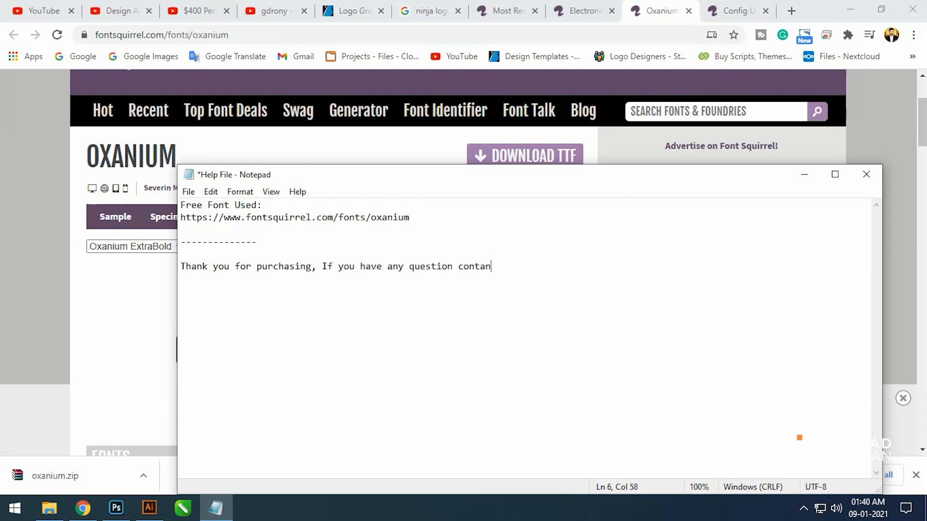
# Step: Below the font link, add the note "Thank you for purchasing, If you have any question contact me via my profile."
pyautogui.write('me via my')
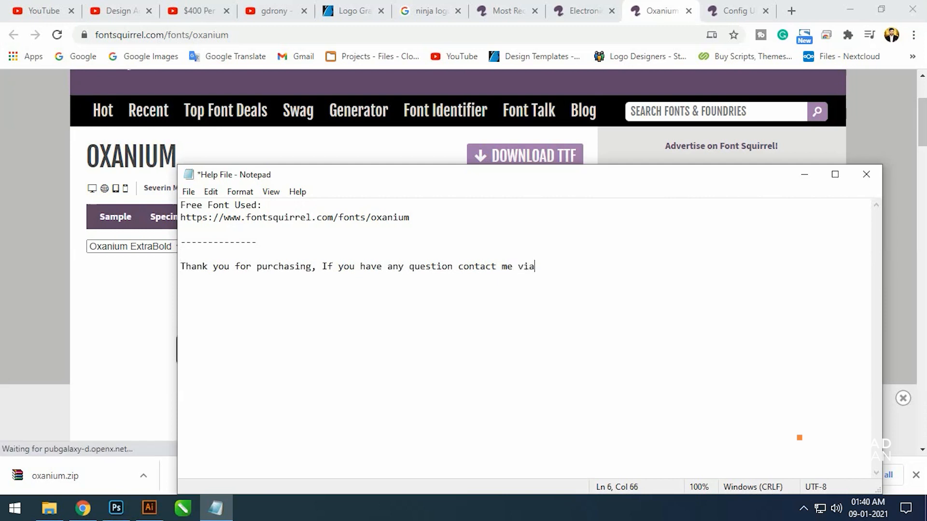
pyautogui.write(' profile.')
pyautogui.press('Return')
pyautogui.press('Return')
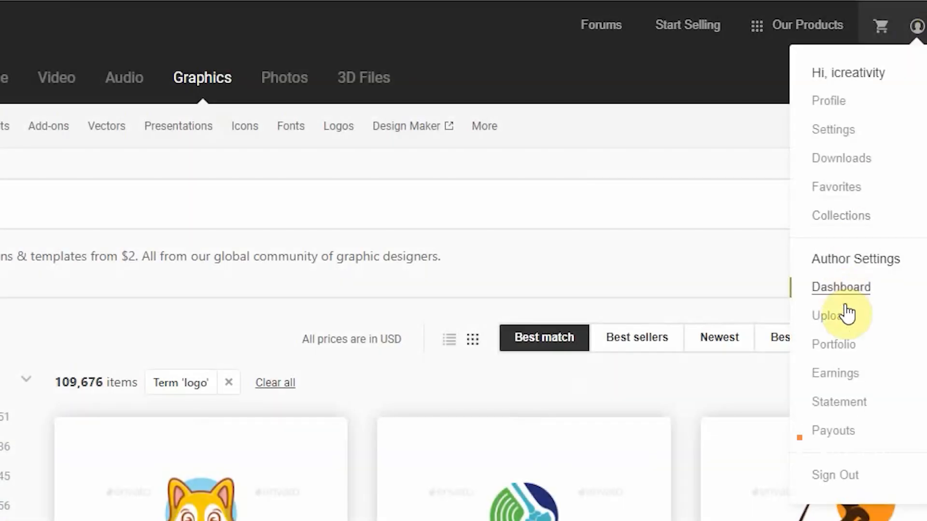
# Step: Open the GraphicRiver upload page in the browser and start an upload in the Logo Templates category
pyautogui.click(846, 254)
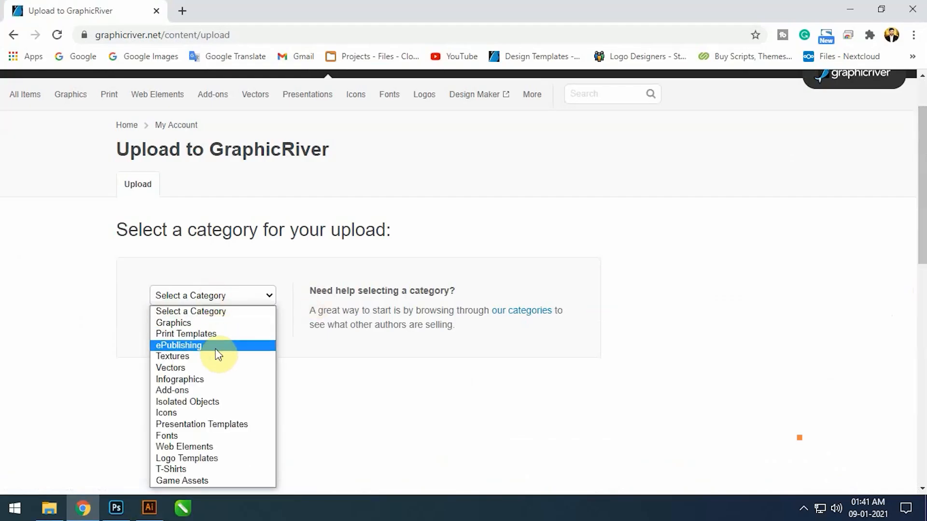
pyautogui.click(186, 457)
pyautogui.click(203, 325)
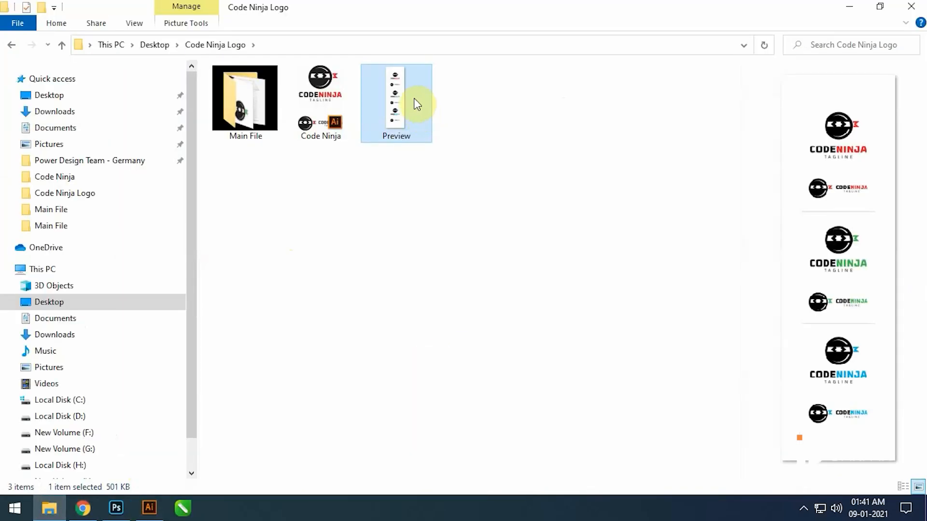
# Step: Open the Preview image from the Code Ninja Logo folder in Photoshop and fit it to the view
pyautogui.moveTo(413, 100); pyautogui.dragTo(259, 309)
pyautogui.moveTo(451, 209); pyautogui.dragTo(420, 247)
pyautogui.press('v')
pyautogui.hotkey('ctrl', '0')
# Step: Open the other Preview.jpg and place its feature-icon and "Exclusive on GraphicRiver" banner along the bottom of the CODENINJA sheet
pyautogui.hotkey('ctrl', 'o')
pyautogui.doubleClick(285, 155)
pyautogui.press('m')
pyautogui.moveTo(97, 166); pyautogui.dragTo(632, 459)
pyautogui.click(137, 50)
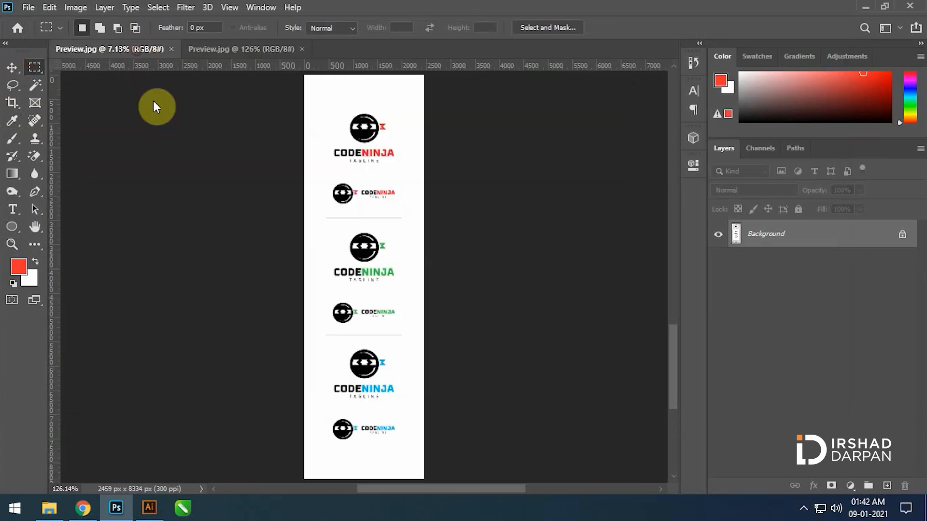
pyautogui.hotkey('ctrl', 'a')
pyautogui.moveTo(367, 157); pyautogui.dragTo(368, 136)
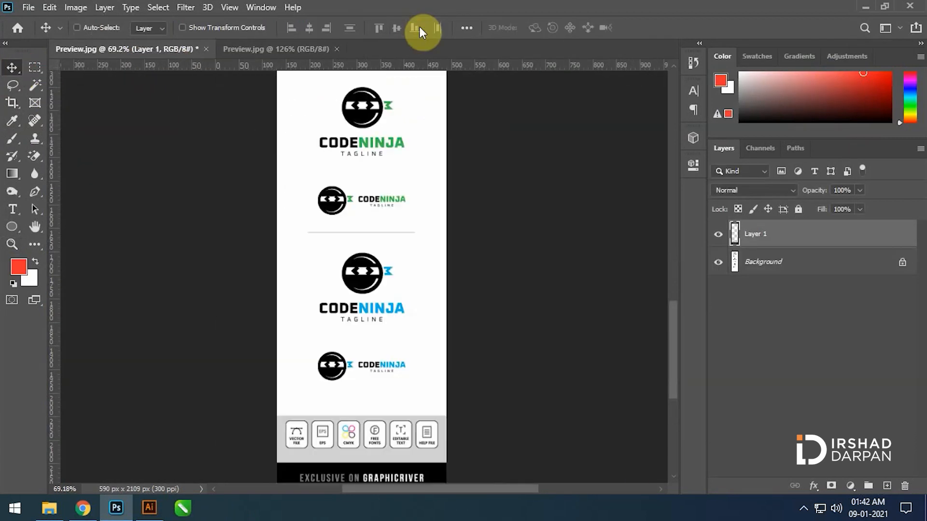
pyautogui.hotkey('ctrl', '0')
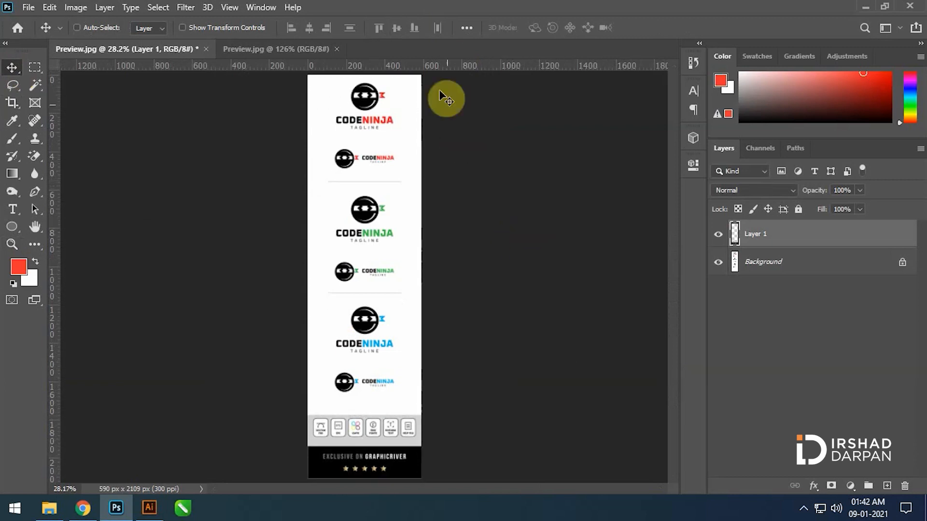
# Step: Nudge the logo artwork on the Background layer down to even out its spacing above the banner
pyautogui.click(778, 263)
pyautogui.press('Down')
pyautogui.press('Down')
pyautogui.press('Down')
pyautogui.press('Down')
pyautogui.press('Down')
pyautogui.press('Down')
pyautogui.press('Down')
pyautogui.press('Down')
pyautogui.press('Down')
pyautogui.press('Down')
pyautogui.press('Up')
pyautogui.press('Up')
# Step: Deselect the artwork, merge the visible layers and save the Preview JPEG
pyautogui.hotkey('ctrl', 'd')
pyautogui.hotkey('ctrl', 'shift', 'e')
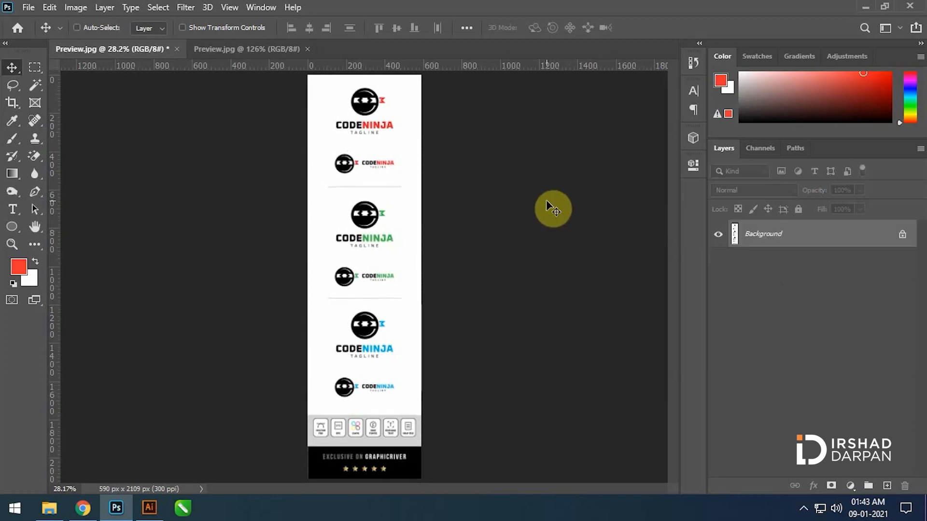
pyautogui.hotkey('ctrl', 's')
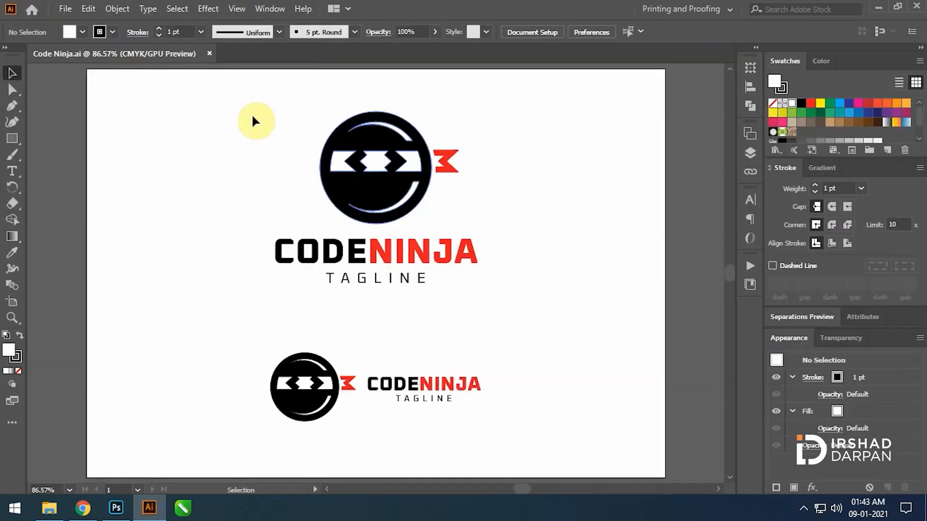
# Step: In Illustrator, copy the ninja icon from the upper logo and create a new document of 80 by 80 px
pyautogui.moveTo(253, 120); pyautogui.dragTo(307, 119)
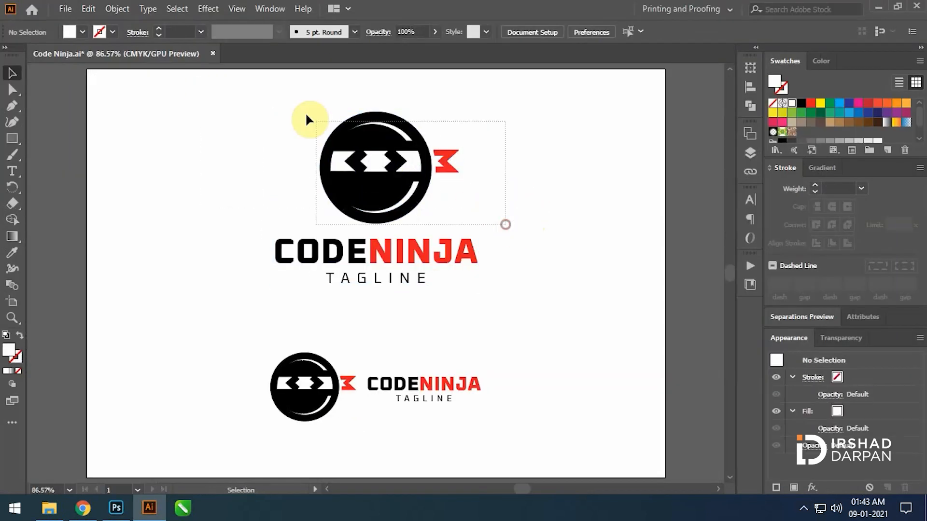
pyautogui.click(65, 10)
pyautogui.click(68, 24)
pyautogui.click(664, 169)
pyautogui.moveTo(674, 172); pyautogui.dragTo(559, 178)
pyautogui.write('80')
pyautogui.press('Tab')
pyautogui.write('80')
pyautogui.press('Return')
# Step: Paste the ninja icon into the new document and scale it to nearly fill the artboard's width
pyautogui.hotkey('ctrl', 'v')
pyautogui.scroll(-4, 512, 229)
pyautogui.moveTo(464, 101); pyautogui.dragTo(459, 193)
pyautogui.click(626, 149)
pyautogui.hotkey('ctrl', '0')
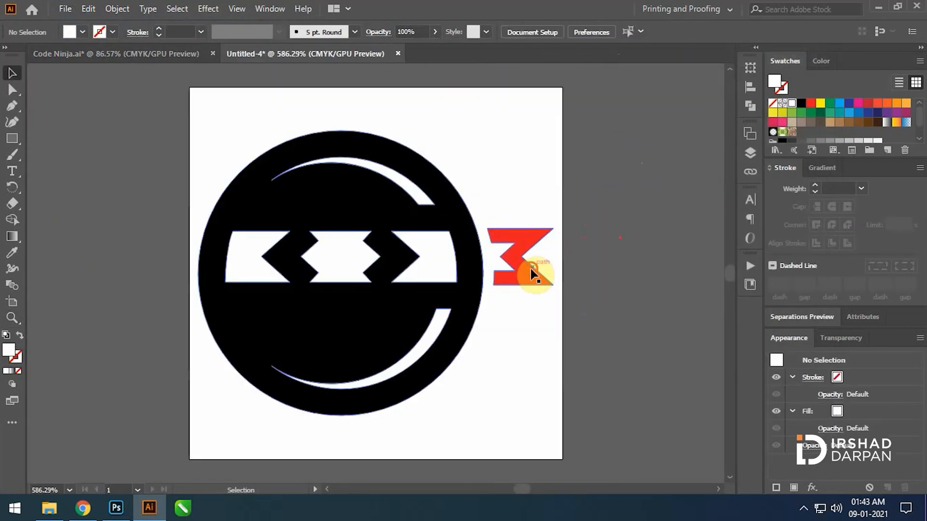
pyautogui.click(531, 273)
pyautogui.moveTo(198, 273); pyautogui.dragTo(194, 273)
pyautogui.click(605, 121)
# Step: Center the whole icon horizontally and vertically on the artboard
pyautogui.hotkey('ctrl', 'a')
pyautogui.click(580, 32)
pyautogui.click(642, 33)
pyautogui.click(638, 131)
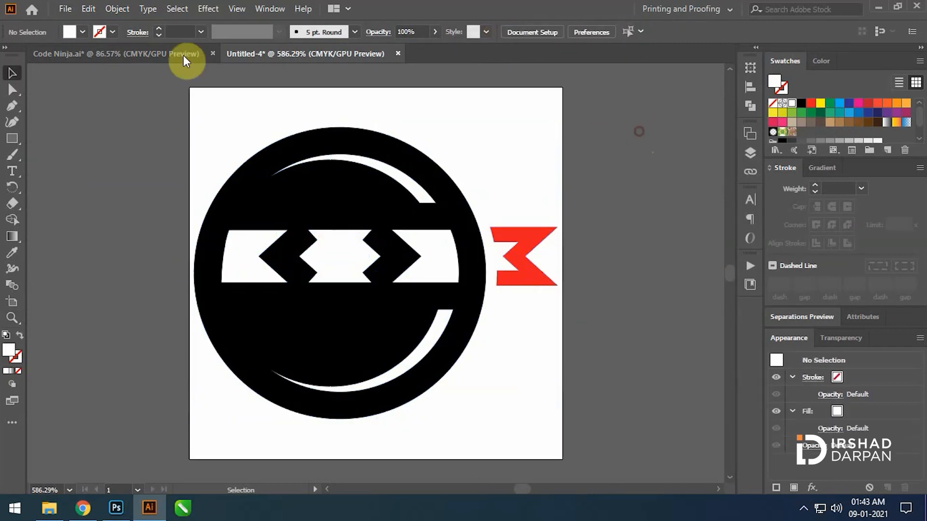
# Step: Start a Save for Web export of the 80 by 80 px icon and set the format to JPEG
pyautogui.click(65, 8)
pyautogui.moveTo(124, 248)
pyautogui.click(331, 277)
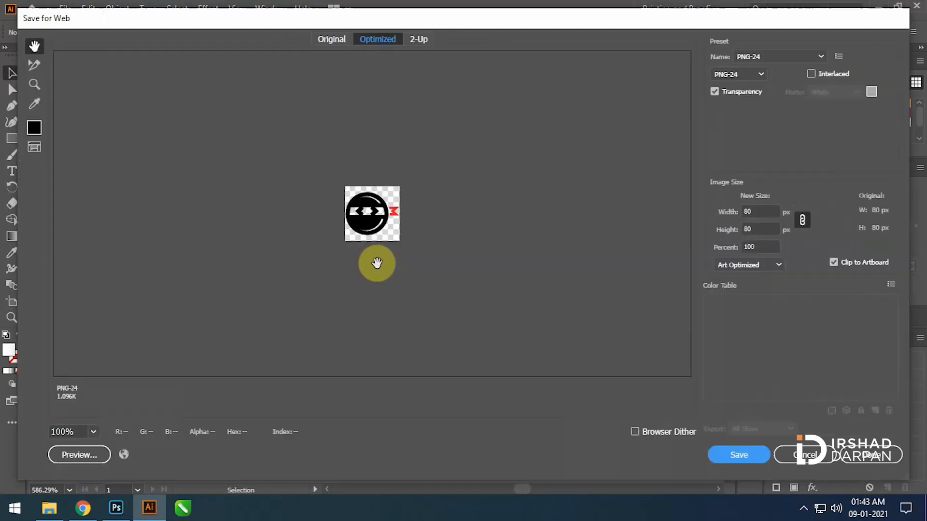
pyautogui.click(737, 74)
pyautogui.click(746, 94)
pyautogui.click(768, 228)
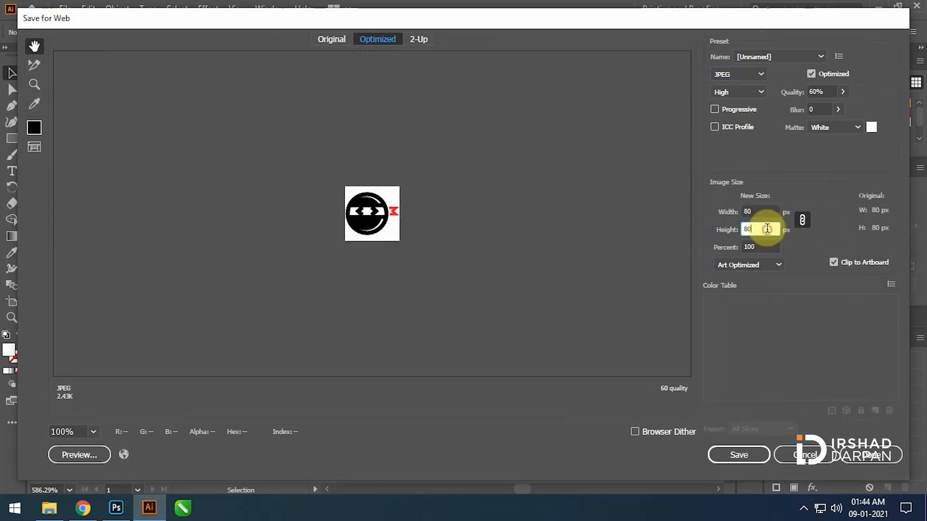
# Step: Save the exported thumbnail as 80x80 in the Code Ninja Logo folder on the Desktop
pyautogui.click(739, 455)
pyautogui.scroll(3, 178, 145)
pyautogui.click(77, 127)
pyautogui.doubleClick(481, 140)
pyautogui.write('80x80')
pyautogui.press('Return')
# Step: In the browser's GraphicRiver upload form, enter the item name Code Ninja Logo Template
pyautogui.click(83, 507)
pyautogui.scroll(1, 198, 178)
pyautogui.scroll(7, 207, 197)
pyautogui.click(242, 180)
pyautogui.click(248, 187)
pyautogui.click(251, 179)
pyautogui.write('Code Ninja')
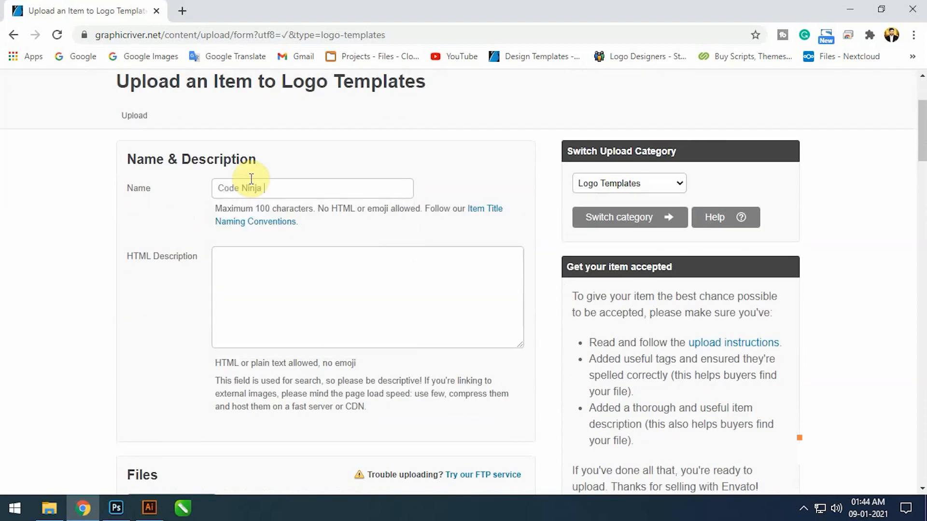
pyautogui.write(' Logo Template')
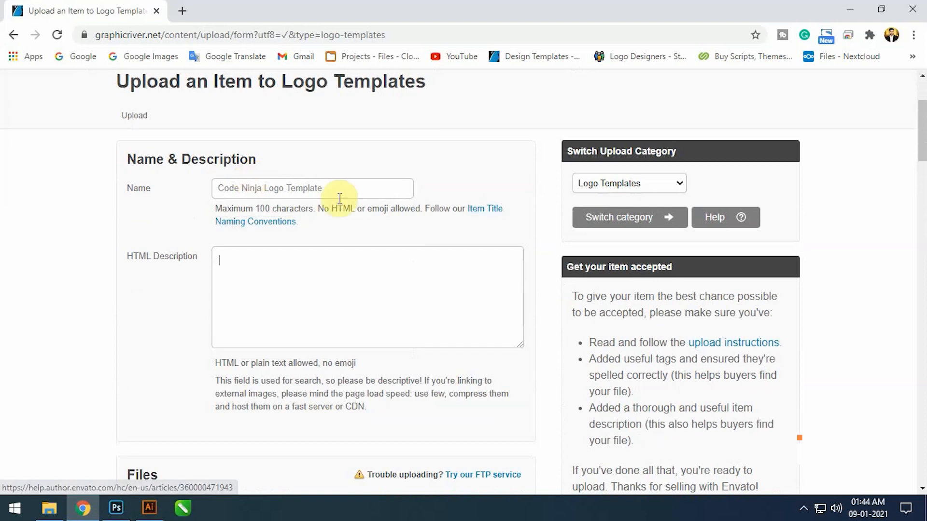
# Step: Begin choosing upload files from the Code Ninja Logo folder and check the contents of the Main File folder
pyautogui.scroll(-2, 333, 201)
pyautogui.click(174, 435)
pyautogui.doubleClick(484, 112)
pyautogui.rightClick(296, 148)
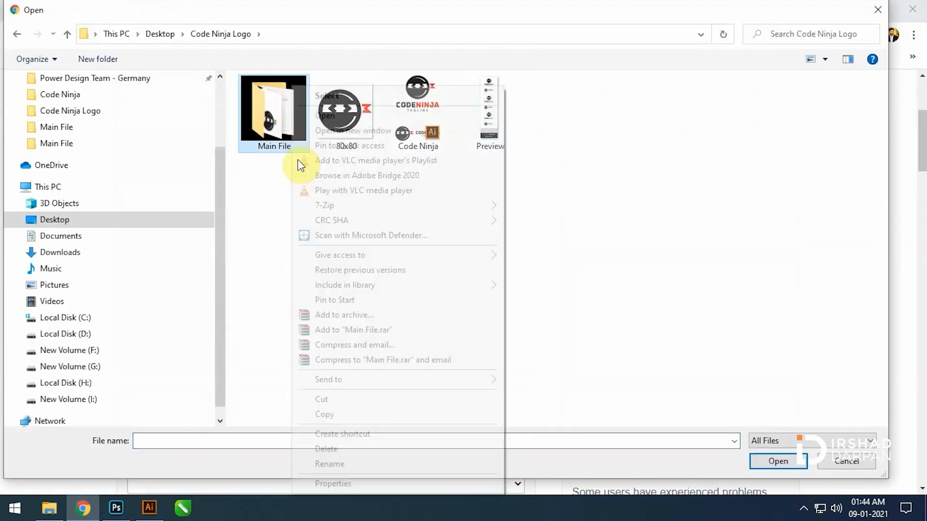
pyautogui.click(319, 161)
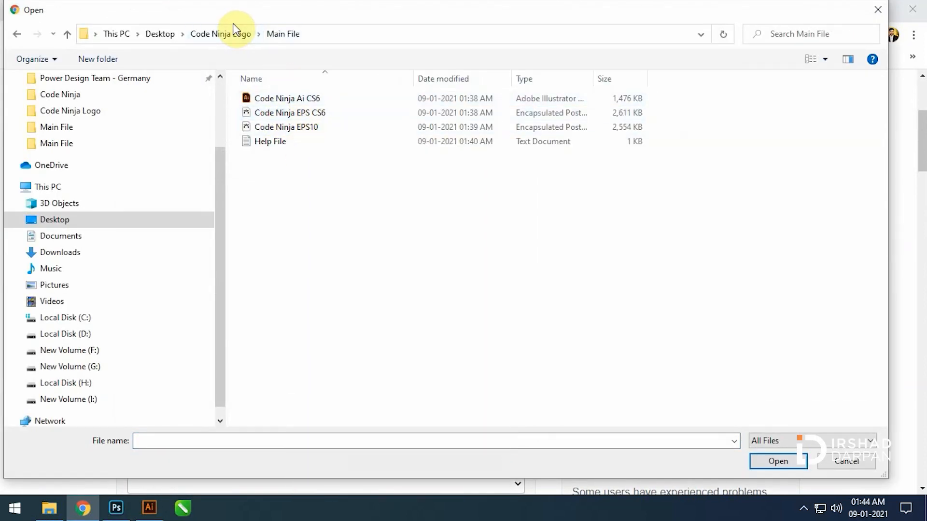
# Step: Compress the Main File folder into a zip archive named Main File
pyautogui.rightClick(268, 100)
pyautogui.moveTo(340, 384)
pyautogui.click(574, 396)
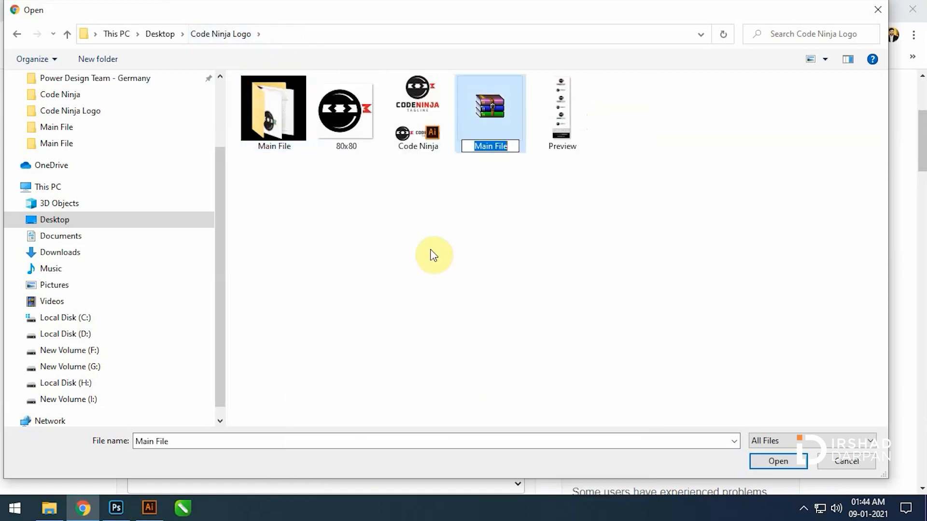
pyautogui.press('Return')
# Step: Upload the 80x80 image, the Preview image and the Main File zip to the item's files
pyautogui.keyDown('ctrl'); pyautogui.click(441, 123); pyautogui.keyUp('ctrl')
pyautogui.moveTo(594, 145); pyautogui.dragTo(455, 119)
pyautogui.keyDown('ctrl'); pyautogui.click(355, 109); pyautogui.keyUp('ctrl')
pyautogui.click(778, 461)
pyautogui.scroll(-5, 86, 276)
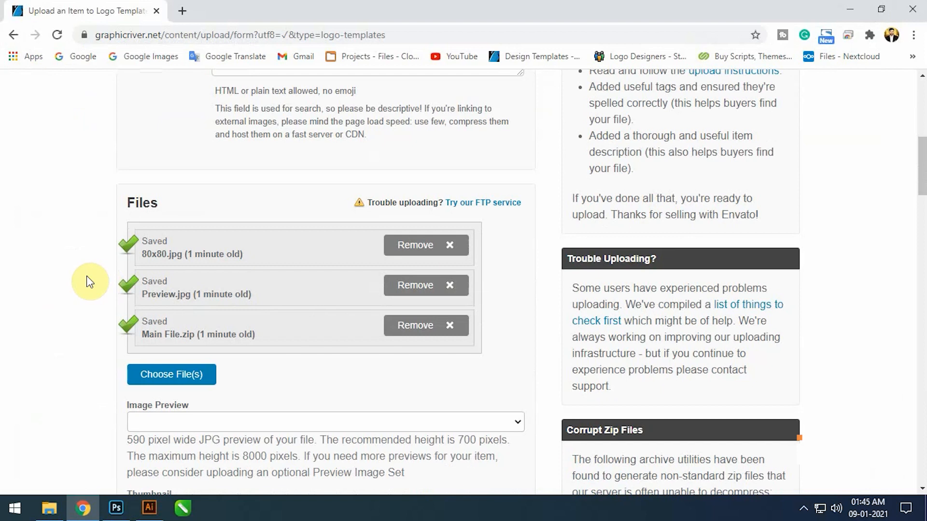
# Step: Assign Preview.jpg as the image preview, 80x80.jpg as the thumbnail and Main File.zip as the main file
pyautogui.scroll(-3, 86, 276)
pyautogui.click(163, 218)
pyautogui.click(170, 256)
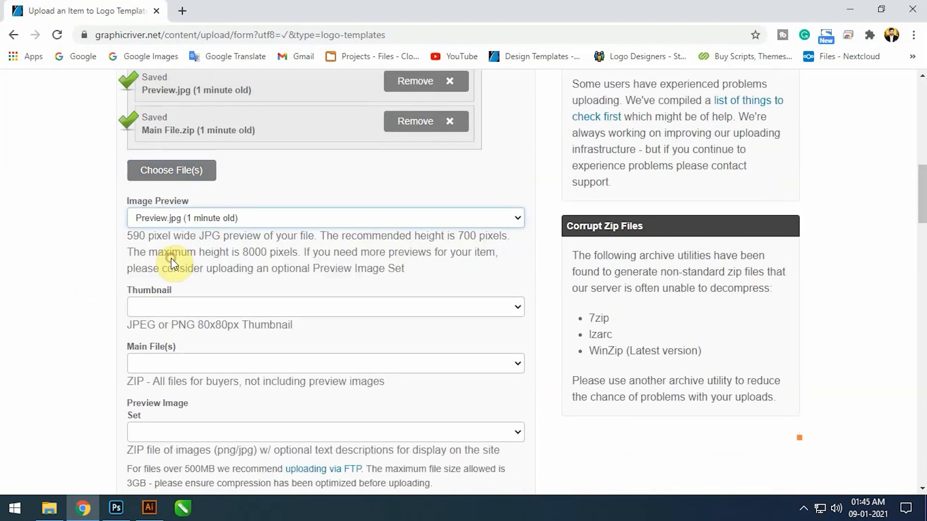
pyautogui.click(175, 307)
pyautogui.click(179, 337)
pyautogui.click(187, 363)
pyautogui.click(164, 416)
# Step: Set the item's category to Objects and mark Vector EPS and AI Illustrator as the included graphics files
pyautogui.scroll(-7, 54, 357)
pyautogui.click(233, 279)
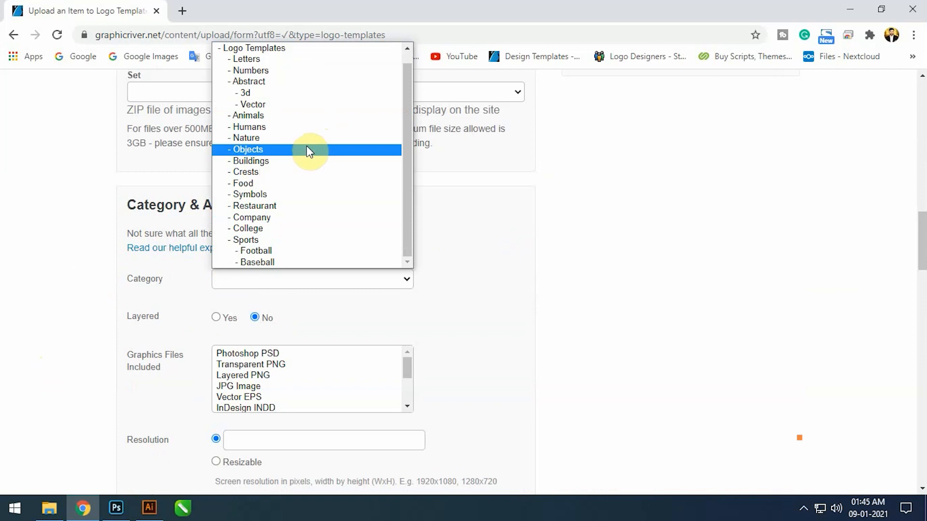
pyautogui.click(305, 150)
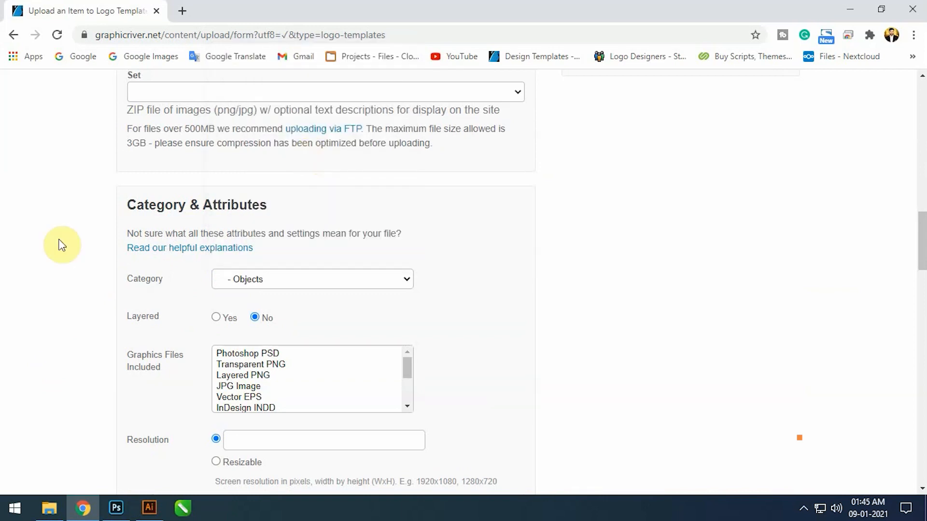
pyautogui.scroll(-3, 247, 193)
pyautogui.click(254, 263)
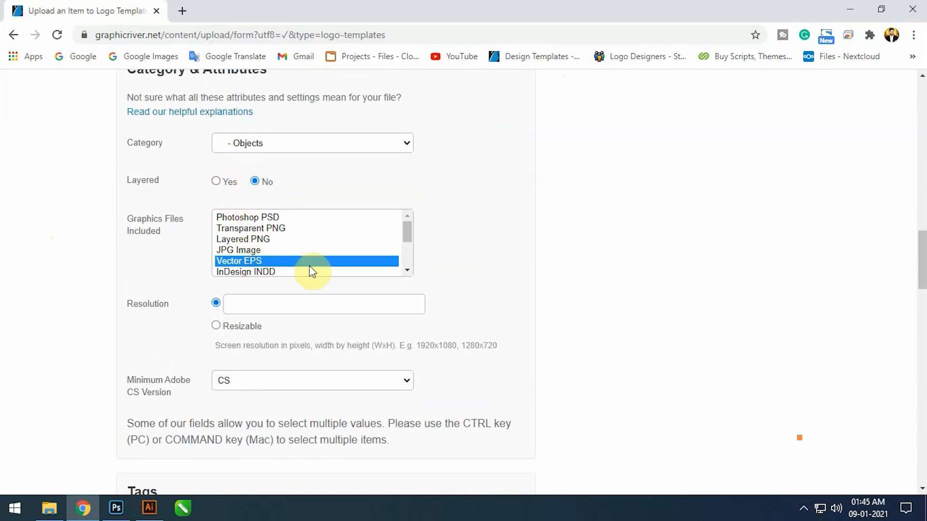
pyautogui.scroll(-2, 309, 267)
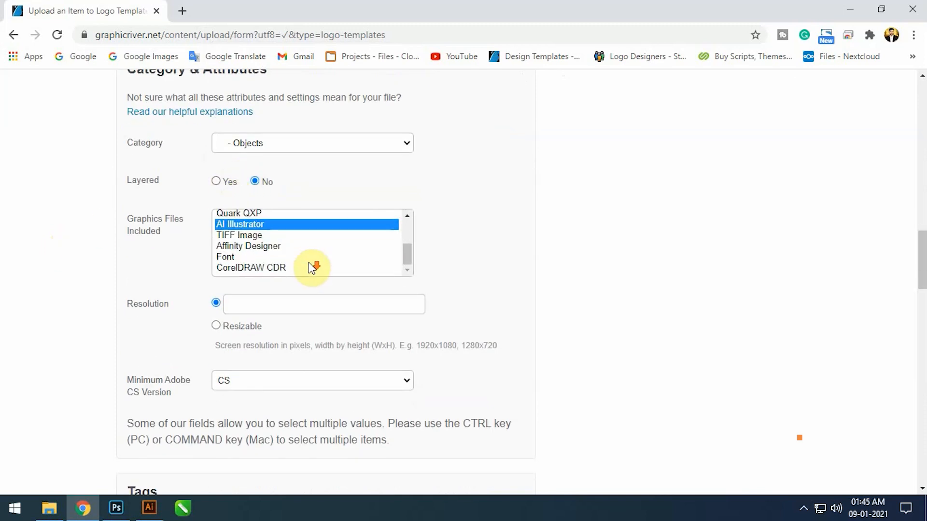
# Step: Set the resolution to Resizable and the minimum Adobe CS version to CS6
pyautogui.click(215, 325)
pyautogui.scroll(-4, 80, 309)
pyautogui.click(253, 175)
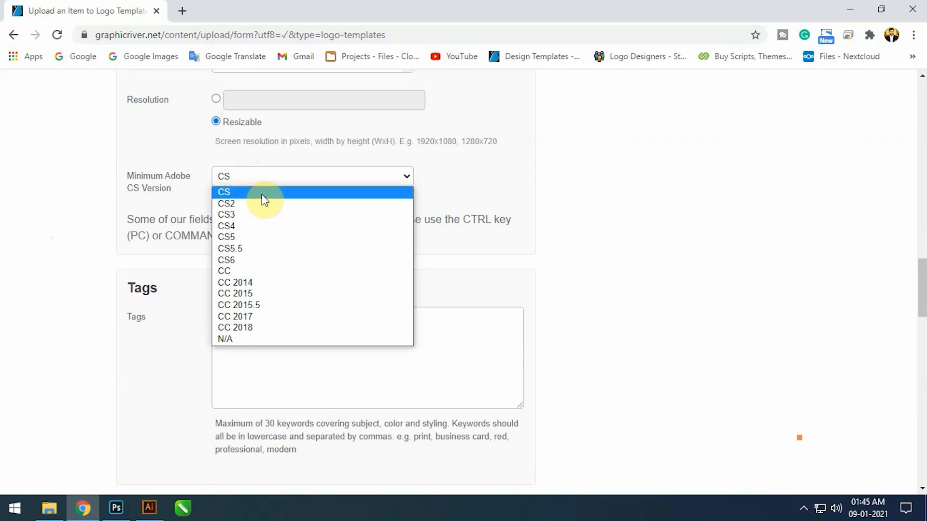
pyautogui.click(263, 261)
# Step: Search GraphicRiver for code ninja in a separate browser tab and open brandilea's Code Ninja logo item
pyautogui.click(295, 352)
pyautogui.scroll(-3, 682, 314)
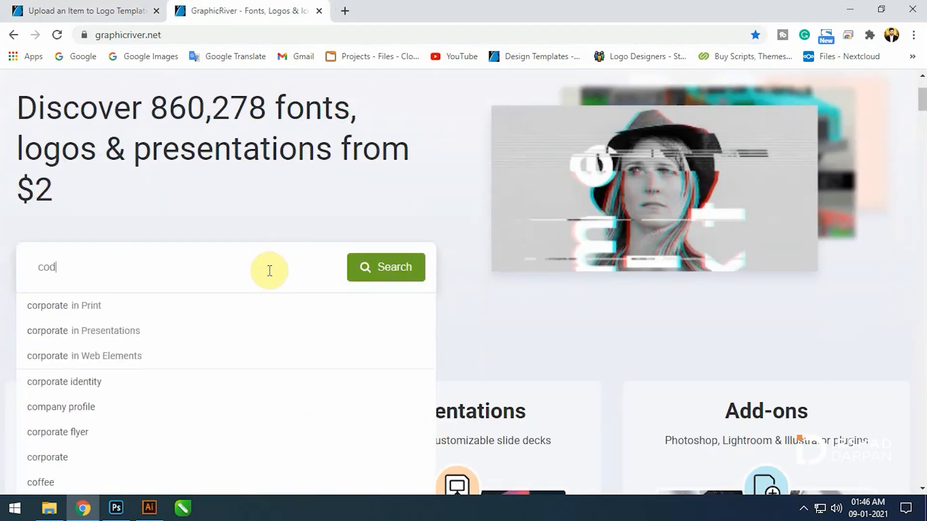
pyautogui.write('e ninja')
pyautogui.press('Return')
pyautogui.click(376, 277)
pyautogui.scroll(-10, 852, 259)
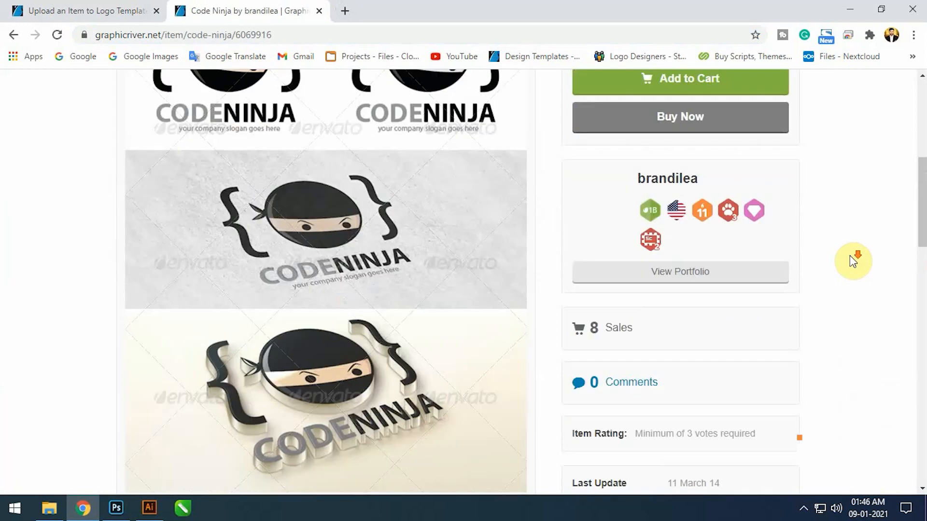
# Step: Copy all the tags of the Code Ninja item, from beige to template, into the upload form's Tags field
pyautogui.moveTo(666, 270); pyautogui.dragTo(769, 385)
pyautogui.hotkey('ctrl', 'c')
pyautogui.click(92, 10)
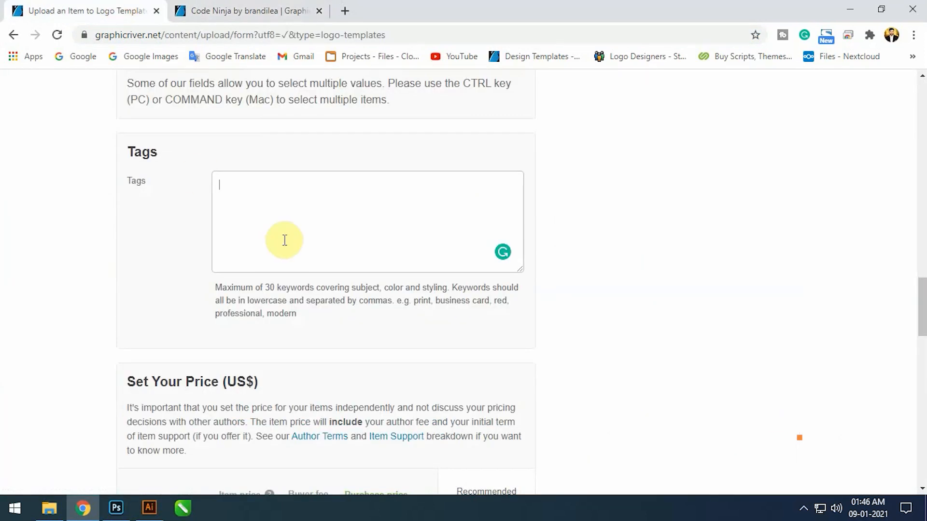
pyautogui.hotkey('ctrl', 'v')
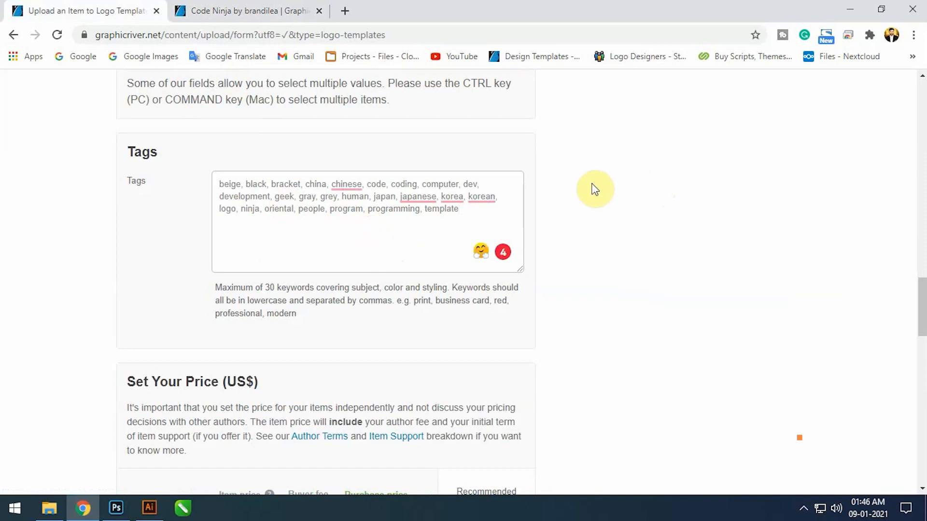
# Step: Copy the Code Ninja item's description, with its list of included features, into a new Notepad document
pyautogui.hotkey('ctrl', 'Tab')
pyautogui.click(844, 294)
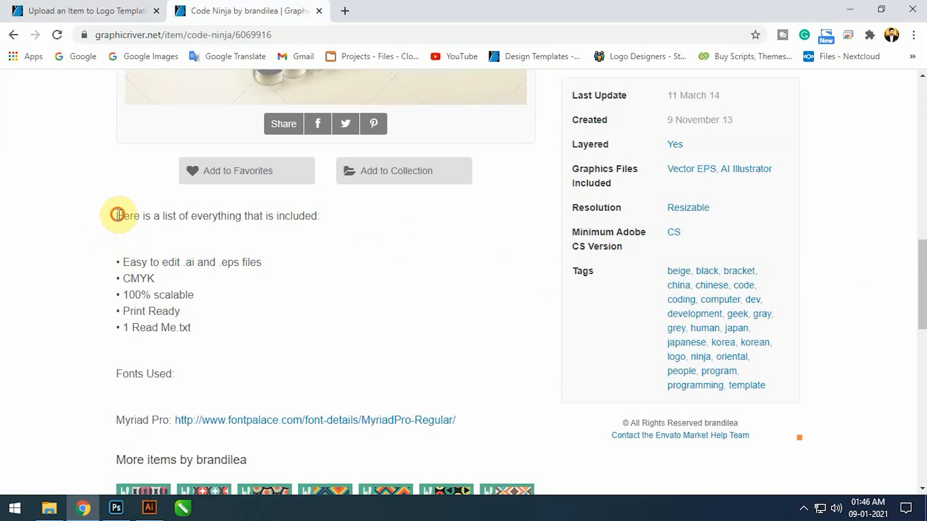
pyautogui.moveTo(117, 215); pyautogui.dragTo(228, 375)
pyautogui.click(19, 512)
pyautogui.click(62, 248)
pyautogui.scroll(-2, 223, 162)
# Step: Go to irshaddarpan.com in a new browser tab and open the Live HTML Editor and Viewer post from its blog
pyautogui.click(345, 11)
pyautogui.write('irshaddarpan.com')
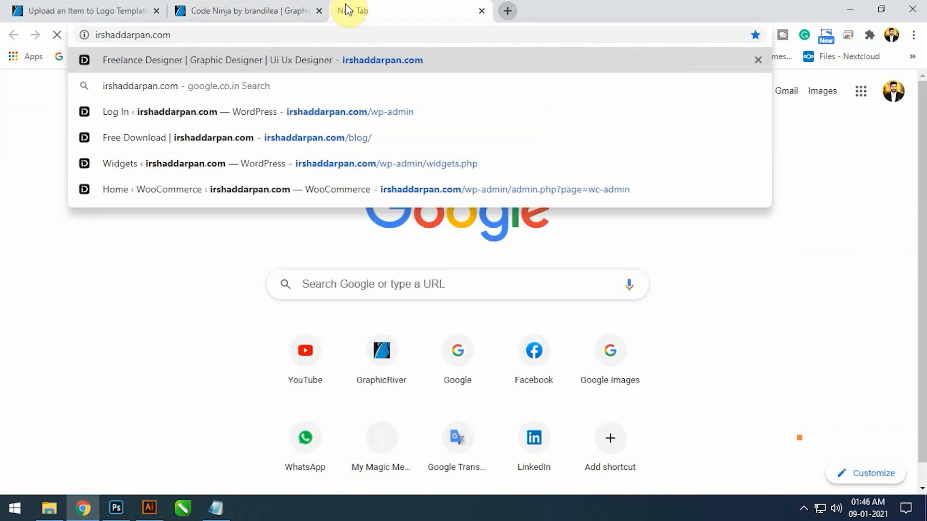
pyautogui.press('Return')
pyautogui.click(787, 116)
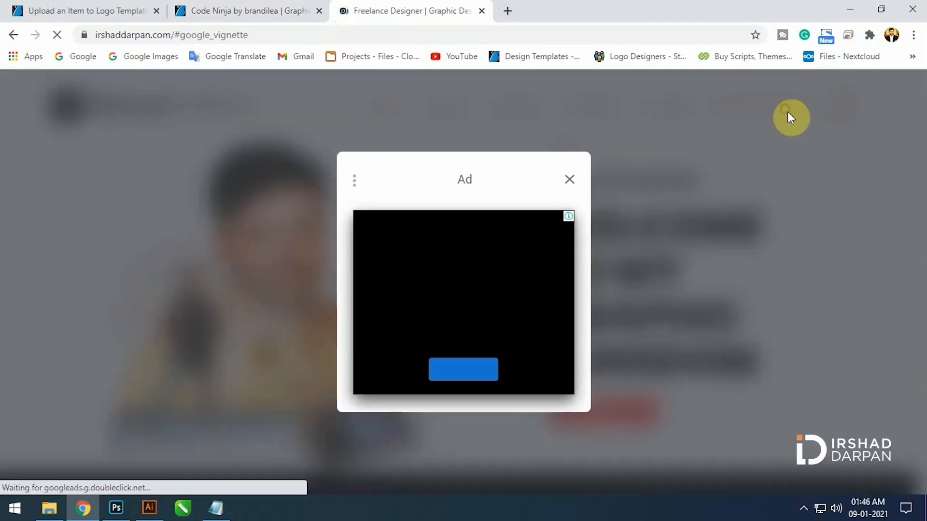
pyautogui.click(577, 181)
pyautogui.scroll(-10, 840, 191)
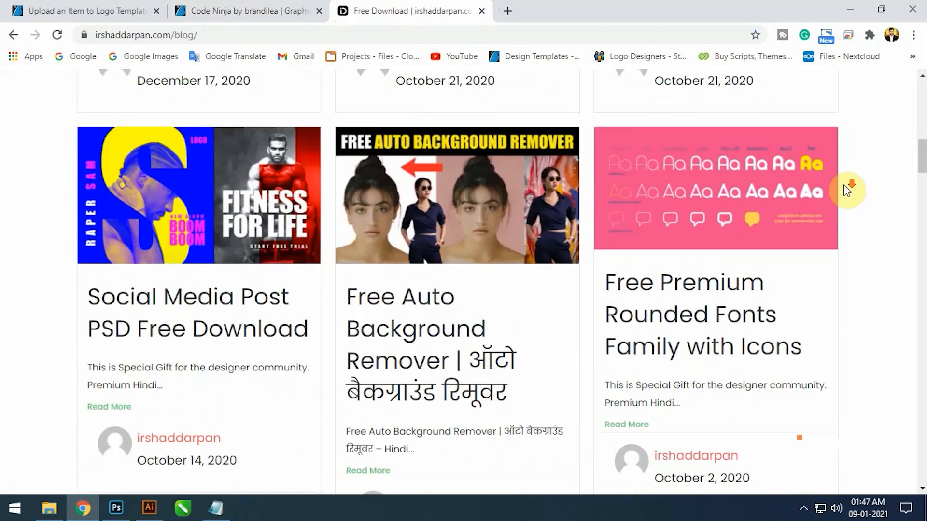
pyautogui.click(187, 257)
pyautogui.scroll(-15, 261, 250)
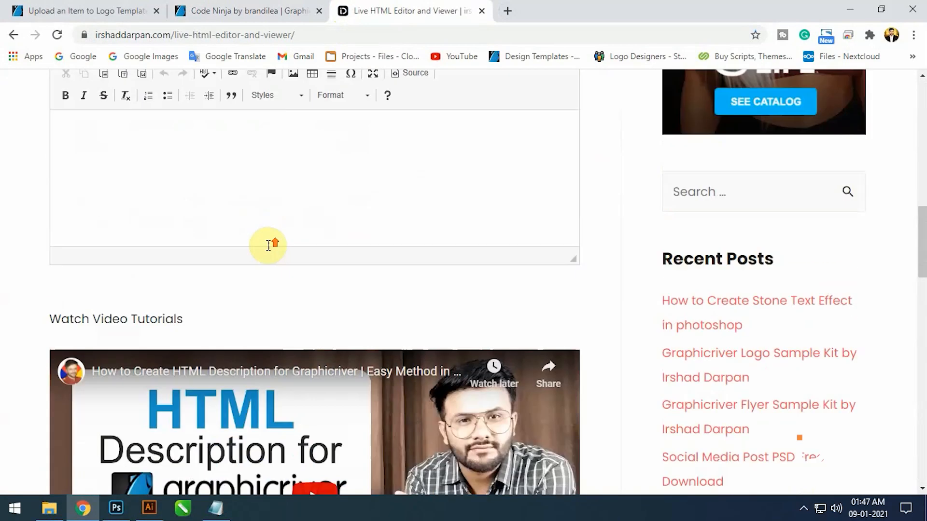
# Step: Copy the feature list, from Easy to edit .ai and .eps files to 1 Read Me.txt, from Notepad into the HTML editor
pyautogui.scroll(4, 268, 245)
pyautogui.scroll(-3, 267, 245)
pyautogui.click(200, 226)
pyautogui.click(220, 511)
pyautogui.moveTo(297, 307); pyautogui.dragTo(179, 244)
pyautogui.hotkey('ctrl', 'c')
pyautogui.click(127, 209)
pyautogui.hotkey('ctrl', 'v')
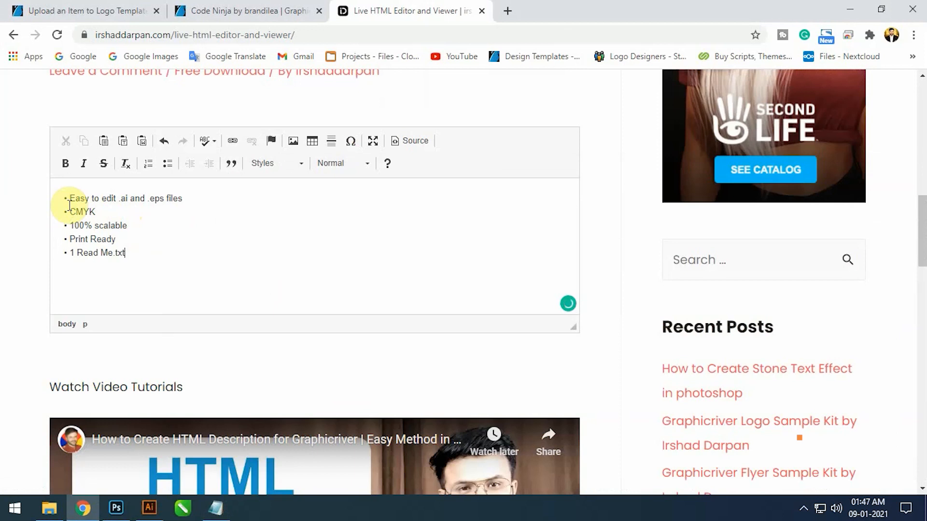
# Step: Open LayerSky's Code Ninja Logo item from the search results and select its description from the title to the Logo Template Features heading
pyautogui.click(274, 9)
pyautogui.click(9, 35)
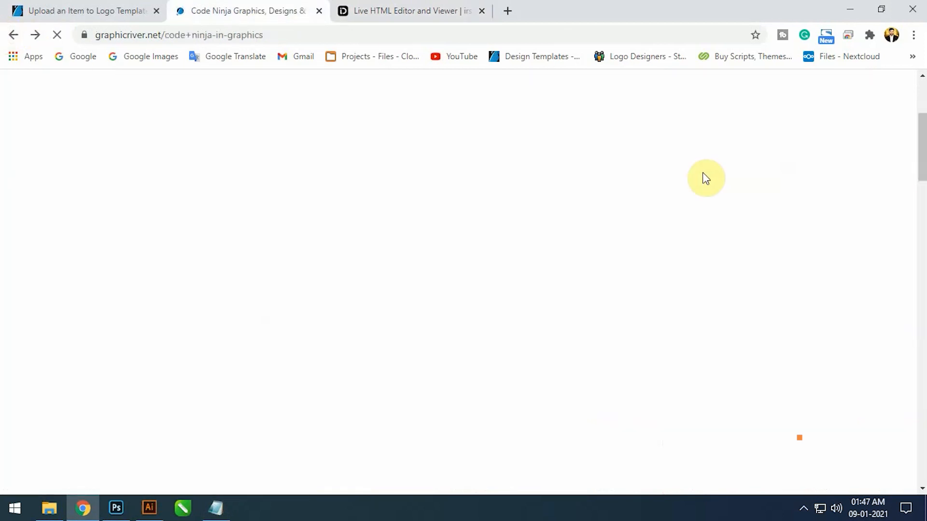
pyautogui.click(554, 142)
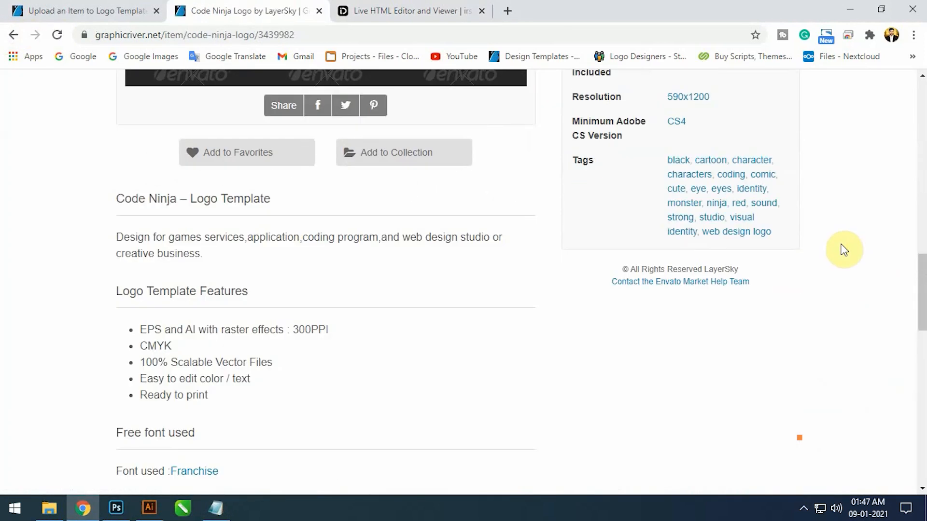
pyautogui.scroll(-2, 830, 246)
pyautogui.moveTo(195, 165); pyautogui.dragTo(61, 198)
# Step: Insert the copied title, description and features heading above the feature list in the HTML editor, passing the text through Notepad
pyautogui.click(373, 6)
pyautogui.hotkey('ctrl', 'a')
pyautogui.press('Up')
pyautogui.press('Return')
pyautogui.press('Return')
pyautogui.press('Up')
pyautogui.hotkey('ctrl', 'v')
pyautogui.hotkey('ctrl', 'a')
pyautogui.click(216, 508)
pyautogui.hotkey('ctrl', 'a')
pyautogui.hotkey('ctrl', 'v')
pyautogui.hotkey('ctrl', 'a')
pyautogui.click(135, 245)
pyautogui.hotkey('ctrl', 'a')
pyautogui.hotkey('ctrl', 'v')
# Step: Format the Code Ninja – Logo Template title as Heading 2 without bold
pyautogui.moveTo(182, 198); pyautogui.dragTo(32, 196)
pyautogui.click(65, 163)
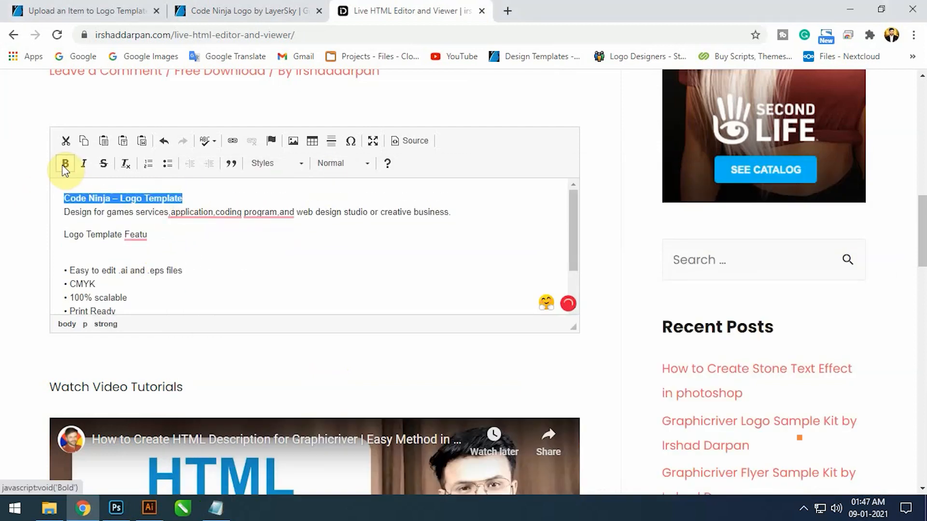
pyautogui.click(283, 169)
pyautogui.click(340, 163)
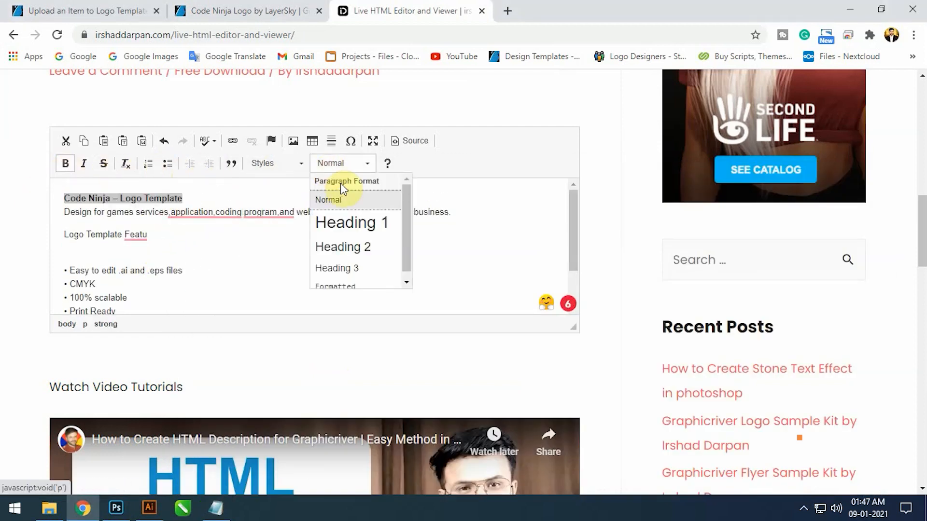
pyautogui.click(338, 246)
pyautogui.click(64, 163)
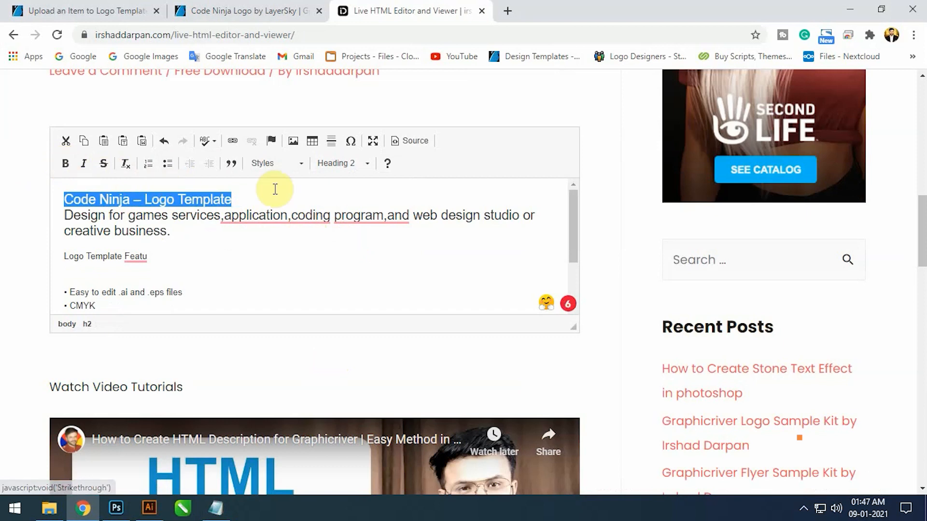
pyautogui.click(332, 145)
pyautogui.hotkey('ctrl', 'z')
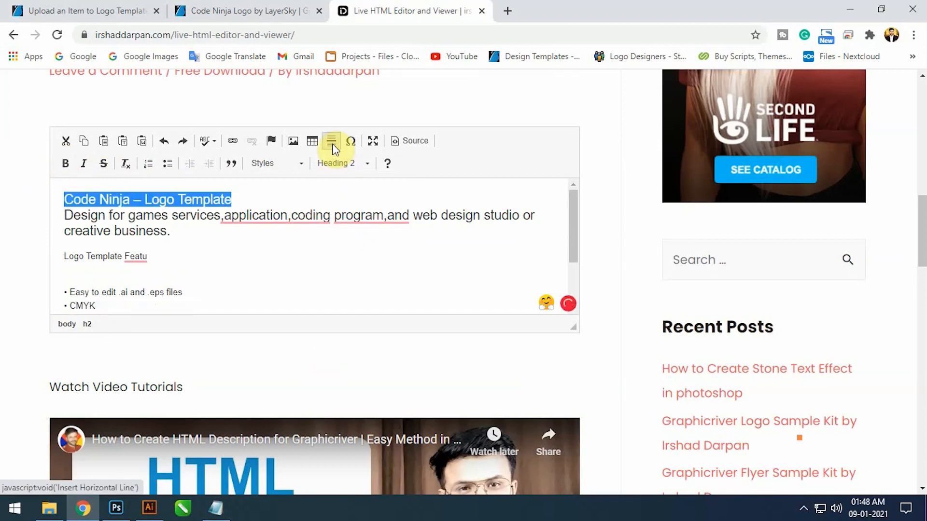
pyautogui.click(275, 167)
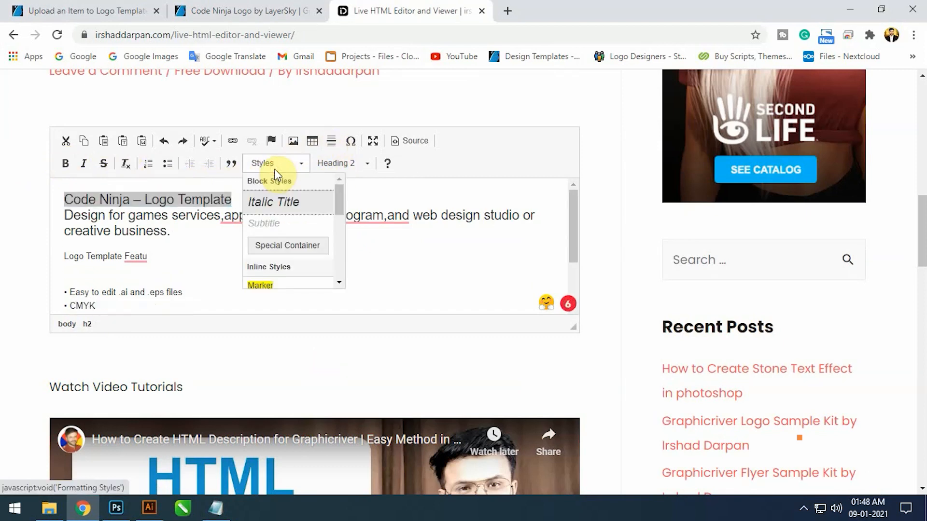
# Step: Split the description sentence from the title into its own paragraph and set it to Normal format
pyautogui.click(374, 187)
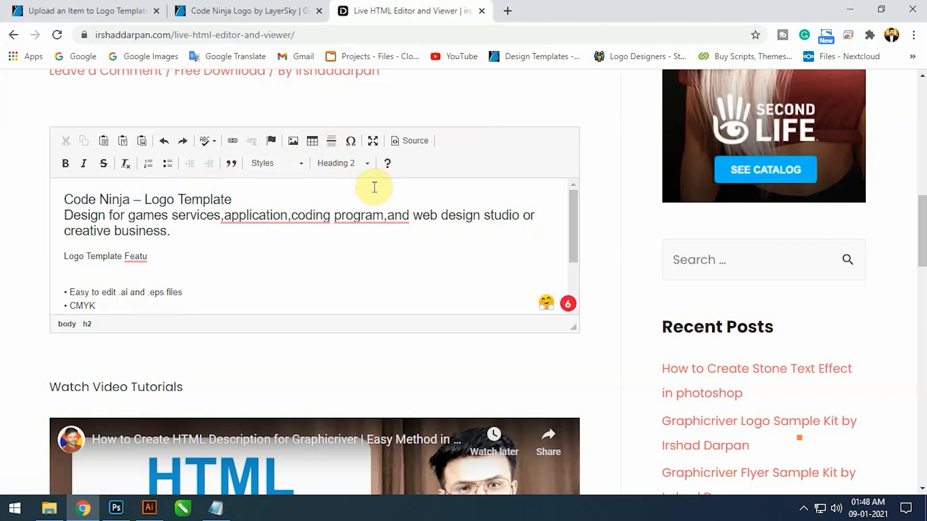
pyautogui.press('Return')
pyautogui.press('Delete')
pyautogui.tripleClick(207, 233)
pyautogui.click(338, 164)
pyautogui.click(346, 201)
pyautogui.click(232, 224)
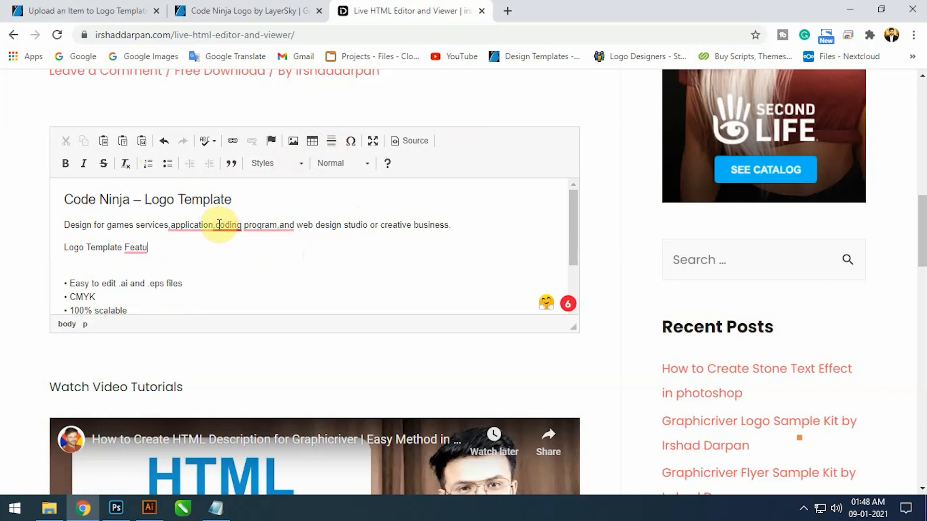
# Step: Correct the description to read services, applications, coding programs, and complete the heading below it as Logo Template Features
pyautogui.click(172, 225)
pyautogui.click(219, 226)
pyautogui.click(286, 225)
pyautogui.click(355, 251)
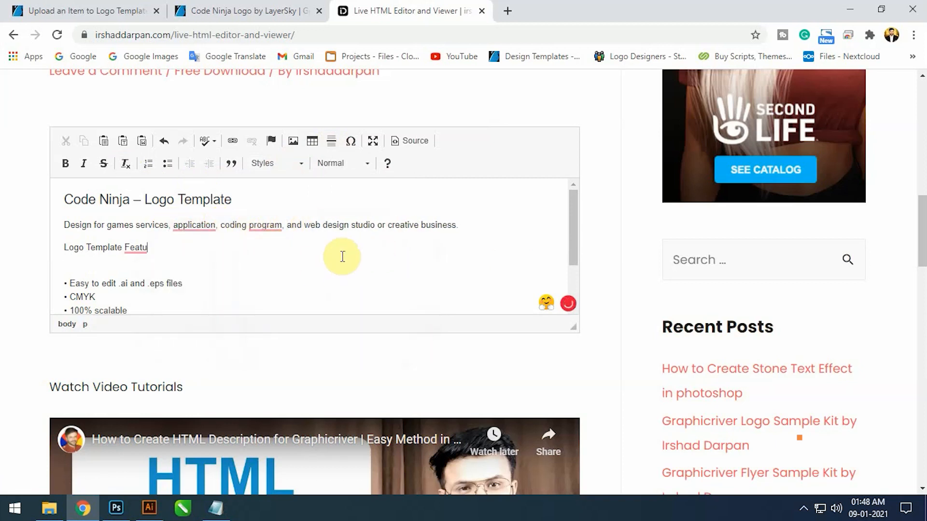
pyautogui.click(206, 258)
pyautogui.click(276, 249)
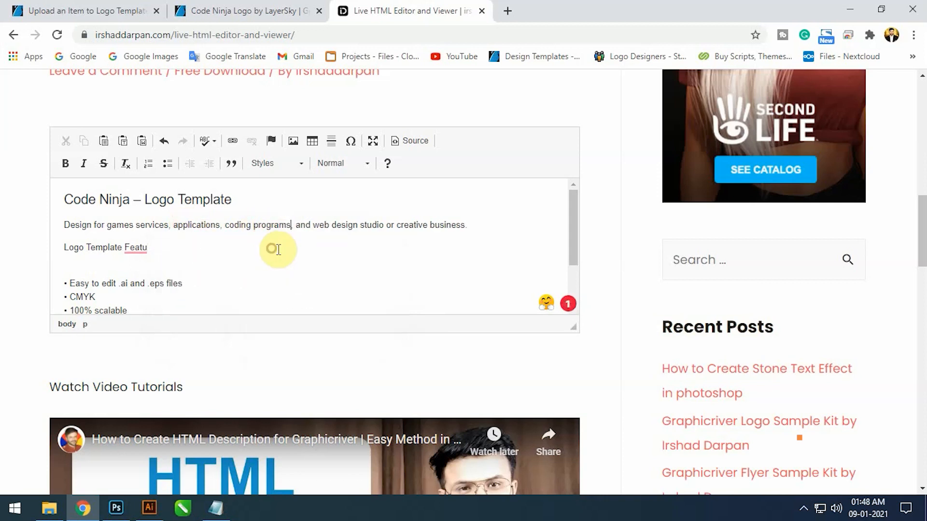
pyautogui.click(140, 248)
pyautogui.click(159, 270)
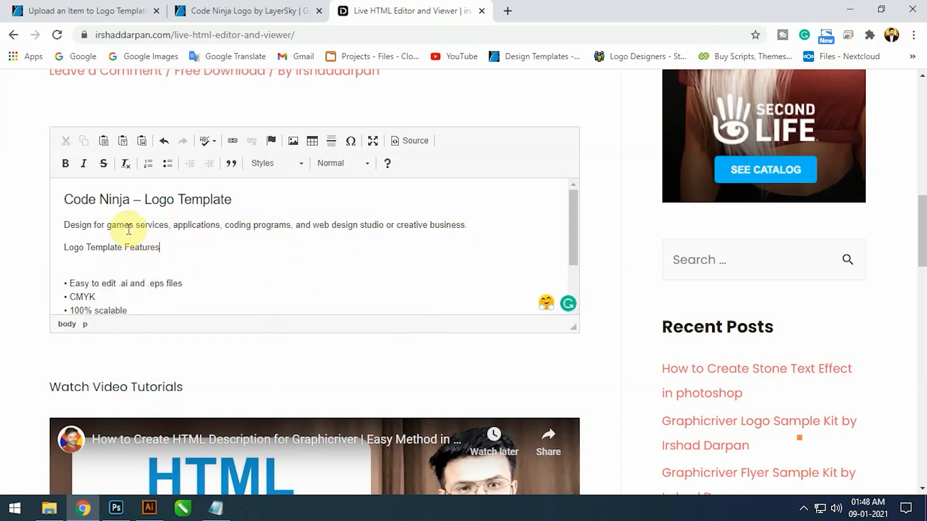
# Step: Try bold and block quote formatting on the Code Ninja – Logo Template title, and clear the formatting again
pyautogui.moveTo(235, 200); pyautogui.dragTo(56, 190)
pyautogui.hotkey('ctrl', 'b')
pyautogui.click(276, 206)
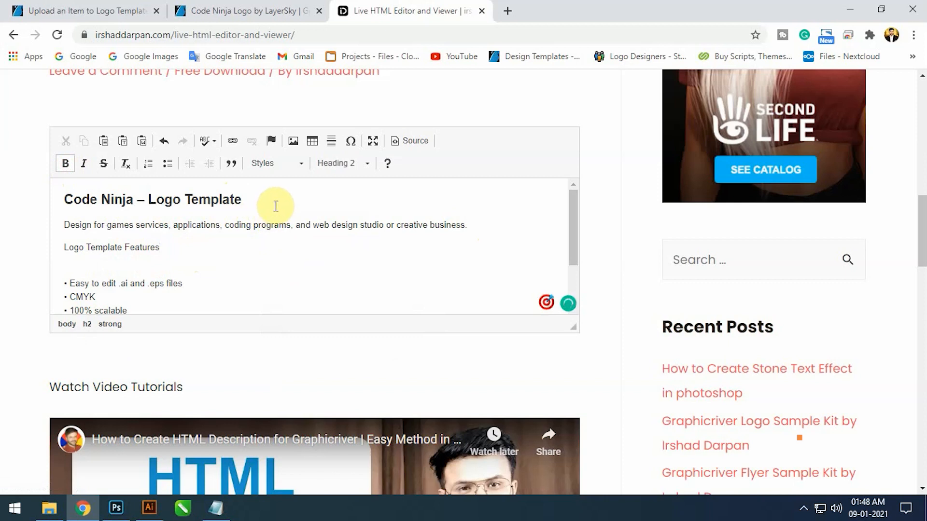
pyautogui.click(351, 141)
pyautogui.click(615, 158)
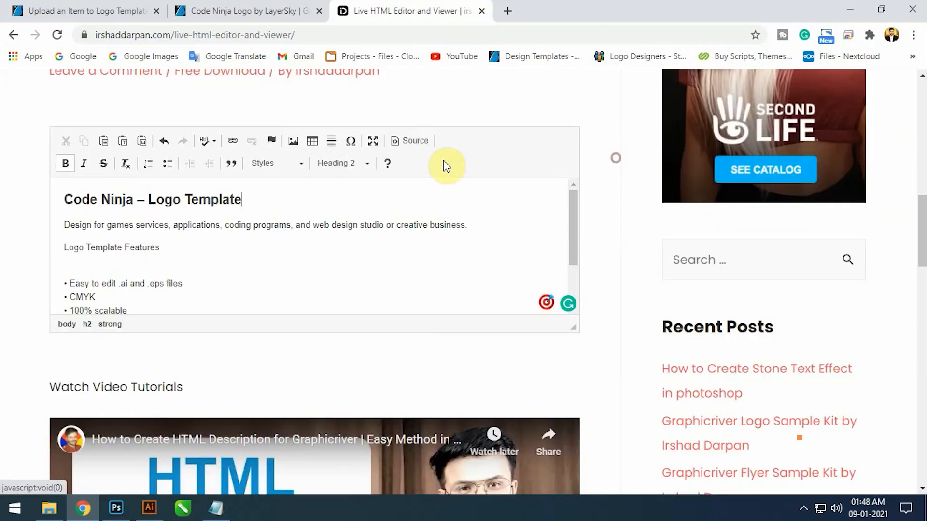
pyautogui.click(231, 164)
pyautogui.click(228, 165)
pyautogui.moveTo(262, 192); pyautogui.dragTo(31, 193)
pyautogui.click(125, 164)
pyautogui.moveTo(258, 197); pyautogui.dragTo(123, 164)
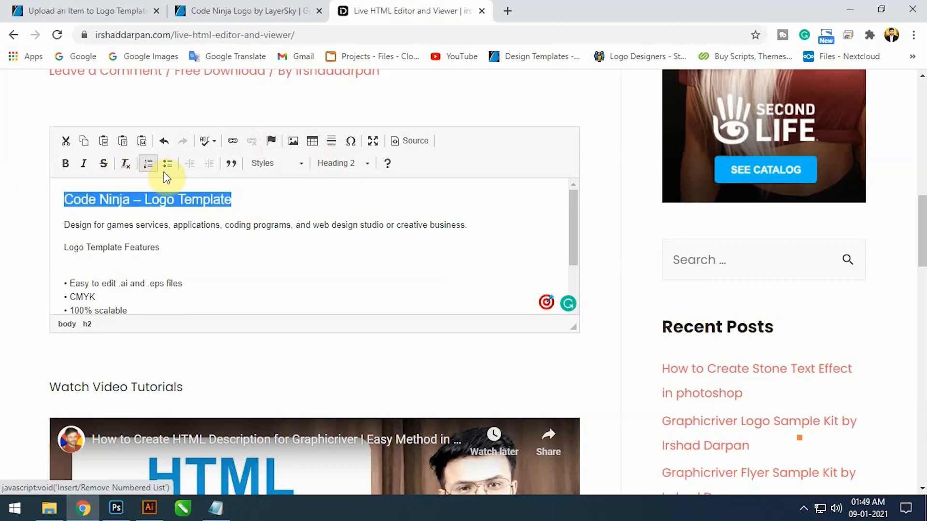
pyautogui.click(335, 143)
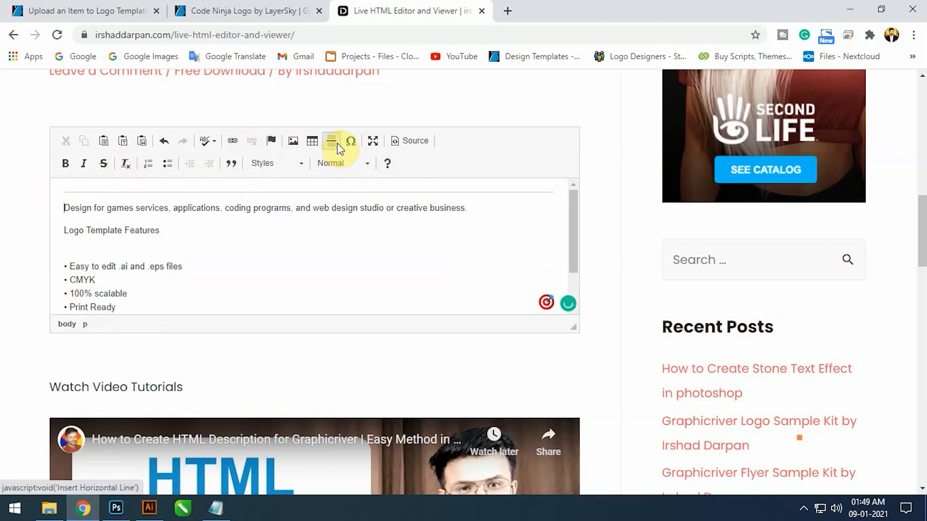
pyautogui.scroll(3, 338, 244)
pyautogui.scroll(-2, 347, 251)
pyautogui.hotkey('ctrl', 'z')
# Step: Insert a horizontal line between the Code Ninja – Logo Template title and the description paragraph
pyautogui.click(270, 270)
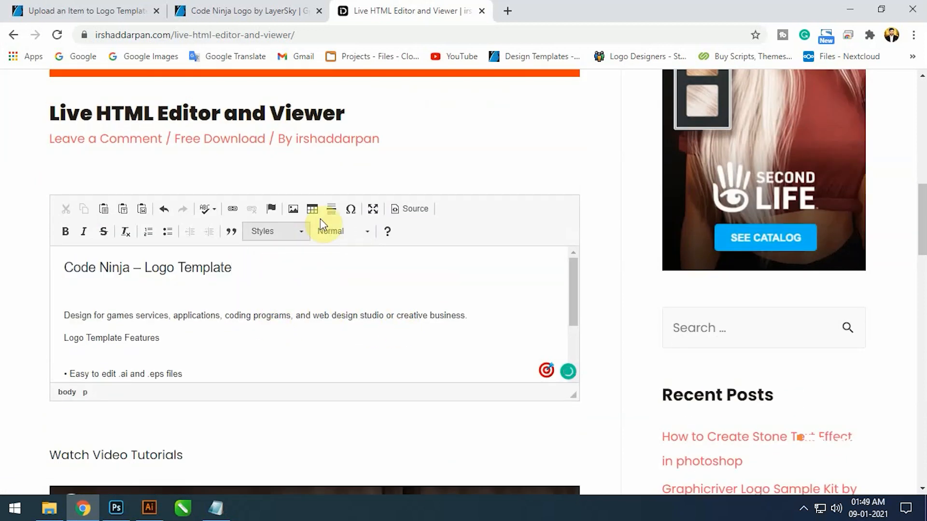
pyautogui.press('Return')
pyautogui.click(332, 209)
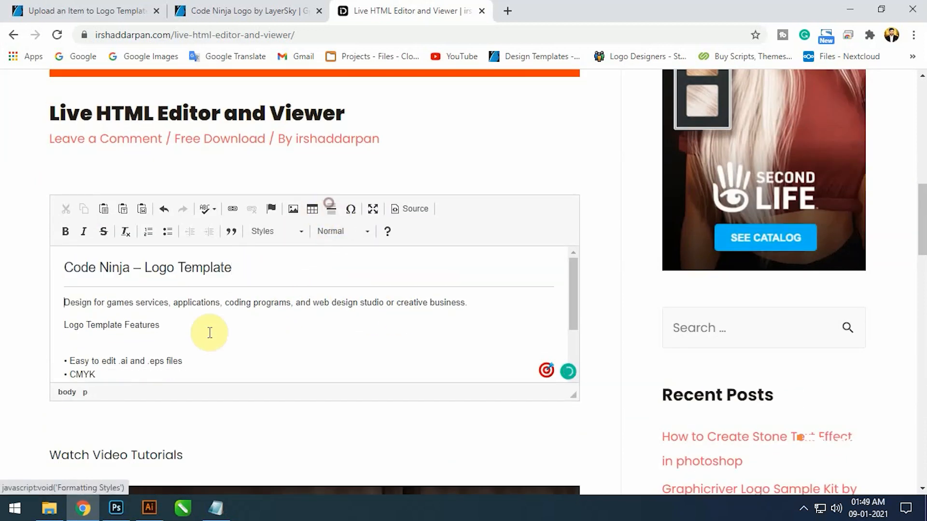
pyautogui.click(552, 283)
# Step: Format the Logo Template Features line as Heading 2
pyautogui.moveTo(161, 325); pyautogui.dragTo(48, 325)
pyautogui.click(342, 231)
pyautogui.click(376, 316)
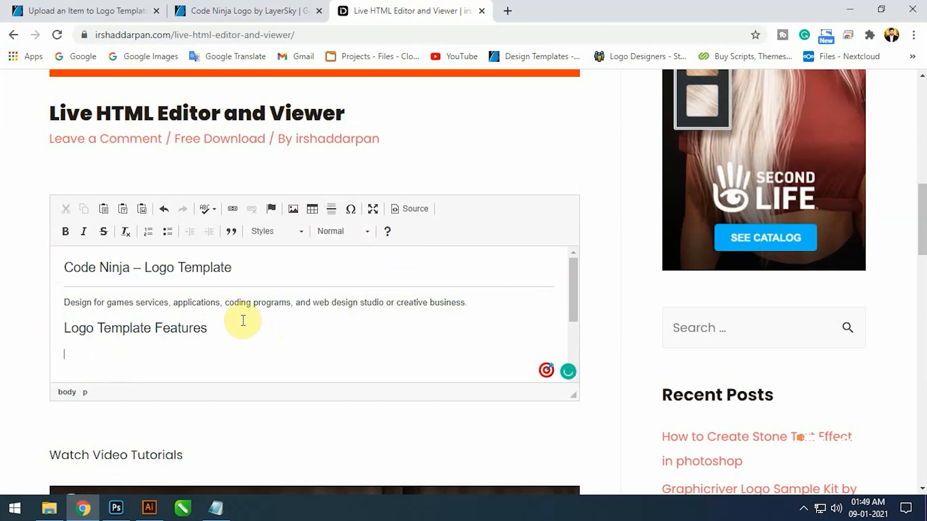
# Step: Paste the feature list under Logo Template Features, strip its bullet characters, and reword the last item as Help File
pyautogui.hotkey('ctrl', 'v')
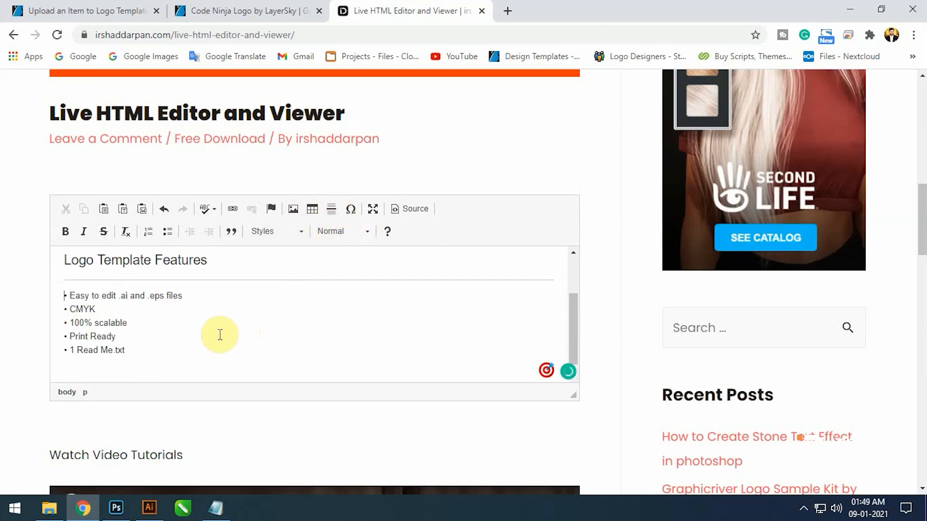
pyautogui.moveTo(73, 353); pyautogui.dragTo(69, 351)
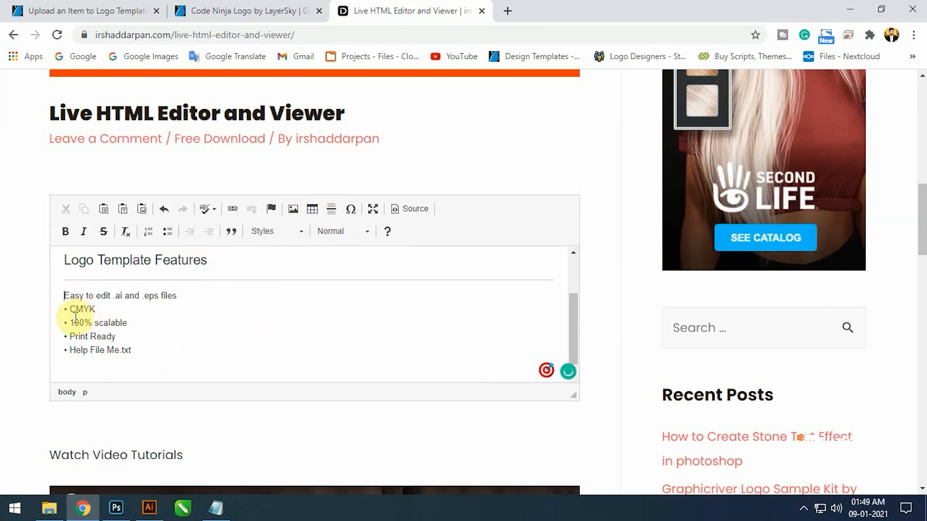
pyautogui.press('BackSpace')
pyautogui.press('Return')
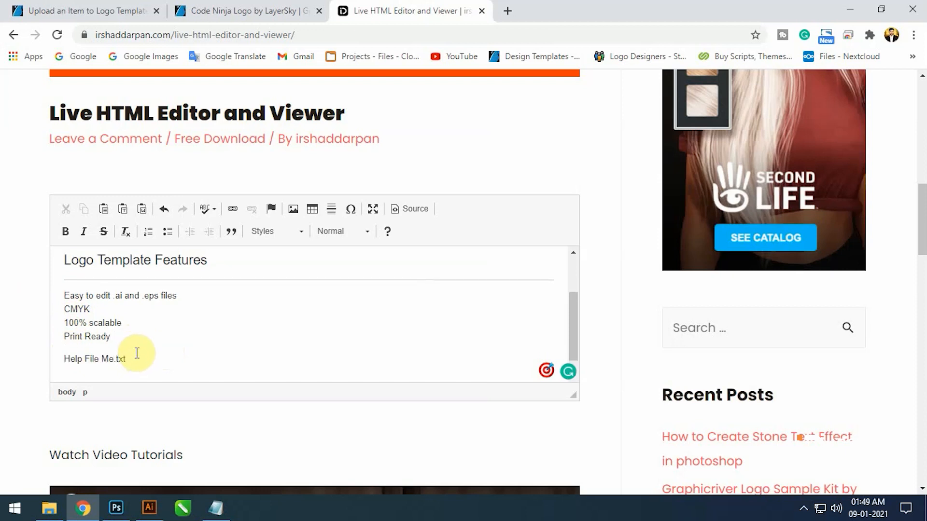
pyautogui.press('BackSpace')
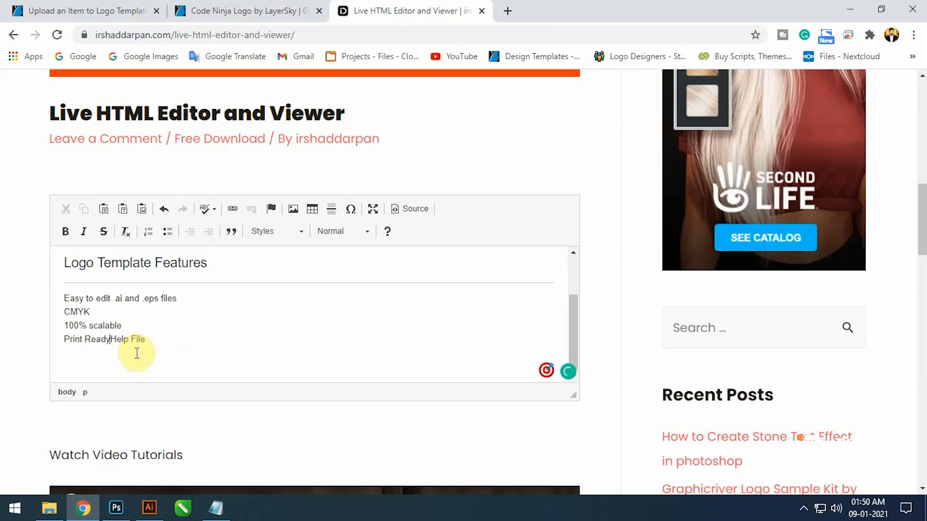
# Step: Add a Free Fonts line between Print Ready and Help File in the feature list
pyautogui.press('Return')
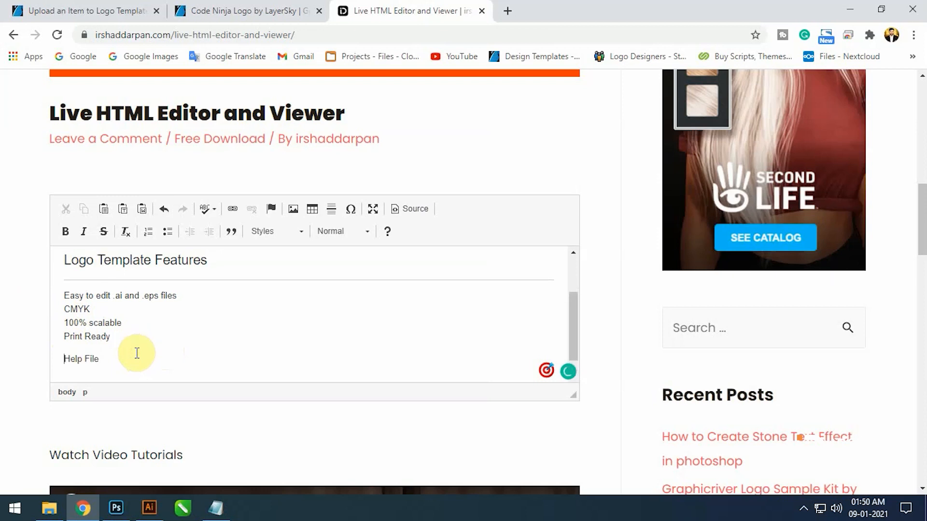
pyautogui.write('Free Fonts')
pyautogui.press('Return')
# Step: Copy the feature list into Notepad and remove the blank lines around Free Fonts
pyautogui.scroll(-1, 137, 353)
pyautogui.moveTo(110, 345); pyautogui.dragTo(66, 309)
pyautogui.hotkey('ctrl', 'c')
pyautogui.click(216, 507)
pyautogui.hotkey('ctrl', 'v')
pyautogui.click(250, 250)
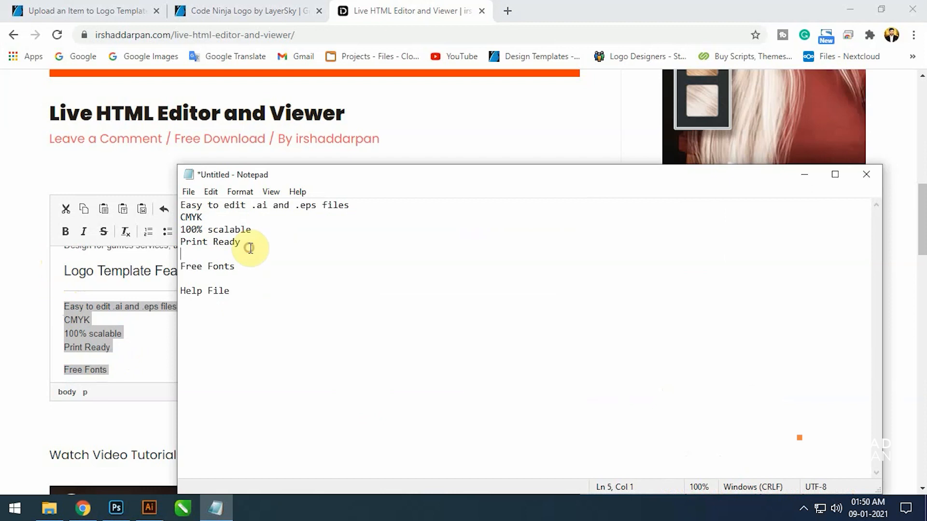
pyautogui.press('Delete')
pyautogui.press('Down')
pyautogui.press('Delete')
# Step: Copy the cleaned feature list from Notepad and paste it over the old list in the Live HTML Editor
pyautogui.hotkey('ctrl', 'a')
pyautogui.click(363, 209)
pyautogui.hotkey('ctrl', 'a')
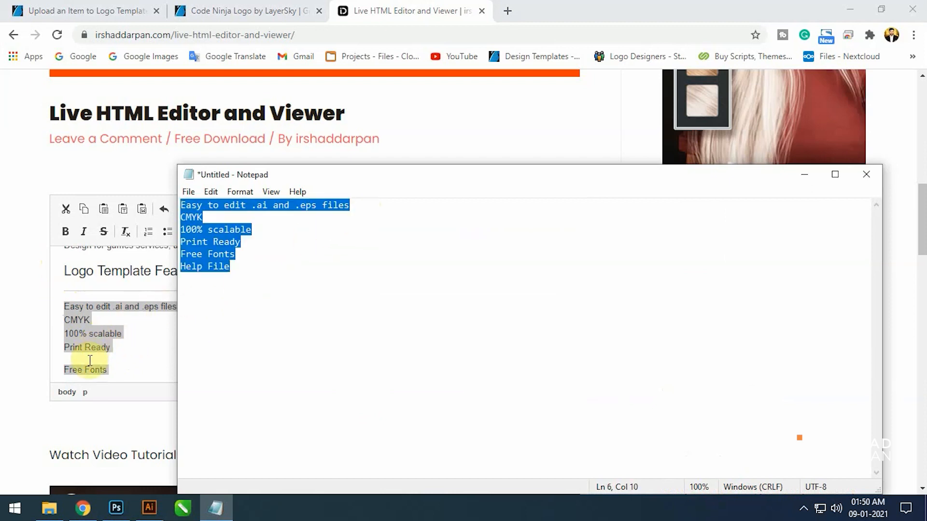
pyautogui.hotkey('ctrl', 'c')
pyautogui.hotkey('alt', 'Tab')
pyautogui.hotkey('ctrl', 'v')
# Step: Format the six feature lines as a bulleted list and remove the duplicate Help File line below it
pyautogui.keyDown('shift'); pyautogui.click(66, 300); pyautogui.keyUp('shift')
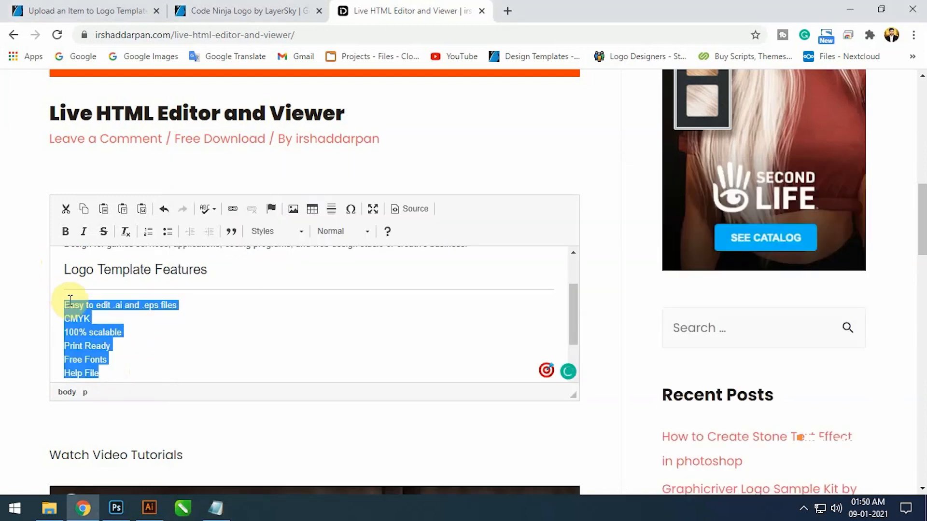
pyautogui.click(167, 232)
pyautogui.click(12, 325)
pyautogui.scroll(-2, 145, 330)
pyautogui.click(175, 324)
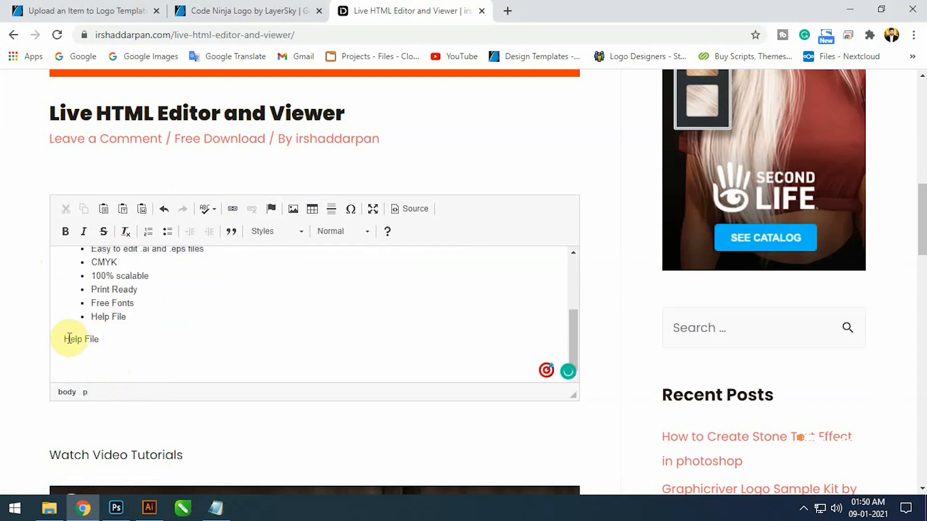
pyautogui.scroll(3, 68, 338)
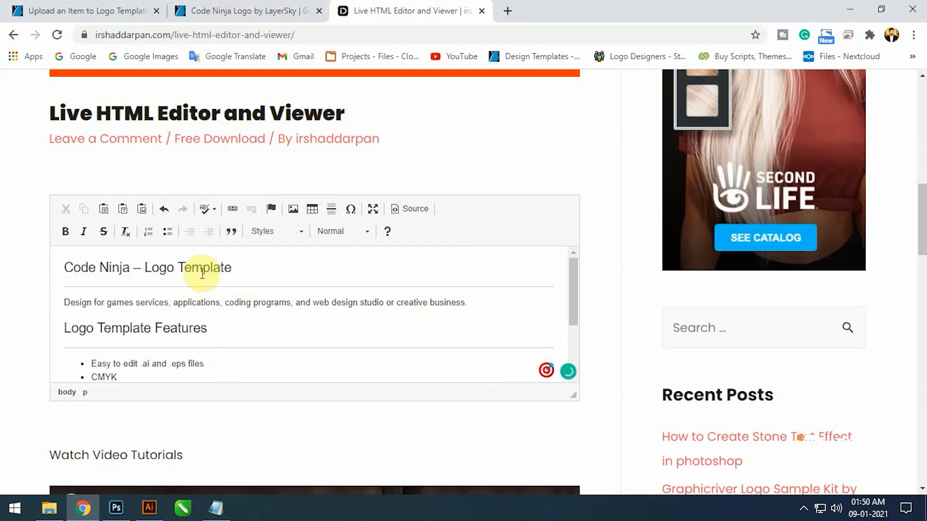
pyautogui.scroll(-3, 186, 280)
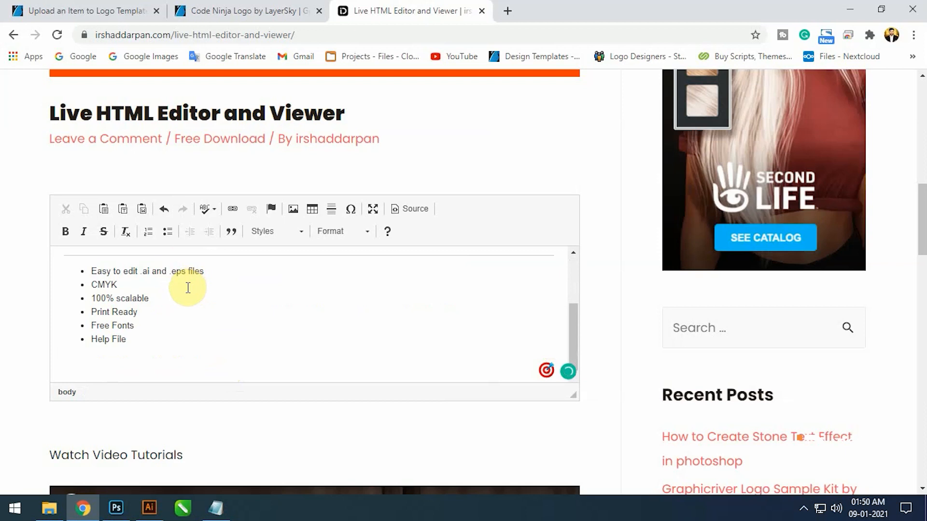
# Step: Copy "If you buy and like this logo, please remember to rate it. Thanks!" from the Code Ninja Logo page and paste it below the feature list
pyautogui.click(208, 11)
pyautogui.click(334, 309)
pyautogui.scroll(-3, 333, 313)
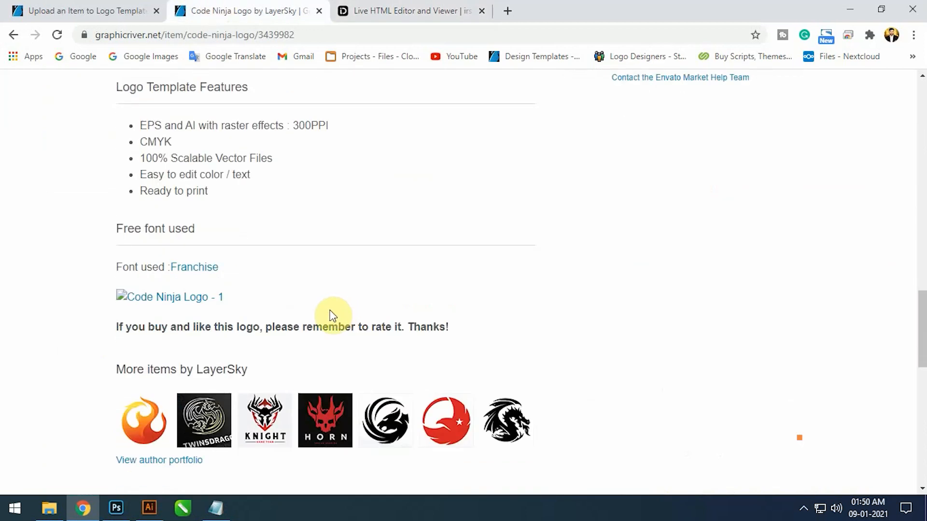
pyautogui.moveTo(453, 328); pyautogui.dragTo(117, 326)
pyautogui.hotkey('ctrl', 'c')
pyautogui.click(381, 10)
pyautogui.click(139, 356)
pyautogui.hotkey('ctrl', 'v')
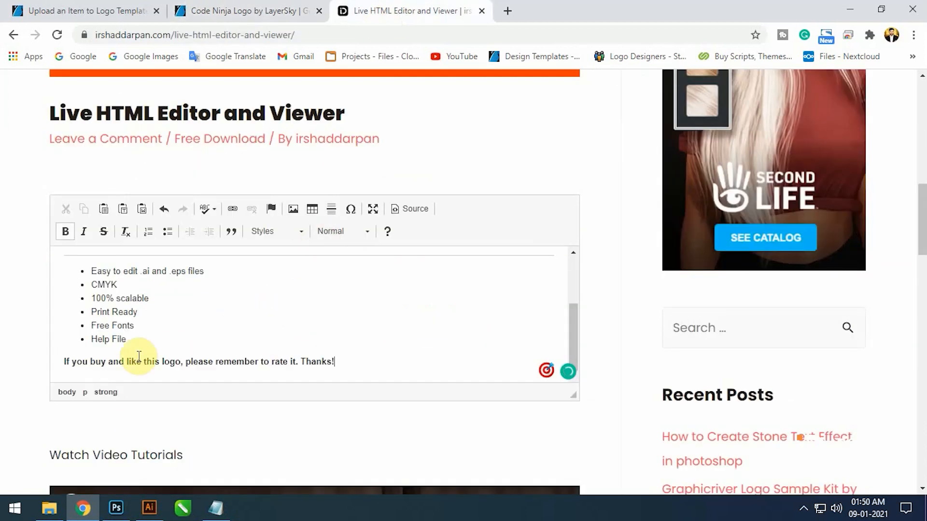
# Step: Insert the word Logo before "Design for games services" in the description paragraph
pyautogui.scroll(5, 338, 345)
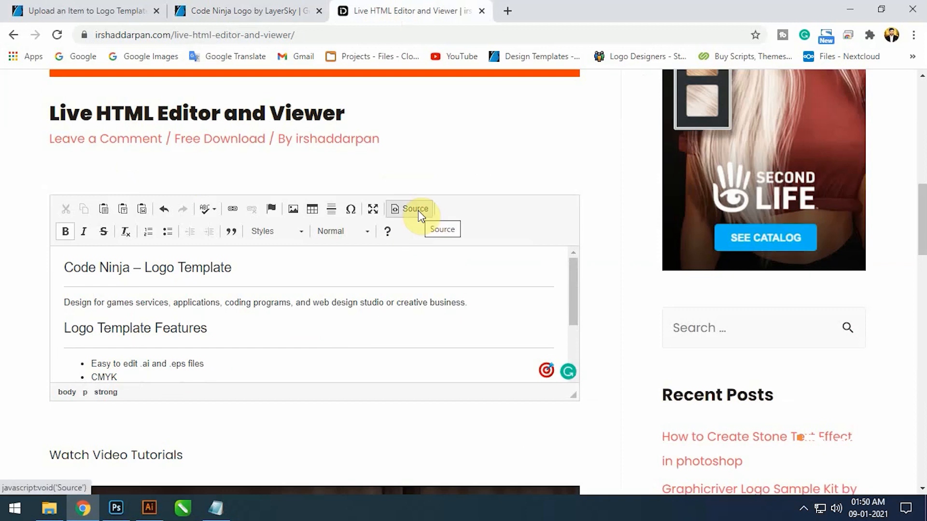
pyautogui.click(64, 302)
pyautogui.write('Logo')
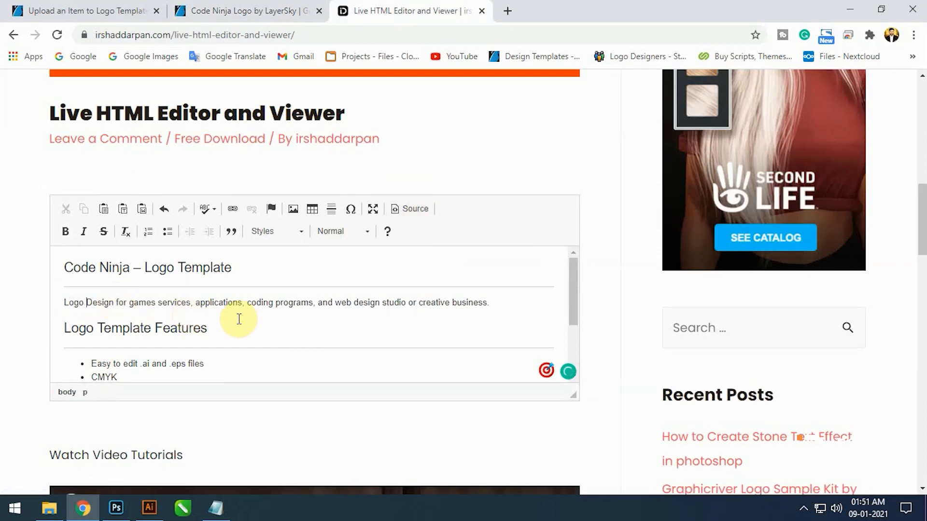
# Step: Copy the description's complete HTML source and paste it into the HTML Description of the GraphicRiver upload form
pyautogui.scroll(-3, 242, 320)
pyautogui.click(415, 208)
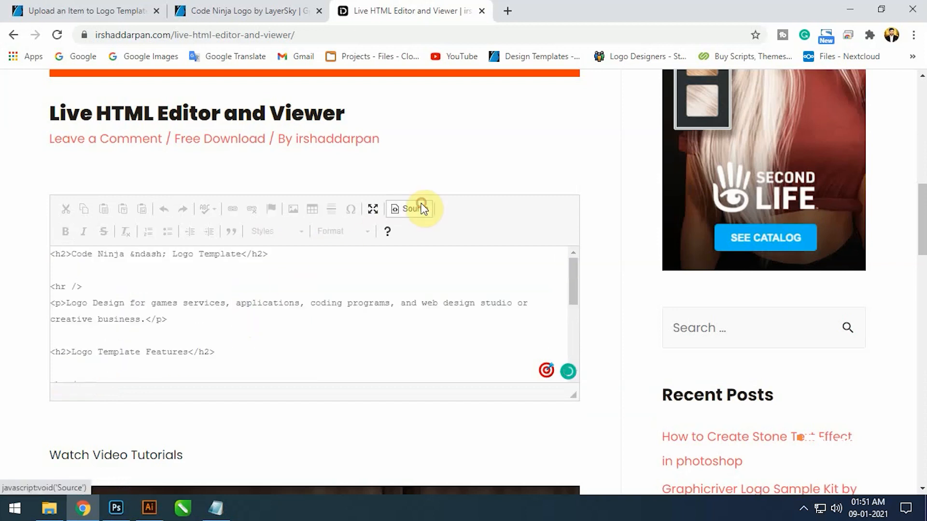
pyautogui.hotkey('ctrl', 'a')
pyautogui.click(233, 10)
pyautogui.click(126, 11)
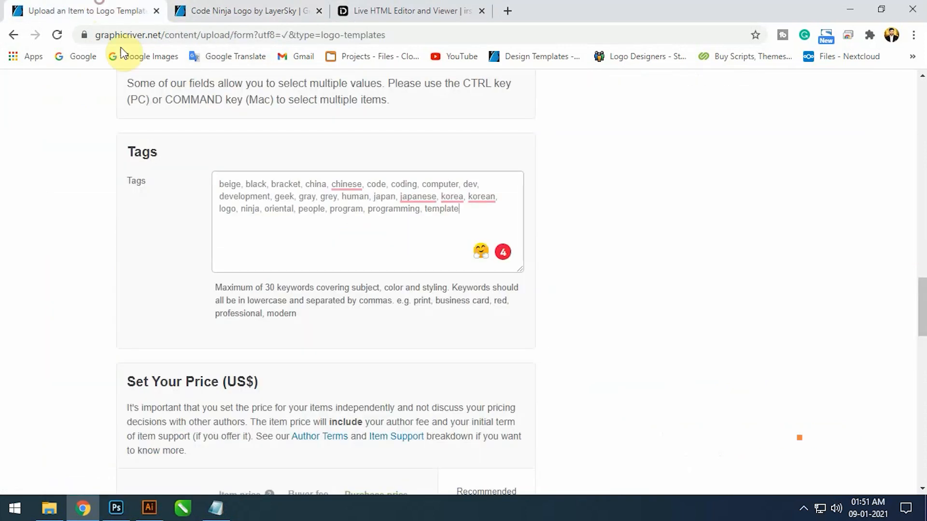
pyautogui.scroll(15, 29, 250)
pyautogui.scroll(5, 33, 256)
pyautogui.click(310, 300)
pyautogui.hotkey('ctrl', 'v')
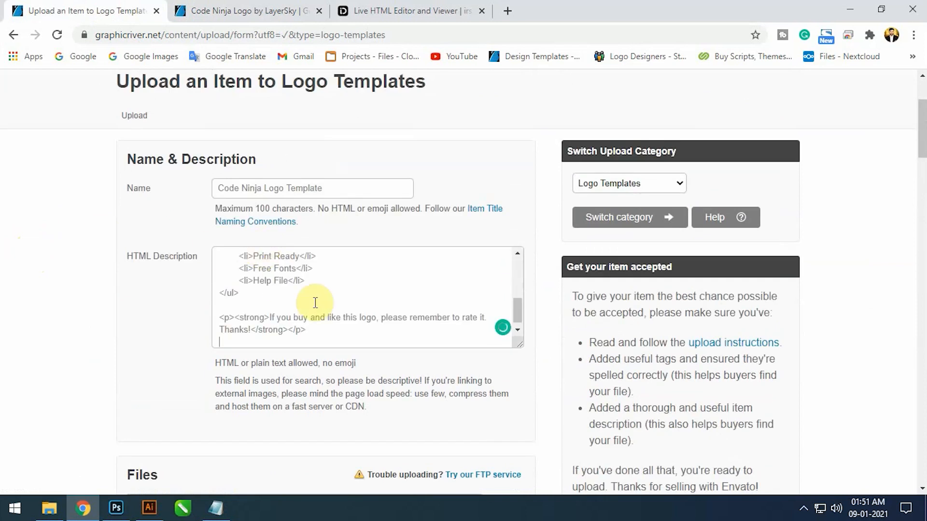
# Step: Enter the item price for the Logo Stock Regular License and accept the declaration of licensed assets and full selling rights
pyautogui.scroll(5, 322, 317)
pyautogui.scroll(-20, 12, 299)
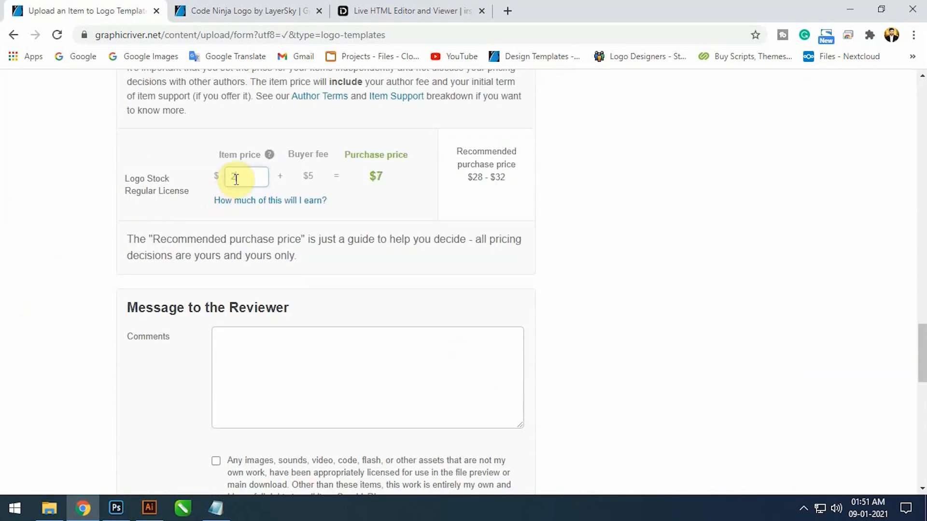
pyautogui.click(284, 361)
pyautogui.scroll(-3, 281, 357)
pyautogui.click(217, 257)
# Step: Submit the completed logo template upload form
pyautogui.scroll(6, 339, 258)
pyautogui.scroll(-3, 348, 263)
pyautogui.moveTo(922, 344); pyautogui.dragTo(922, 253)
pyautogui.moveTo(408, 290); pyautogui.dragTo(414, 297)
pyautogui.moveTo(923, 261); pyautogui.dragTo(922, 376)
pyautogui.click(487, 382)
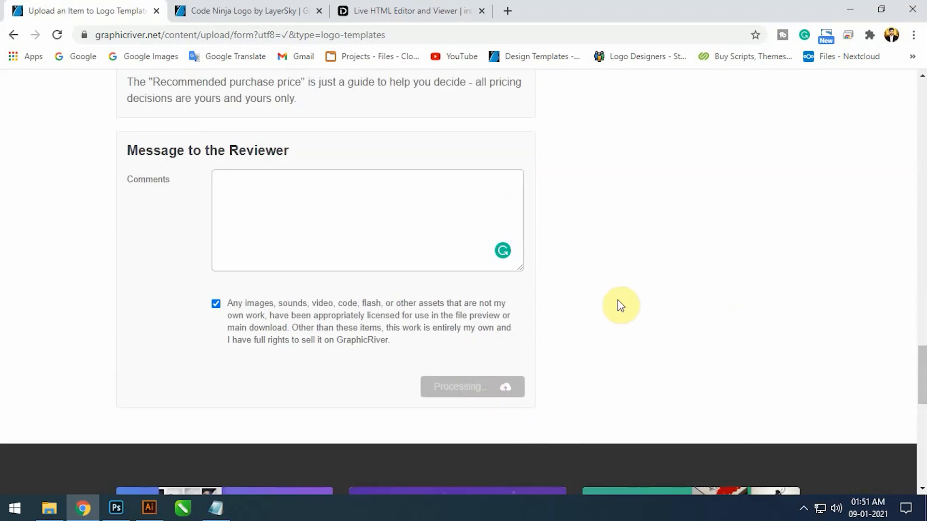